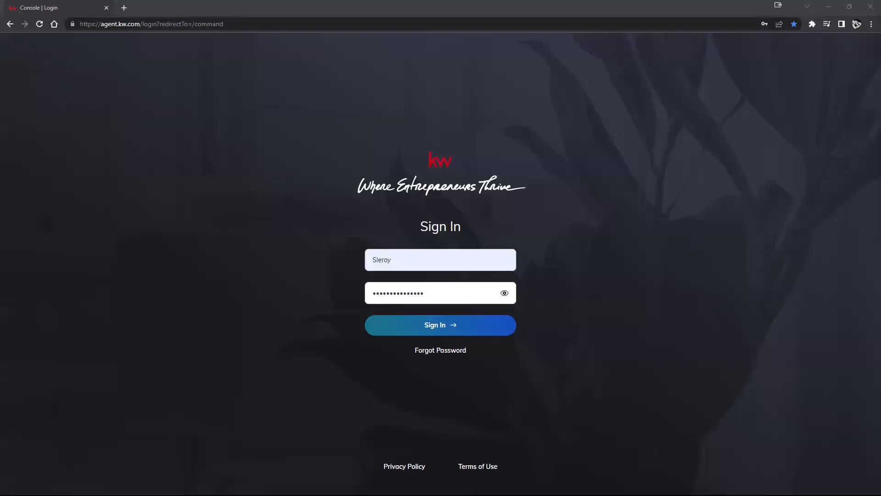
Step: Highlight the agent.kw.com site address in the browser's address bar
left_click(136, 24)
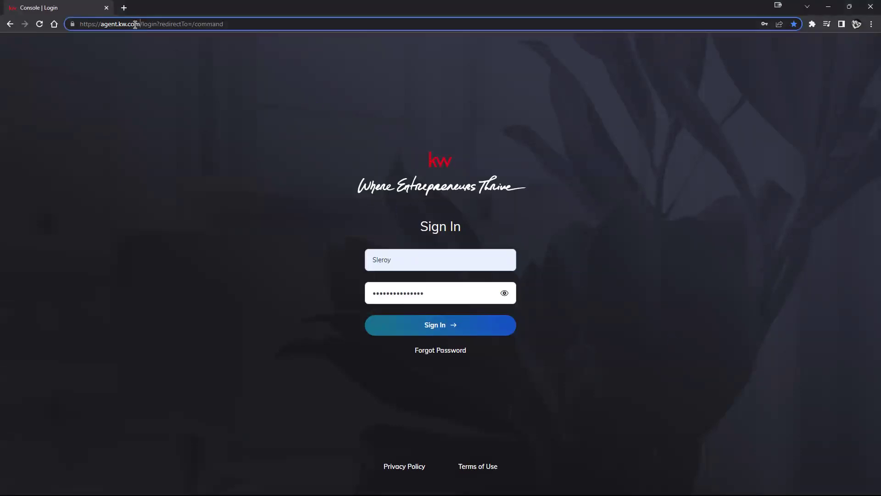
left_click_drag(136, 25, 69, 25)
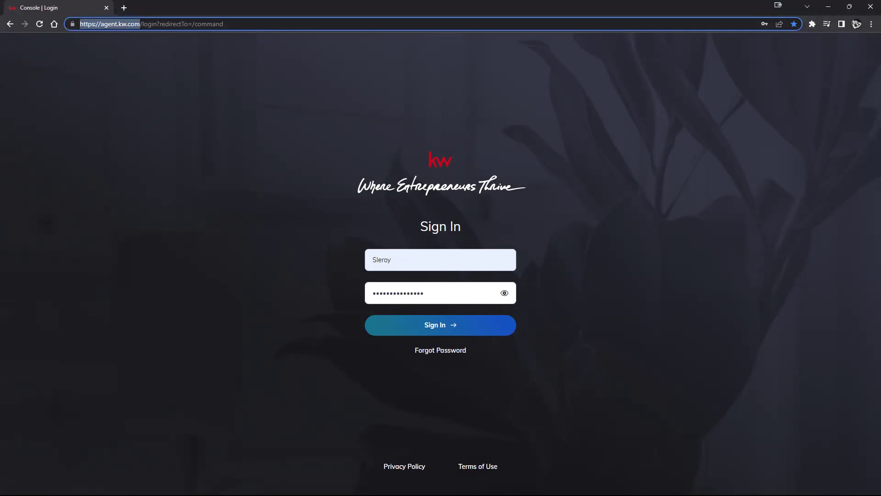
left_click(105, 24)
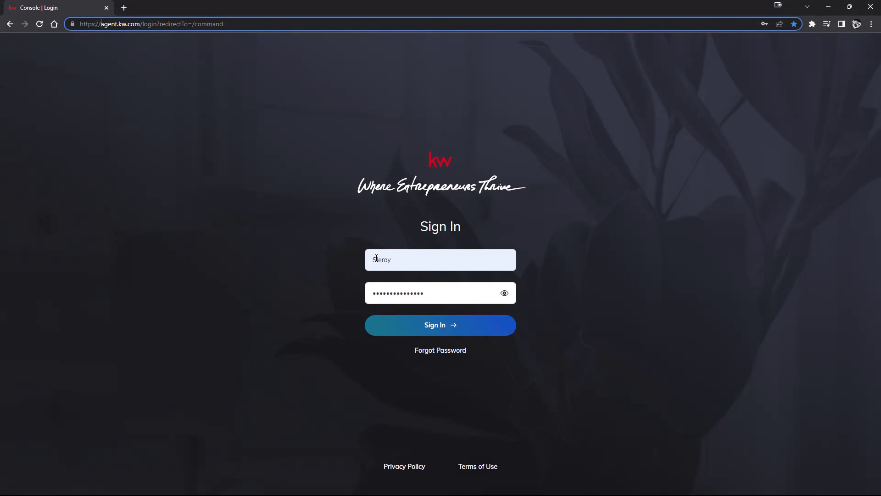
Step: Correct the agent's username on the login form and sign in to KW Command
left_click(376, 258)
left_click_drag(376, 259, 414, 262)
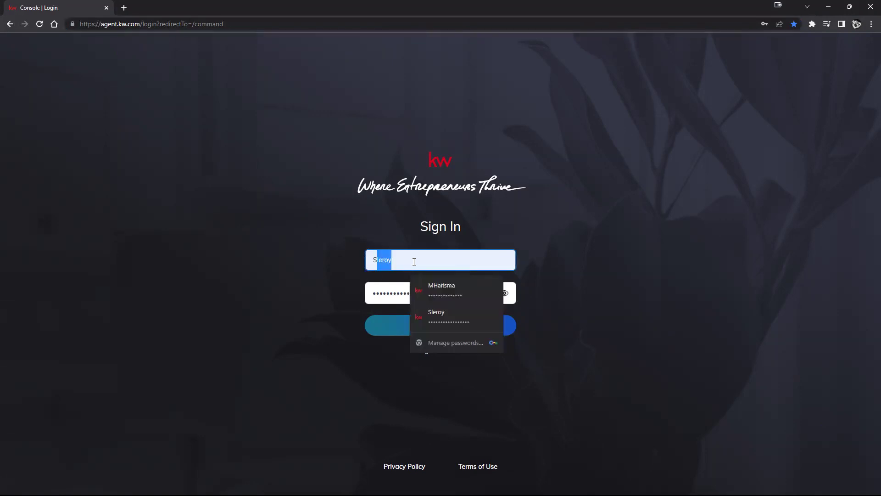
left_click(414, 262)
type("12")
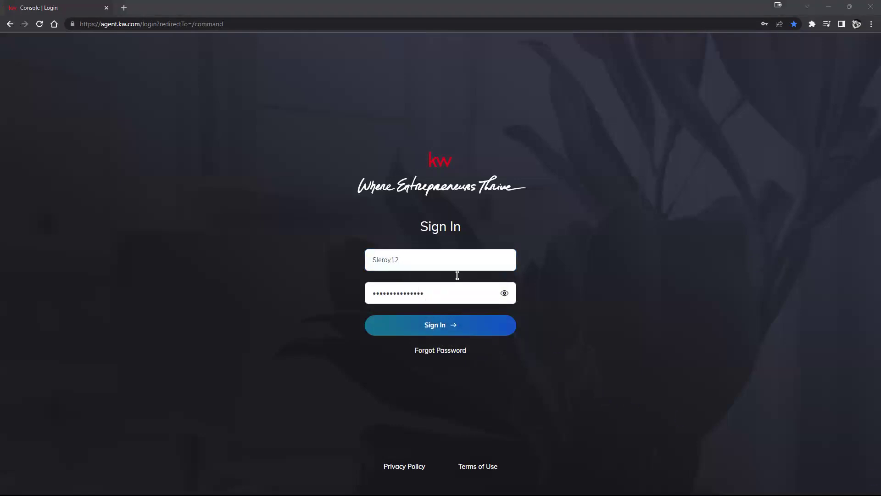
key("BackSpace")
key("BackSpace")
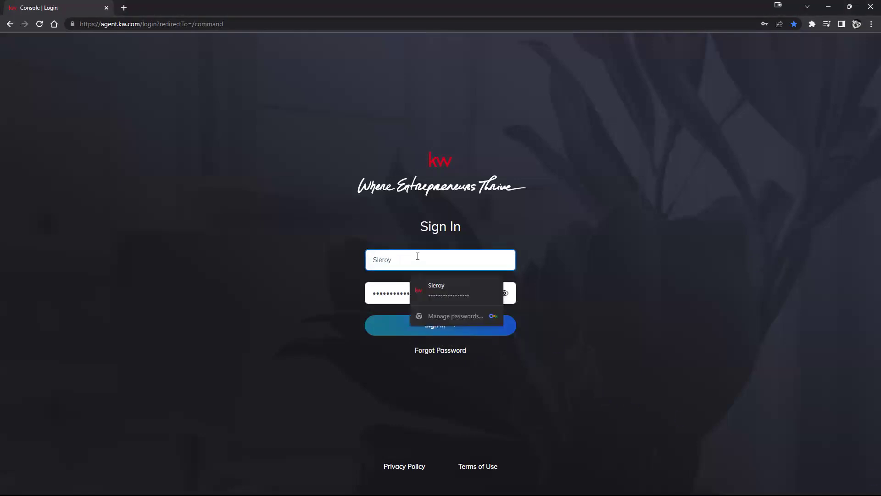
left_click(492, 328)
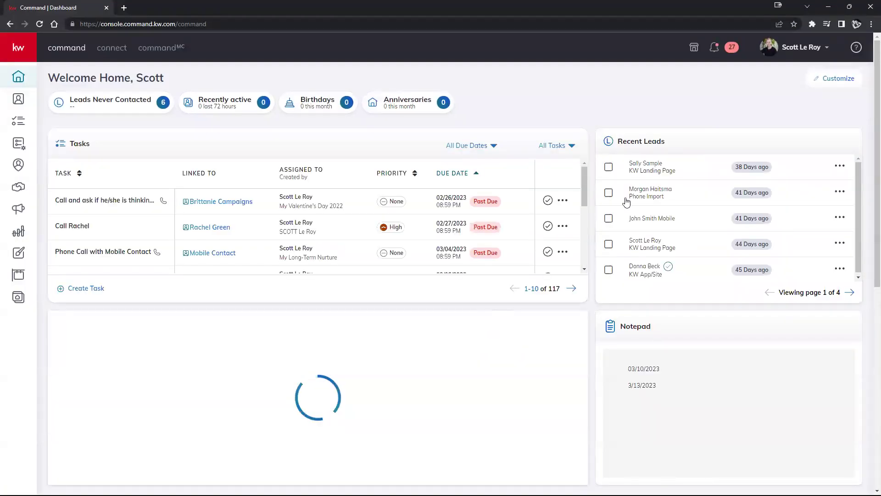
Step: Zoom the dashboard to 125% and expand the side navigation to show section names
left_click(871, 25)
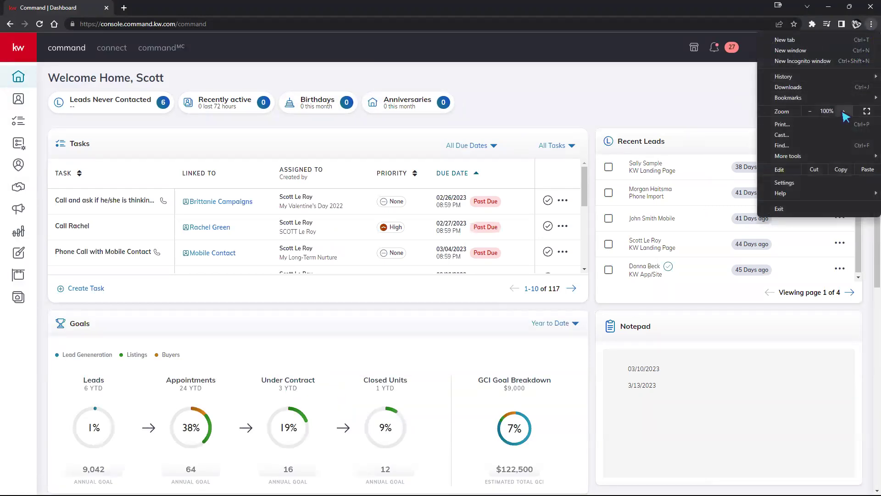
left_click(844, 111)
left_click(844, 111)
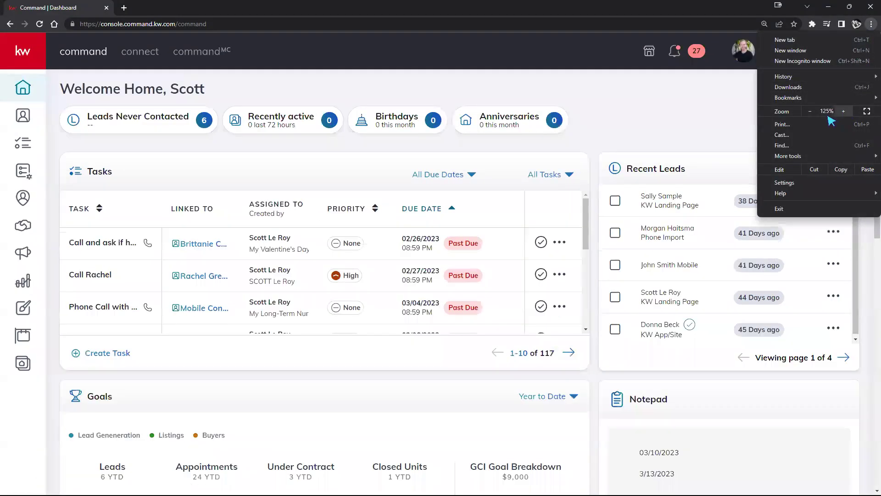
left_click(700, 125)
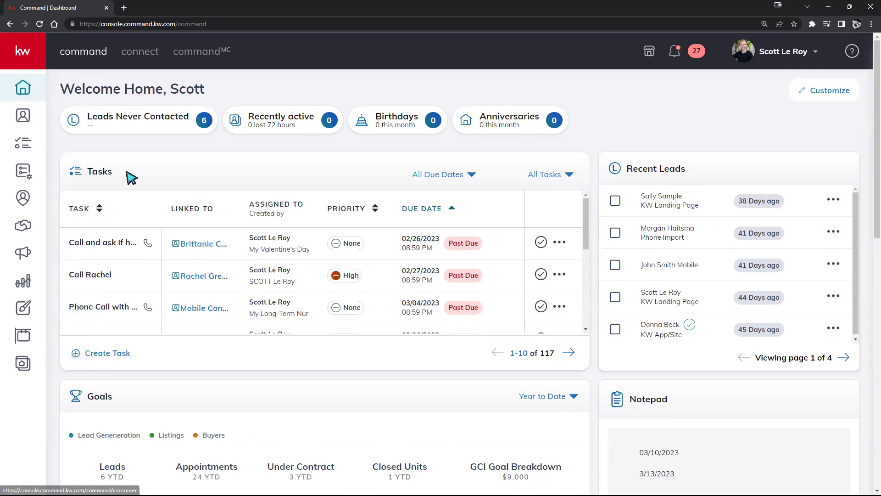
left_click(32, 54)
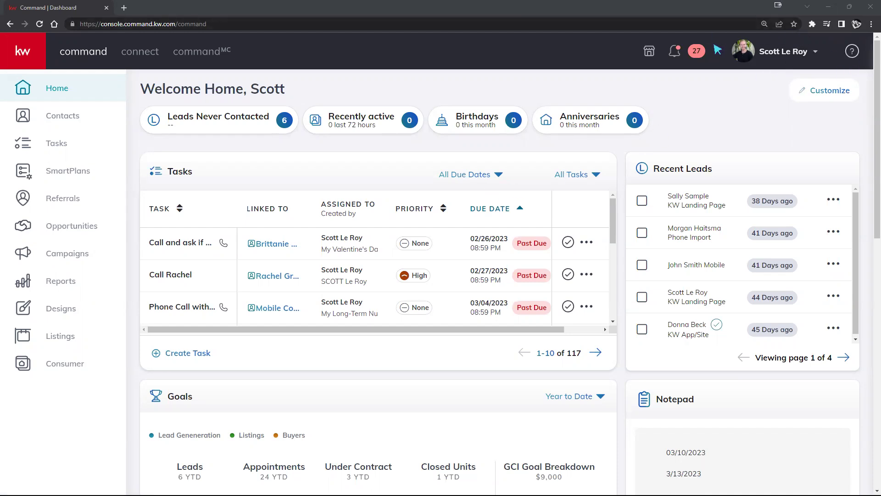
Step: Go to Settings from the profile name dropdown at top right
left_click(800, 57)
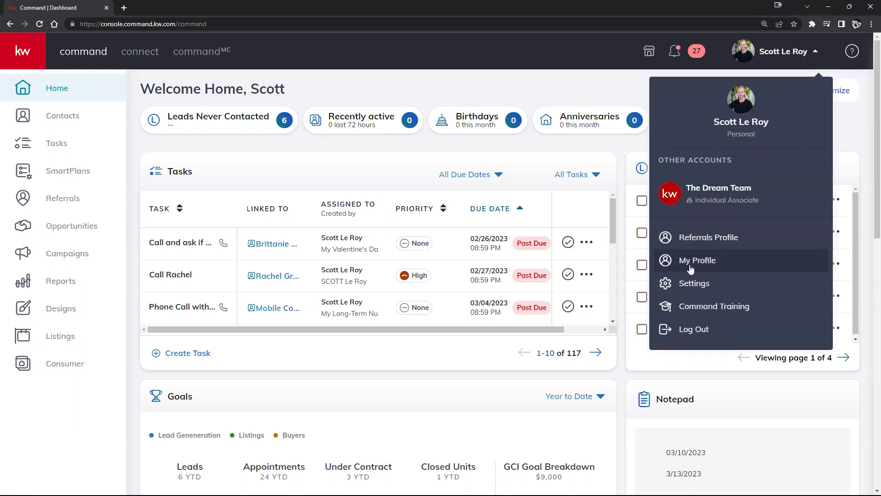
left_click(710, 284)
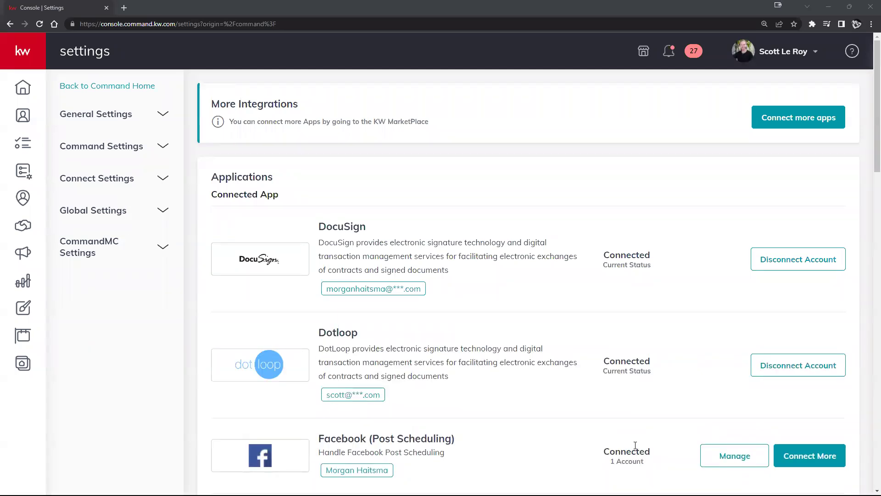
Step: Expand Connect Settings, then expand and collapse Command Settings
left_click(115, 178)
left_click(119, 150)
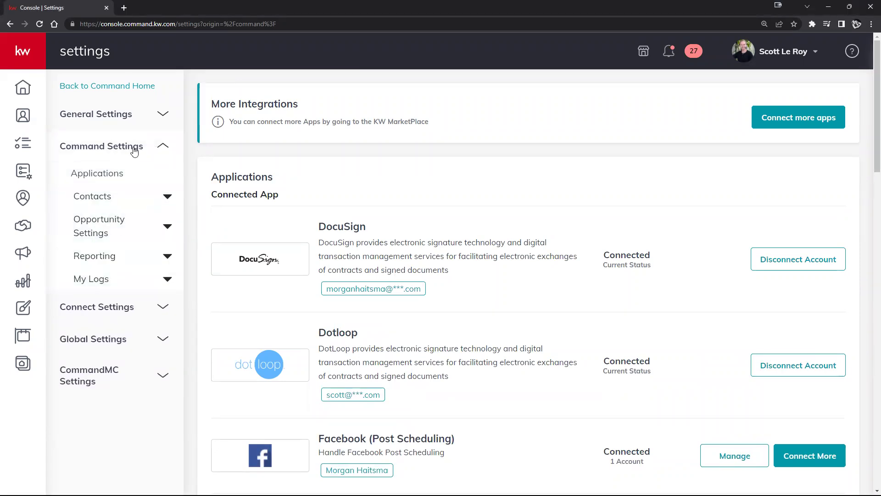
left_click(134, 151)
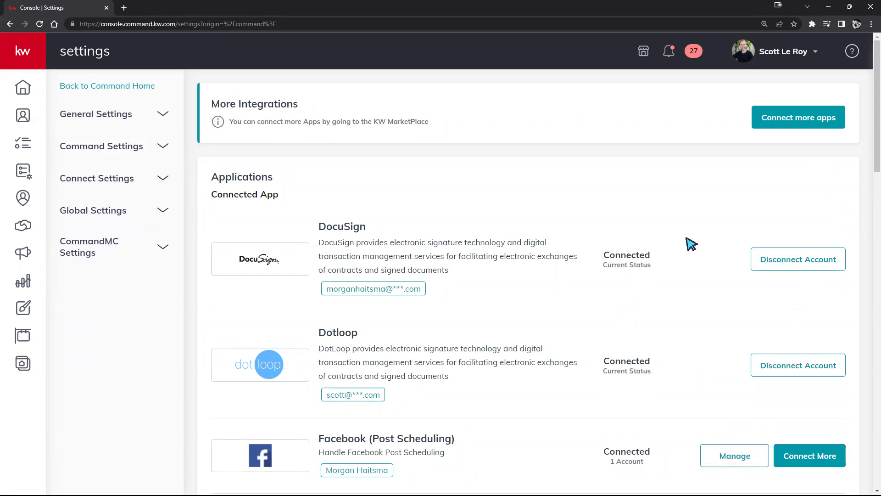
Step: Scroll through the Applications list and back up, then start a blank browser tab
scroll(690, 243, "down", 4)
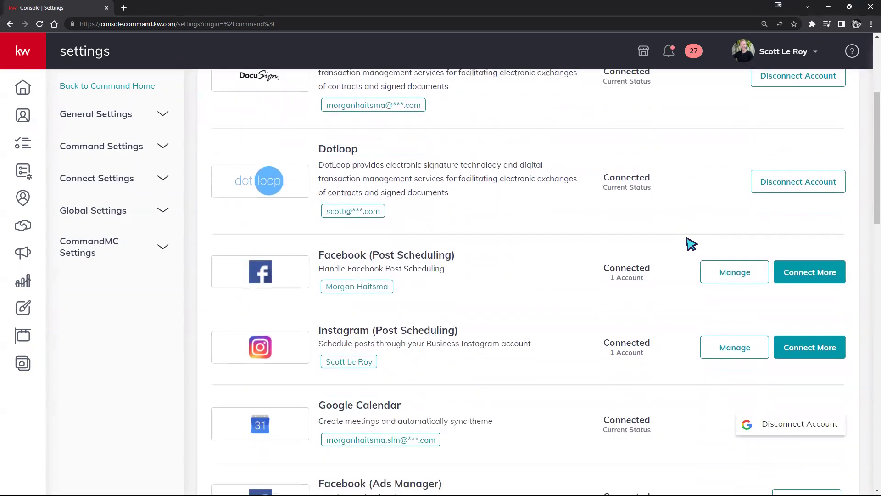
scroll(690, 243, "down", 4)
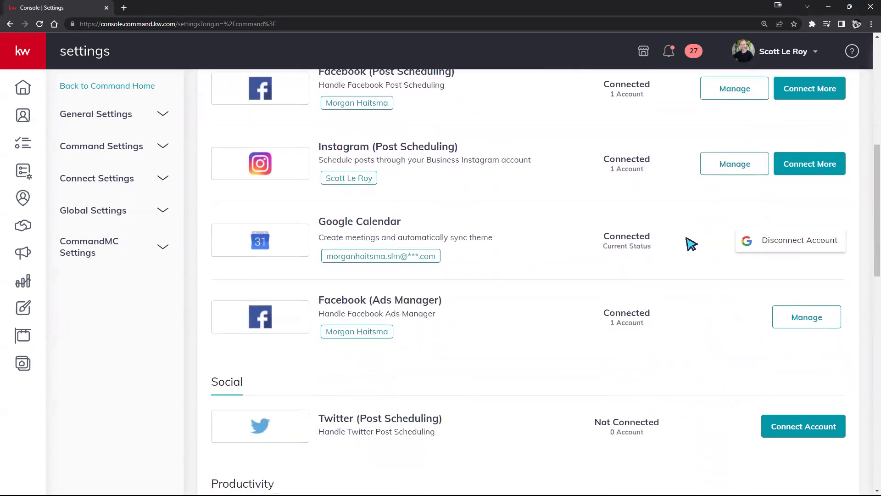
scroll(690, 244, "down", 3)
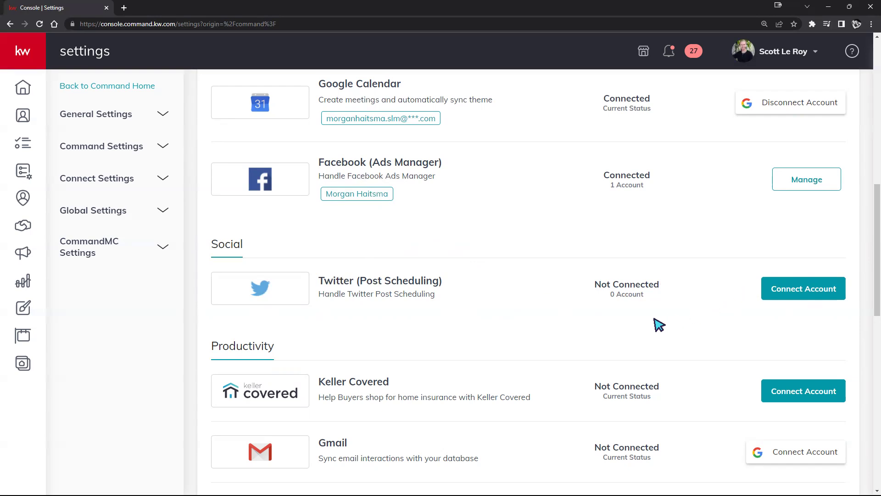
scroll(580, 313, "down", 1)
scroll(579, 313, "down", 10)
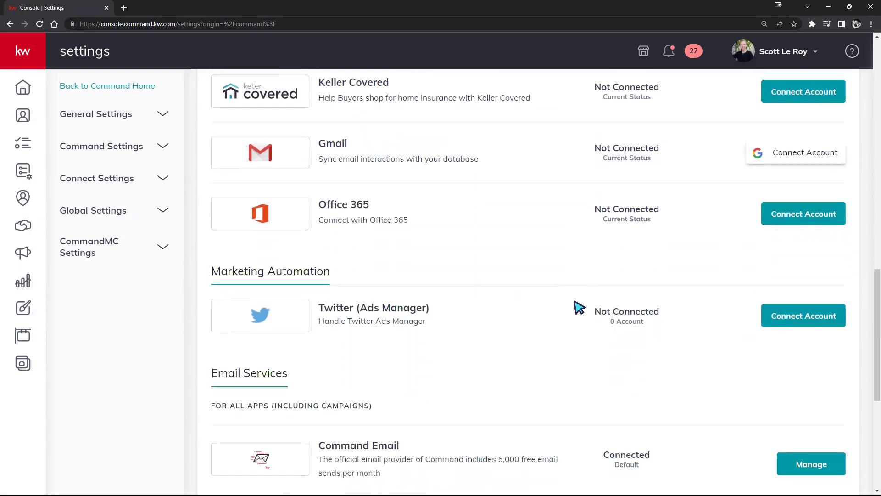
scroll(580, 291, "down", 1)
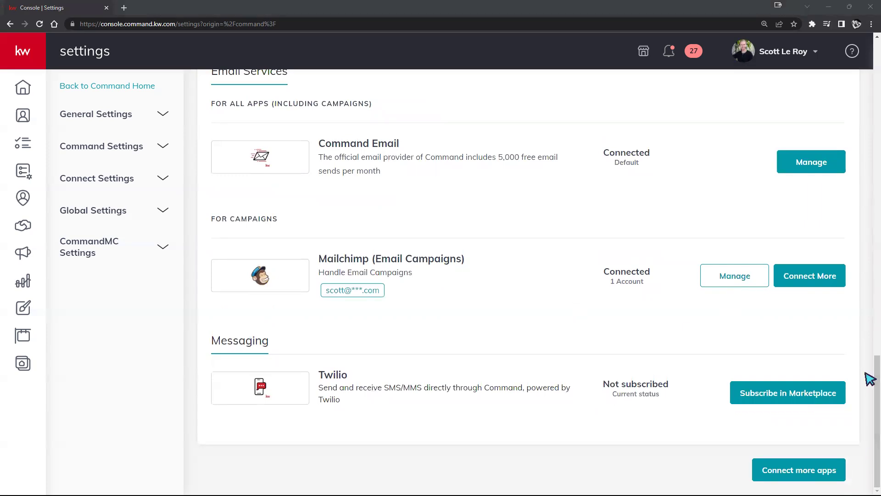
scroll(578, 363, "up", 3)
scroll(578, 367, "up", 6)
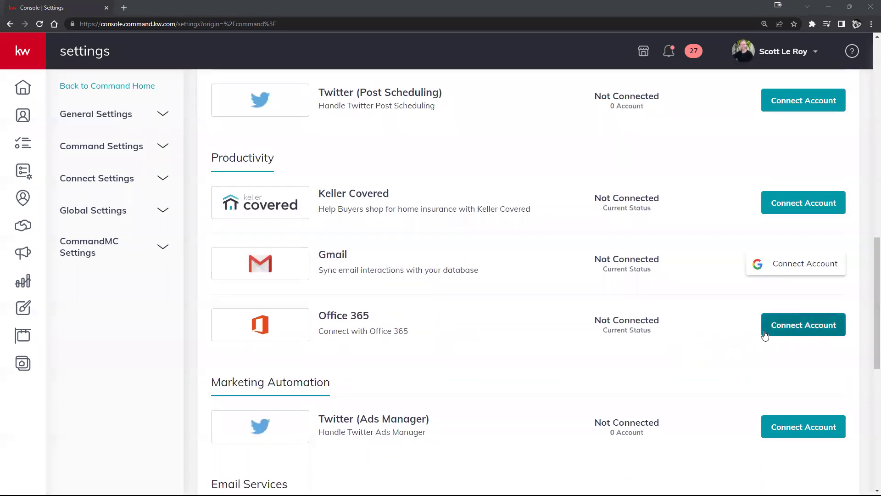
scroll(674, 349, "up", 5)
scroll(641, 357, "up", 10)
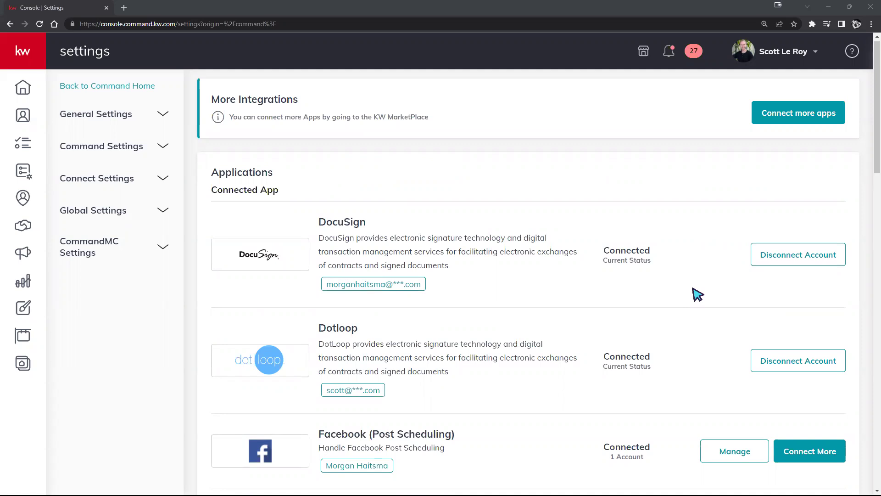
left_click(124, 8)
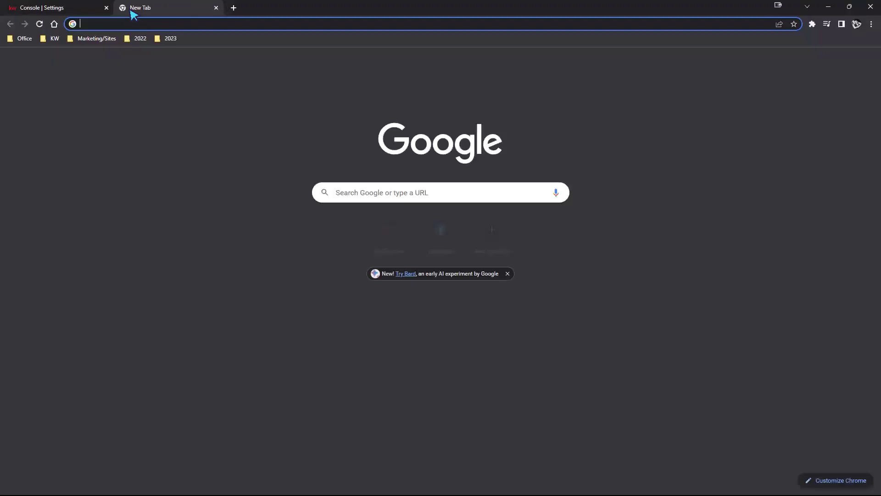
Step: Enter 'docusign' in the address bar to load docusign.com
type("docsu")
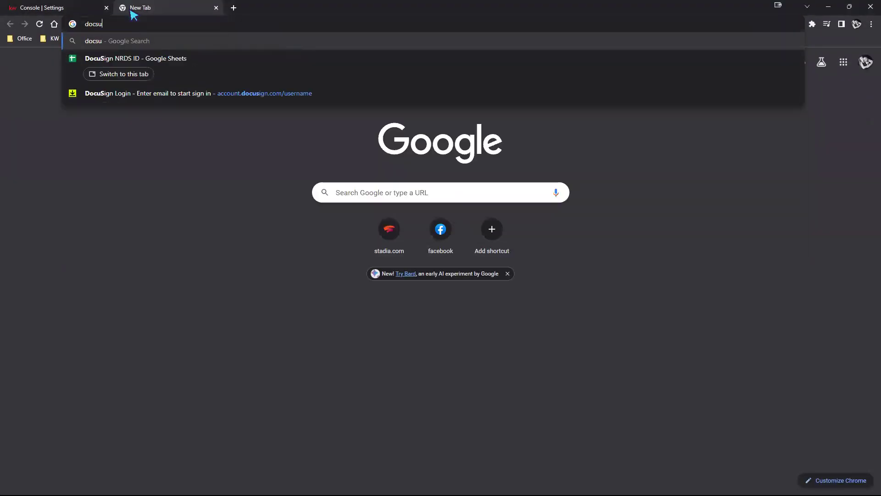
key("BackSpace")
key("BackSpace")
type("usign.com")
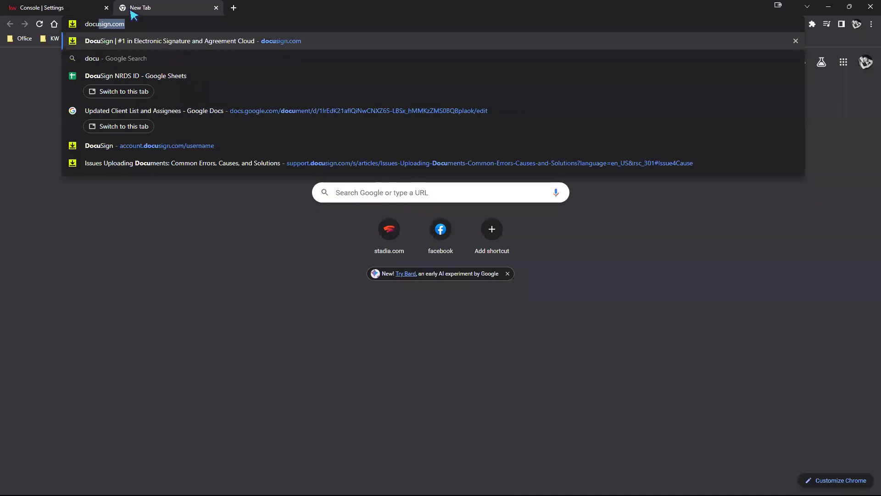
key("Return")
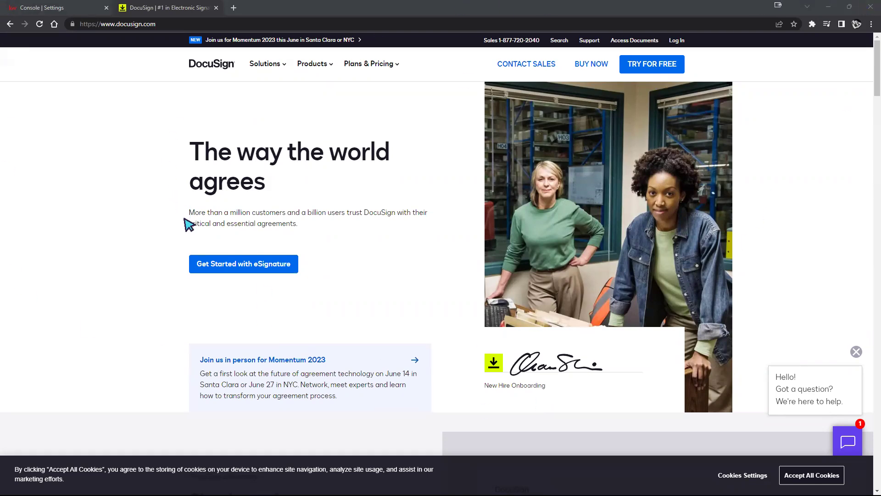
Step: On the KW Command Settings tab, disconnect the DocuSign account and confirm
left_click(64, 9)
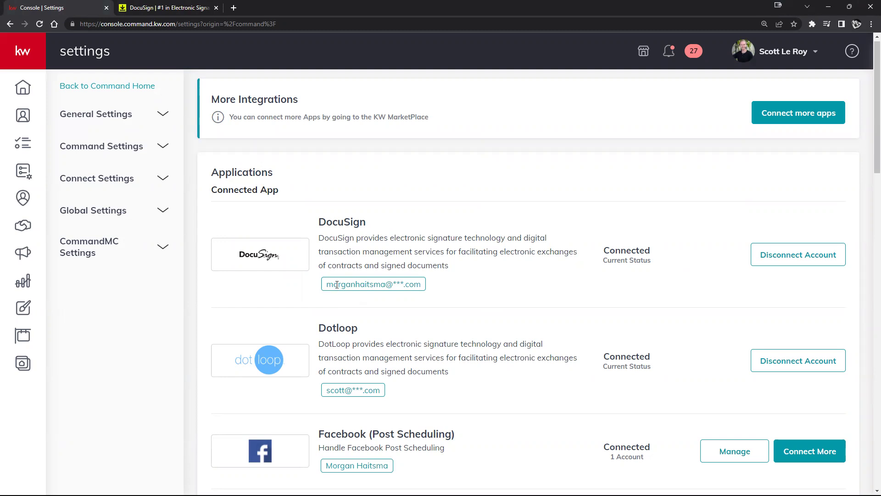
left_click_drag(327, 283, 436, 286)
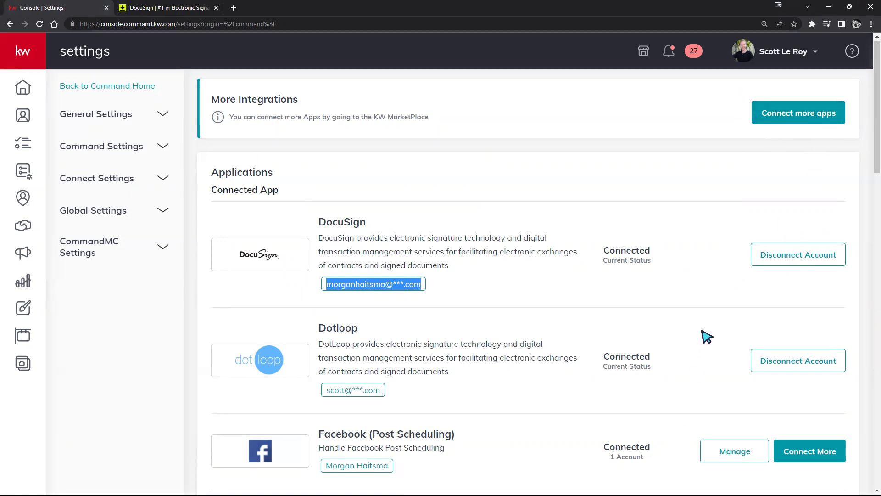
left_click(817, 265)
left_click(568, 372)
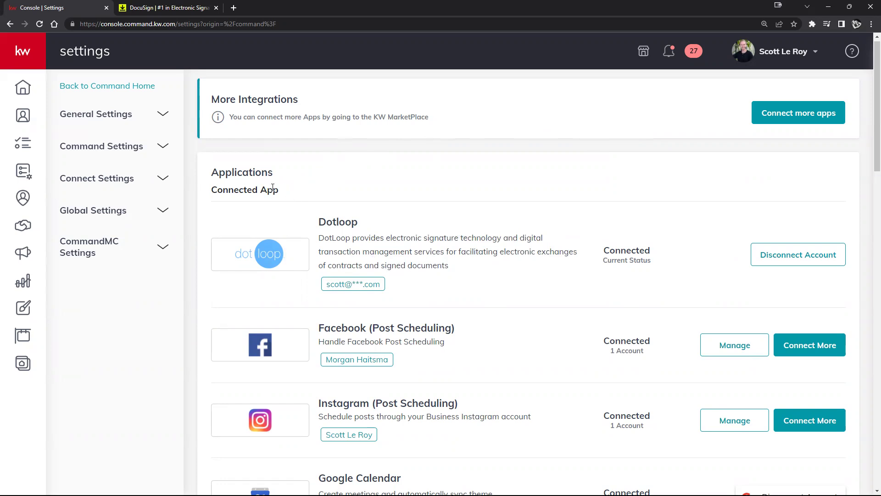
Step: Scroll to Digital Signature & Transactions and choose Connect Account next to DocuSign
left_click_drag(274, 190, 211, 190)
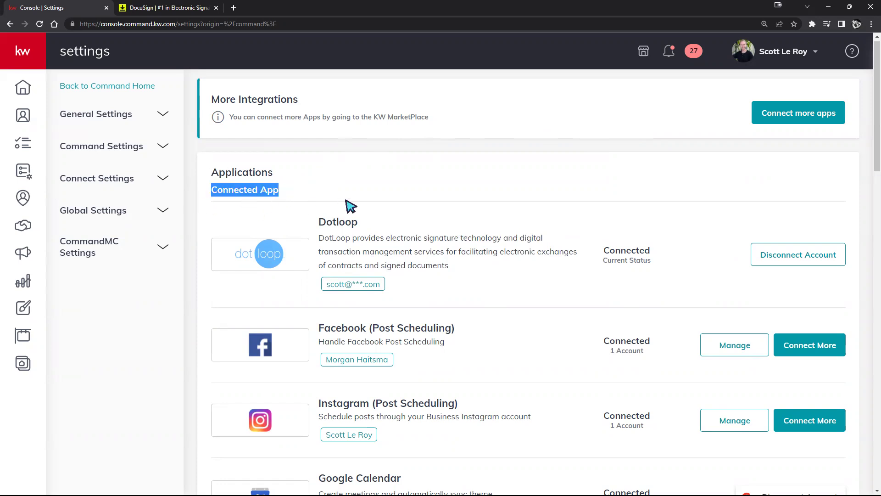
scroll(363, 207, "down", 2)
scroll(408, 302, "down", 5)
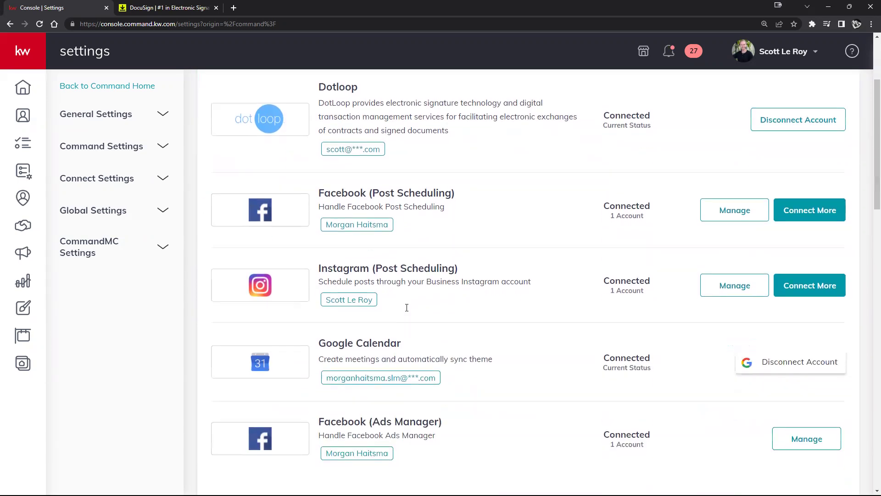
scroll(413, 296, "down", 3)
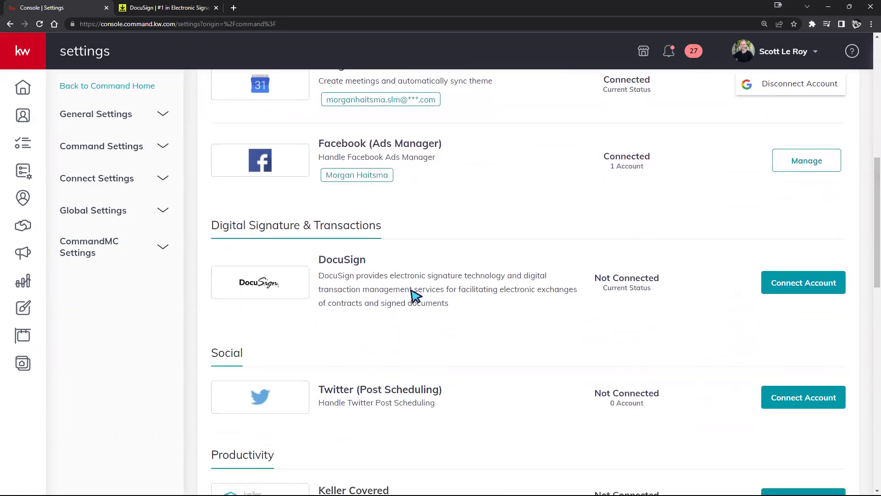
left_click_drag(207, 180, 401, 181)
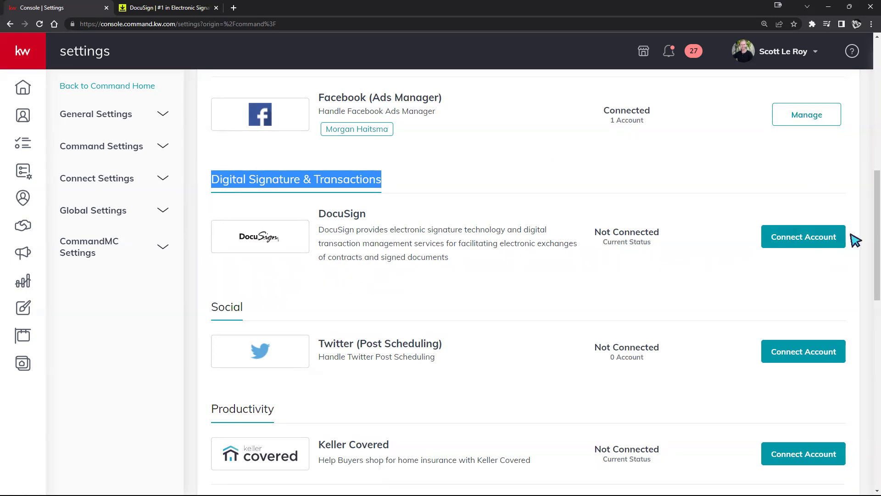
left_click(819, 240)
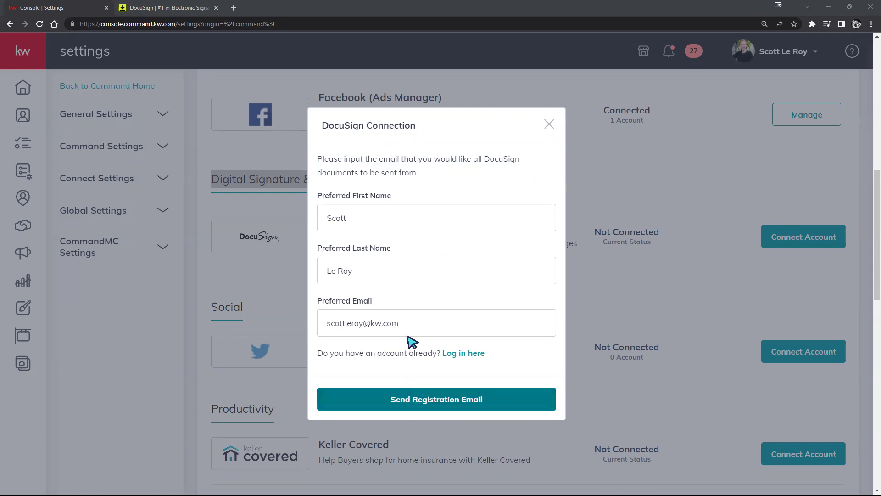
left_click_drag(515, 321, 295, 321)
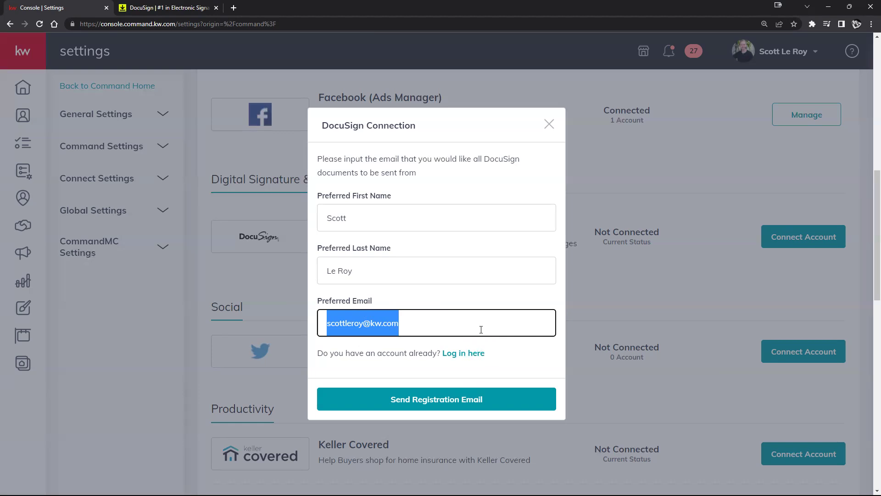
Step: Select the Preferred Email address in the form, then switch to the DocuSign homepage tab
left_click(408, 323)
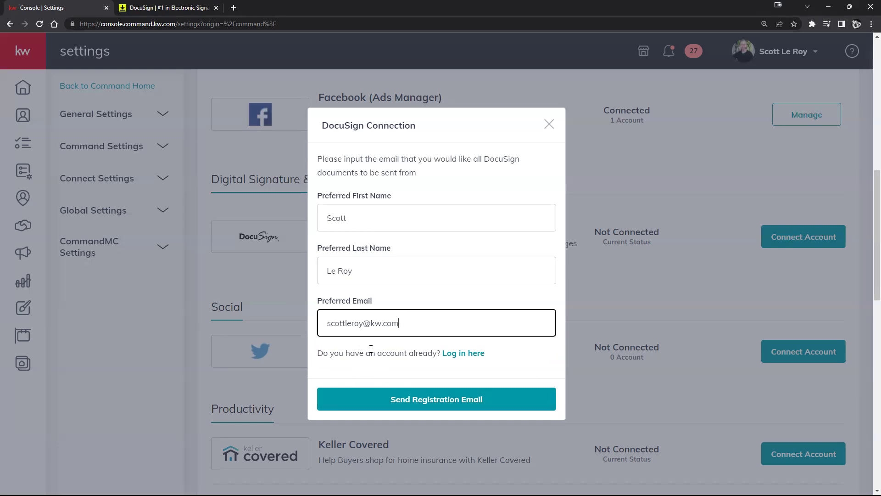
left_click_drag(400, 322, 322, 322)
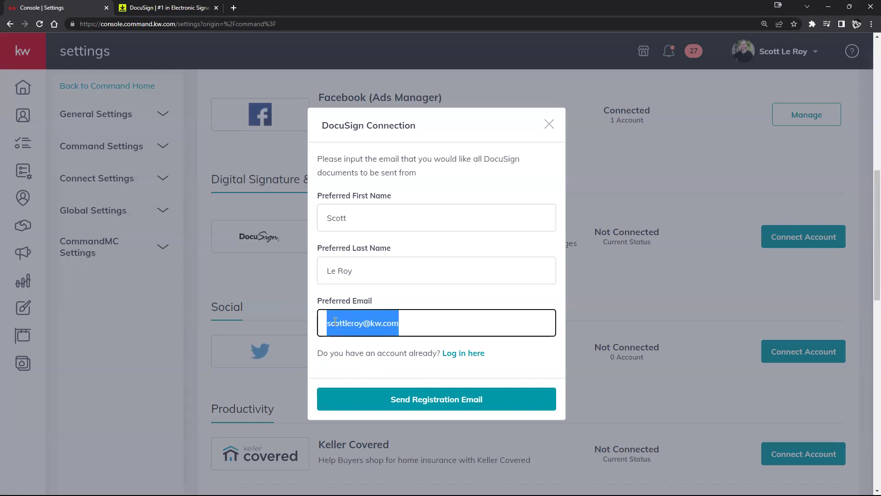
left_click(195, 8)
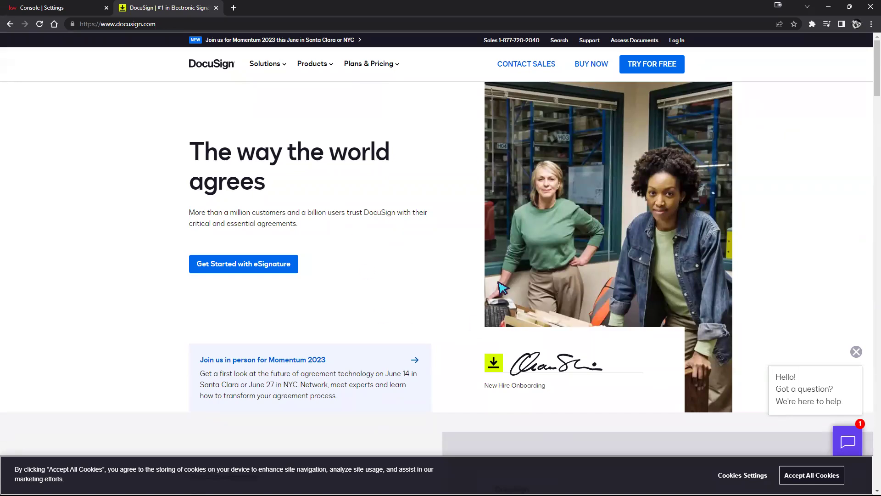
Step: Back on the KW Command Settings tab, select the whole Preferred Email address
left_click(73, 8)
left_click(383, 345)
left_click(403, 324)
left_click_drag(400, 324, 324, 322)
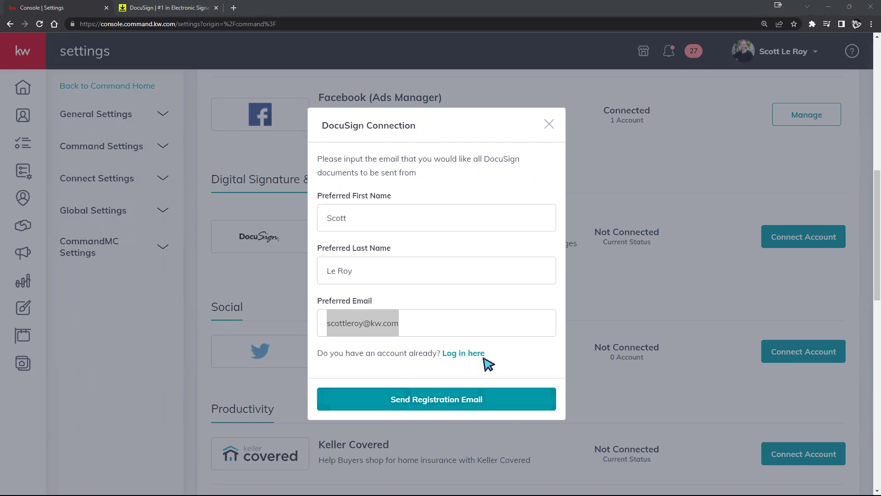
Step: Log in with an existing DocuSign account, replacing the email's username part and entering the password
left_click(467, 354)
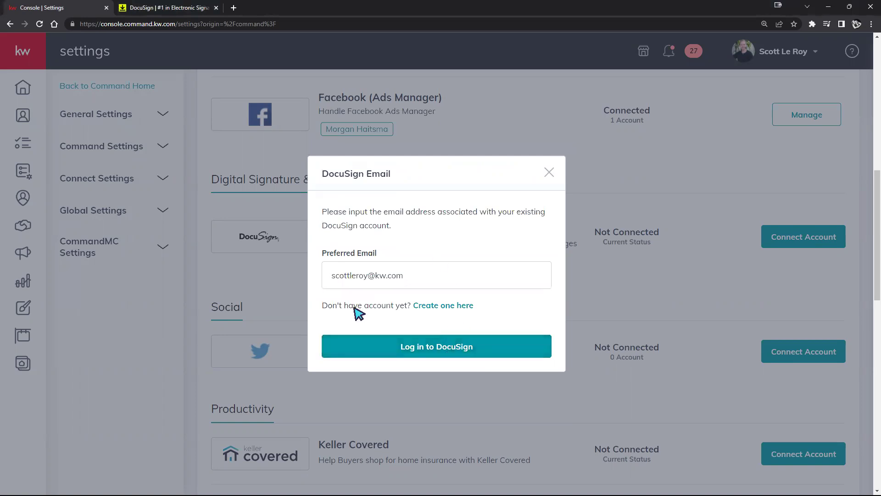
left_click_drag(368, 275, 294, 295)
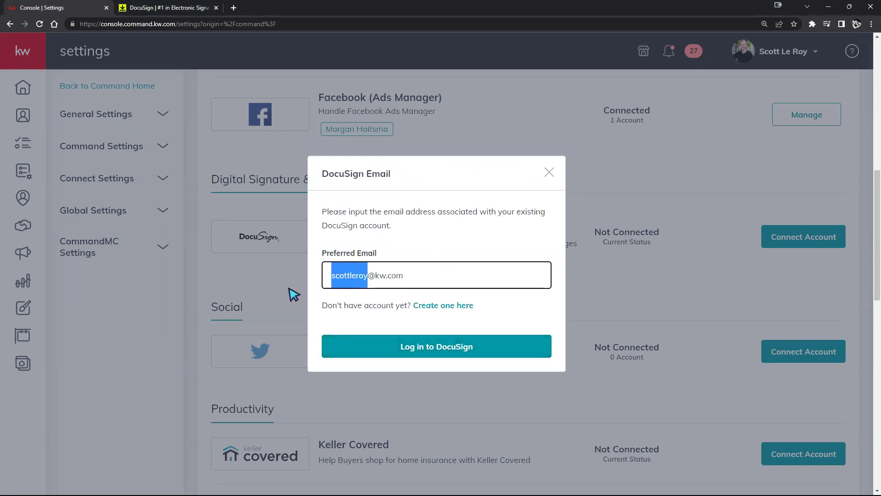
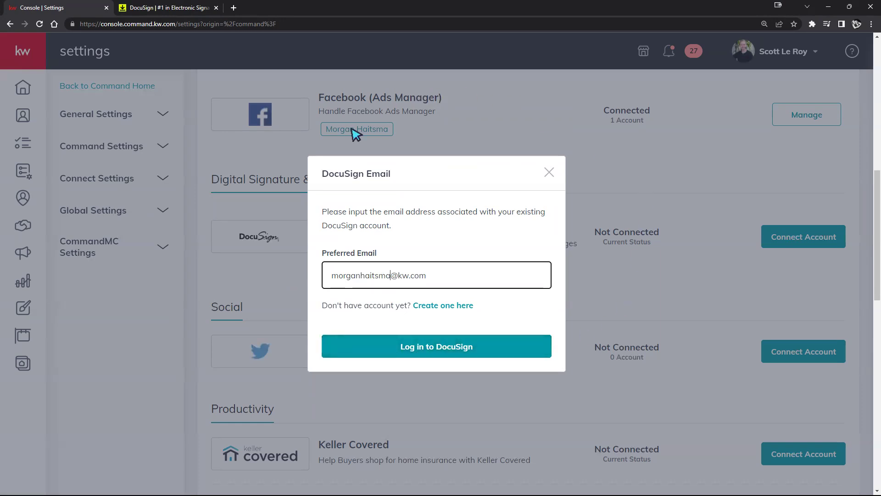
left_click(407, 341)
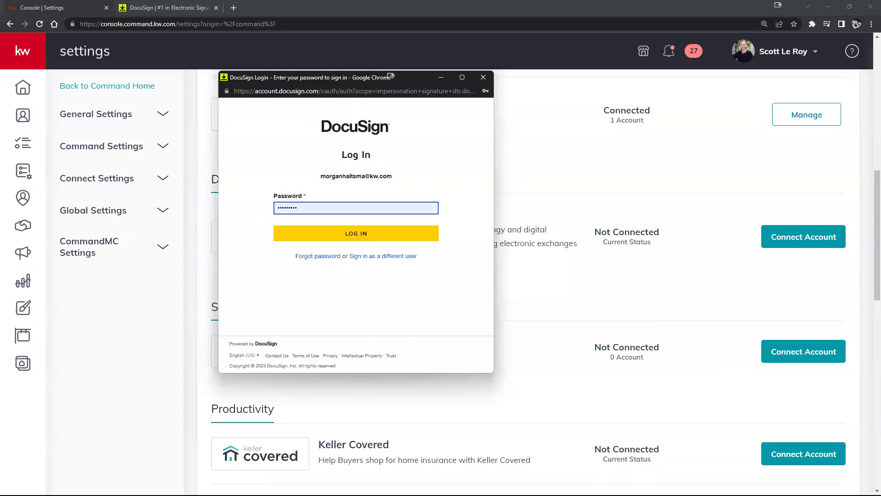
left_click(429, 233)
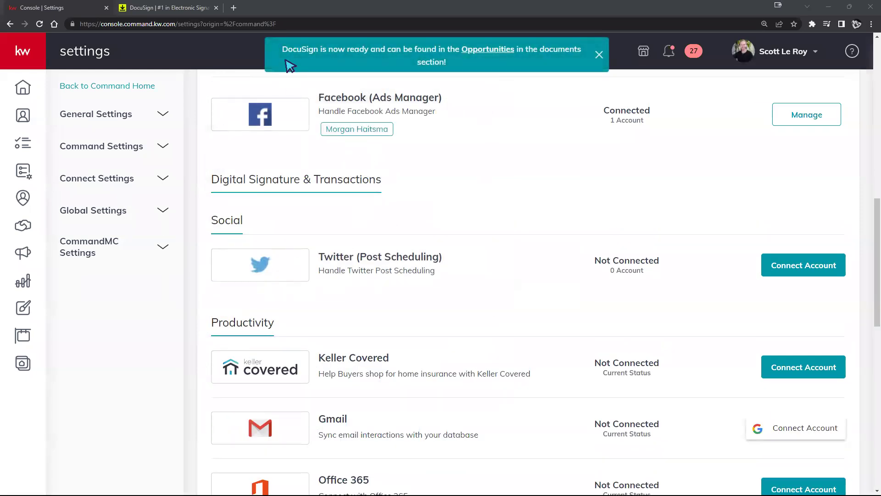
Step: Highlight the DocuSign-ready message and scroll up to confirm DocuSign shows as Connected
left_click_drag(281, 49, 459, 59)
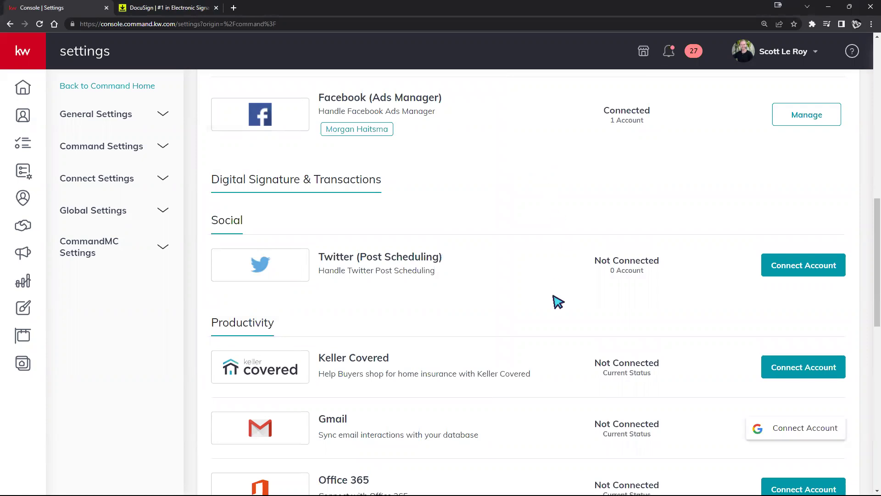
scroll(557, 354, "up", 7)
scroll(556, 361, "up", 5)
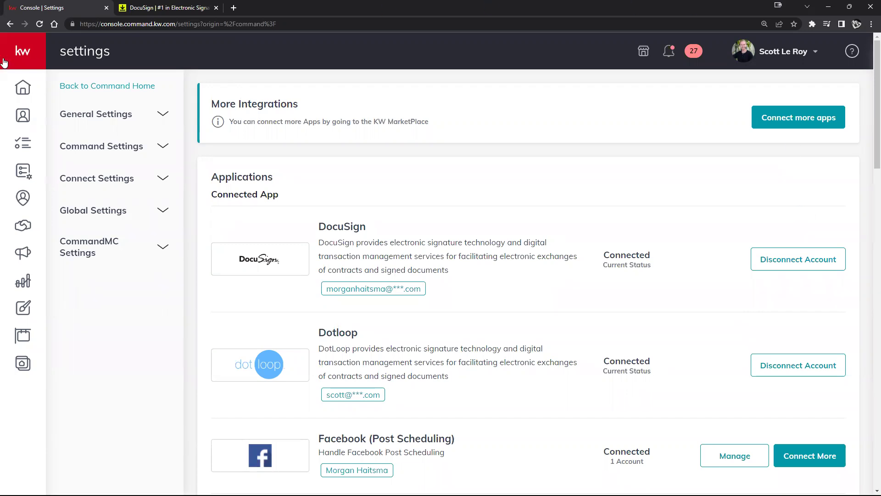
Step: Show the Contacts list with the SmartView set to All Contacts
mouse_move(60, 98)
left_click(64, 116)
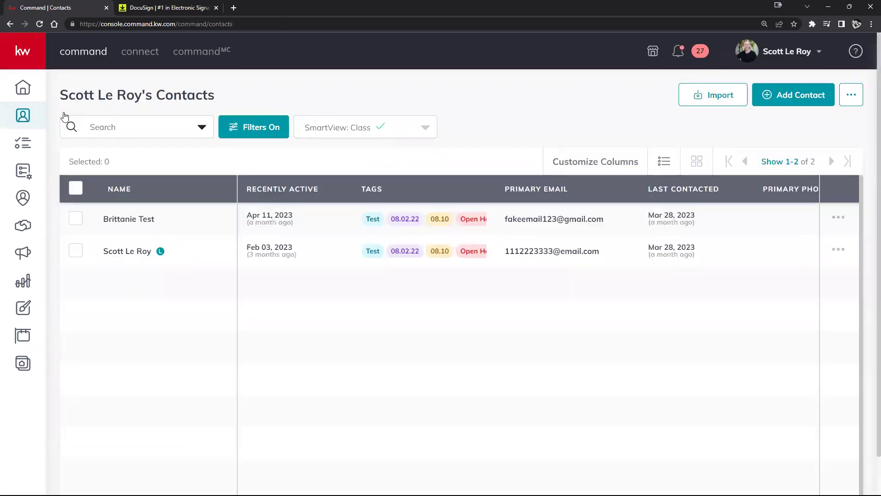
left_click(420, 129)
scroll(393, 200, "up", 2)
left_click(365, 228)
Step: Search the buyer client's first name and open their contact record
left_click(148, 127)
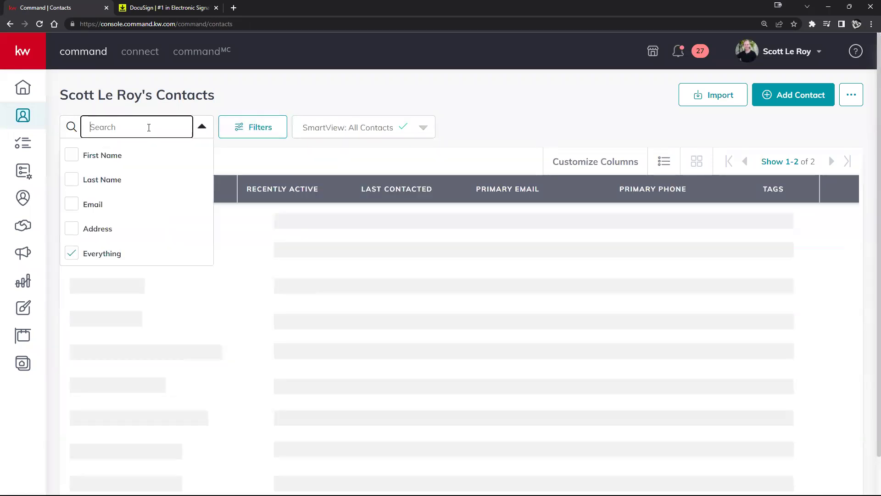
type("morgan")
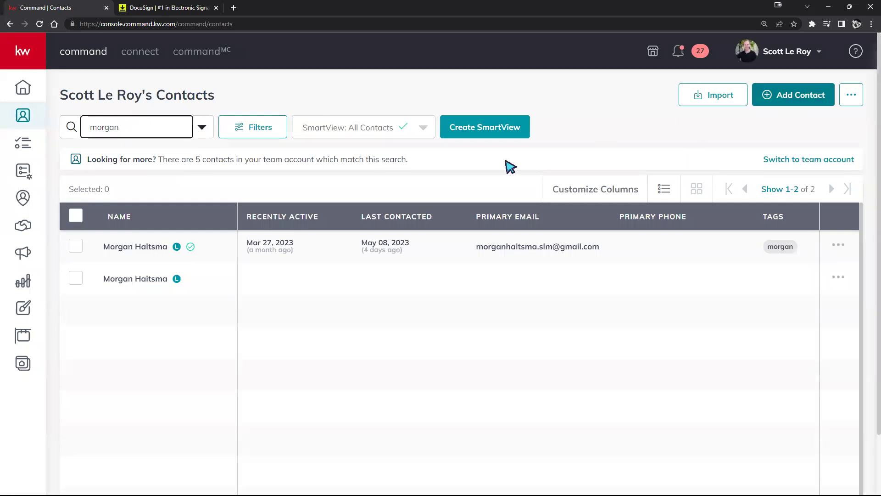
left_click(142, 248)
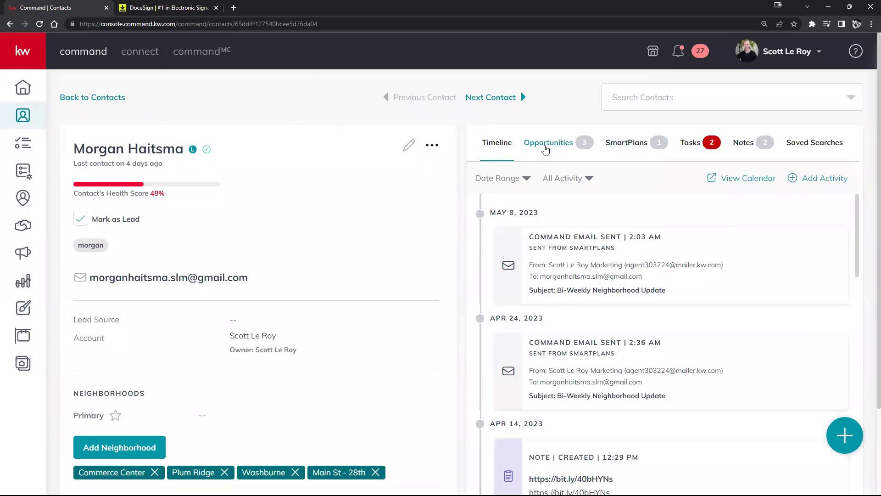
Step: Review the contact's three opportunities, then go to the Opportunities pipeline page
left_click(551, 146)
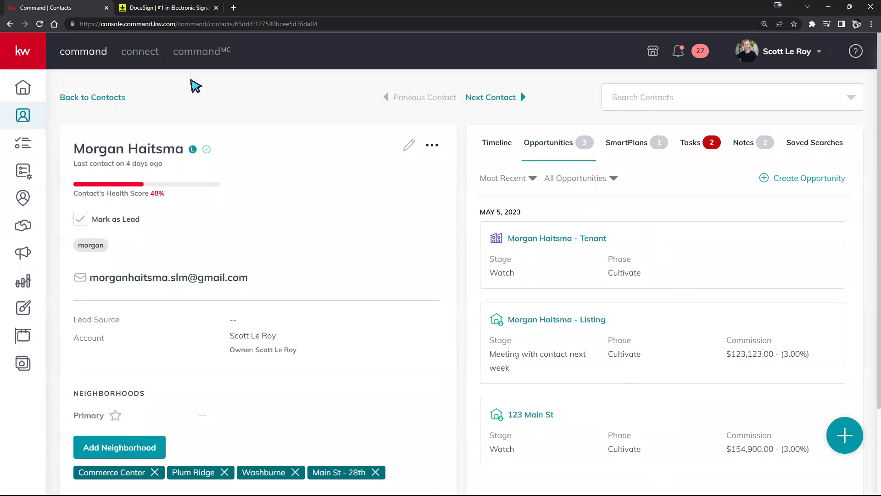
left_click(26, 53)
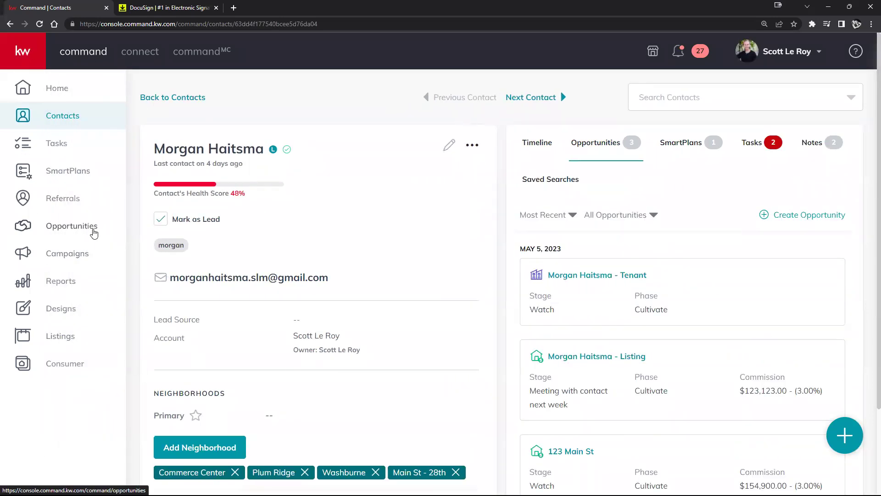
left_click(71, 234)
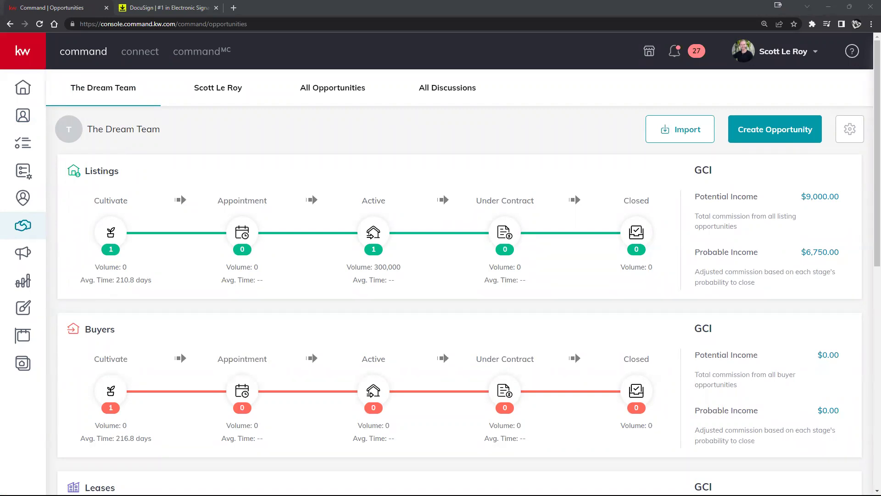
Step: Switch to your own pipeline and open Create Opportunity with the market center list showing
left_click(213, 94)
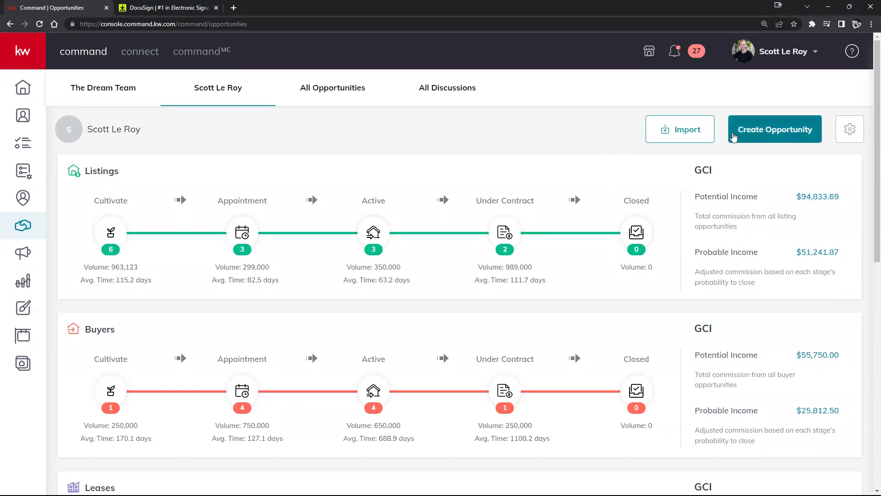
left_click(788, 132)
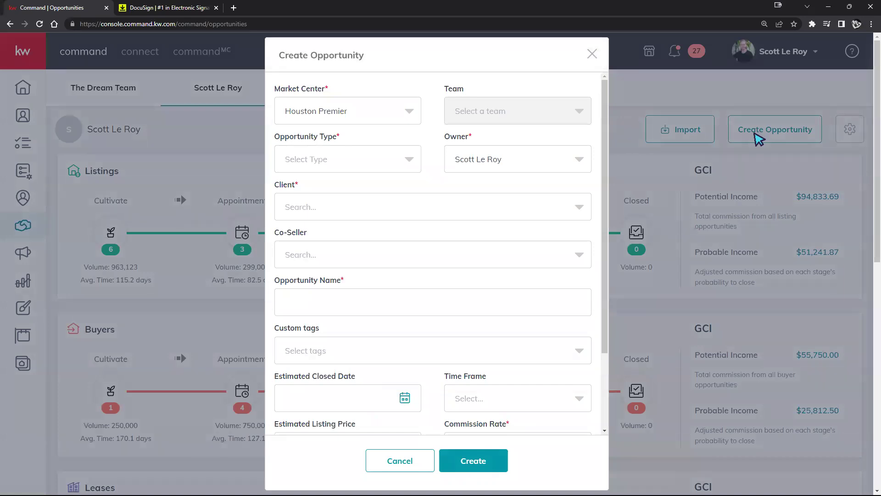
left_click(593, 54)
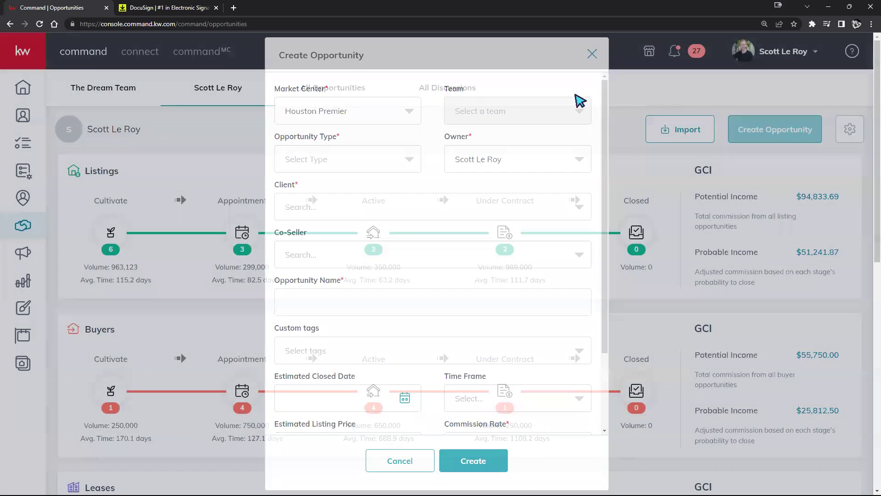
left_click(18, 56)
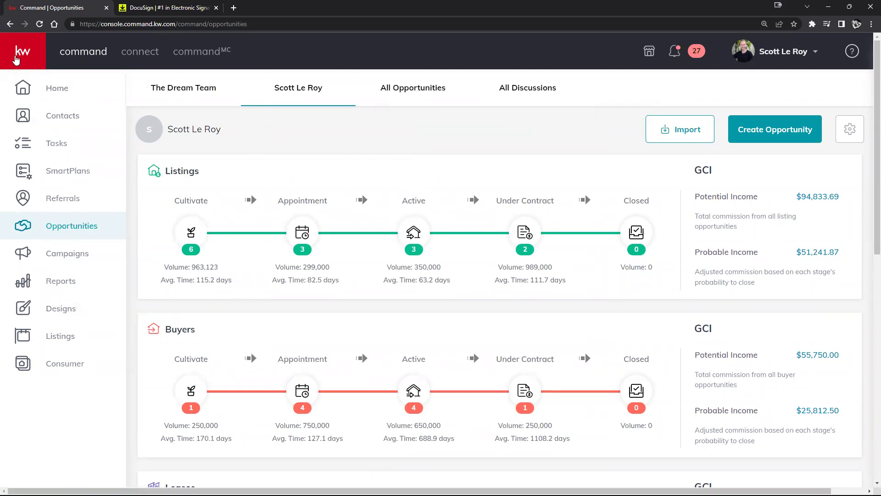
left_click(16, 59)
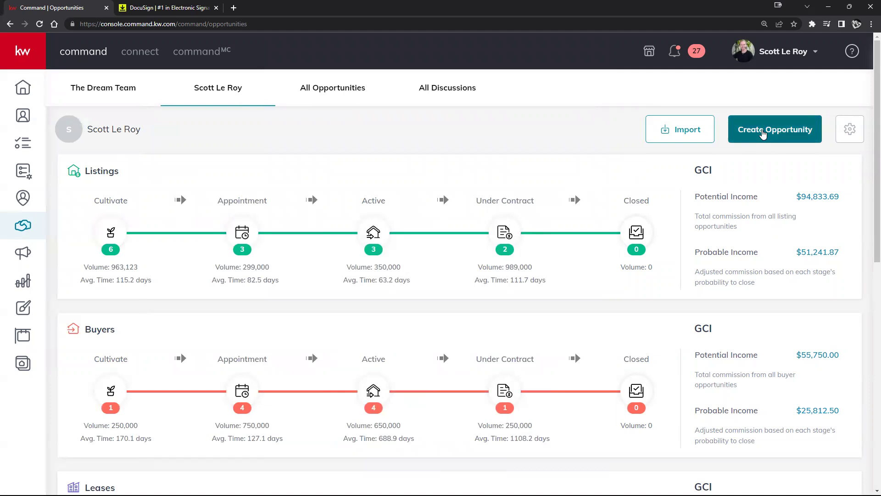
left_click(763, 133)
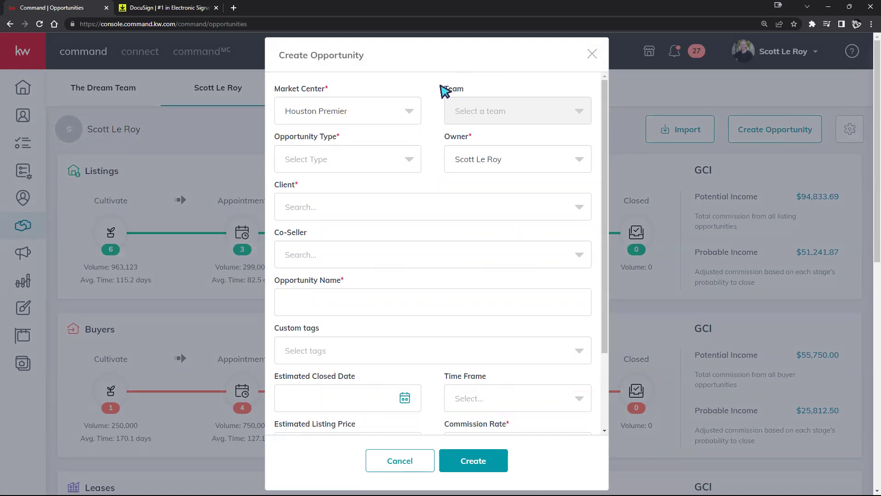
left_click(391, 110)
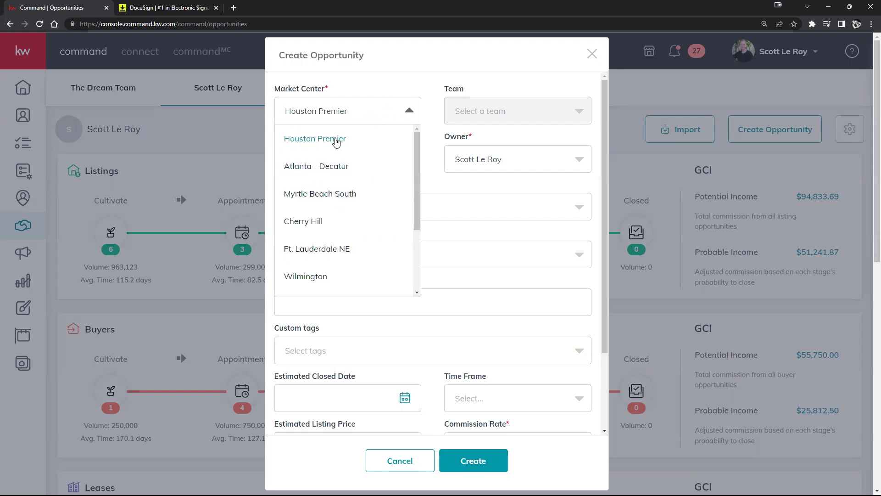
left_click(326, 172)
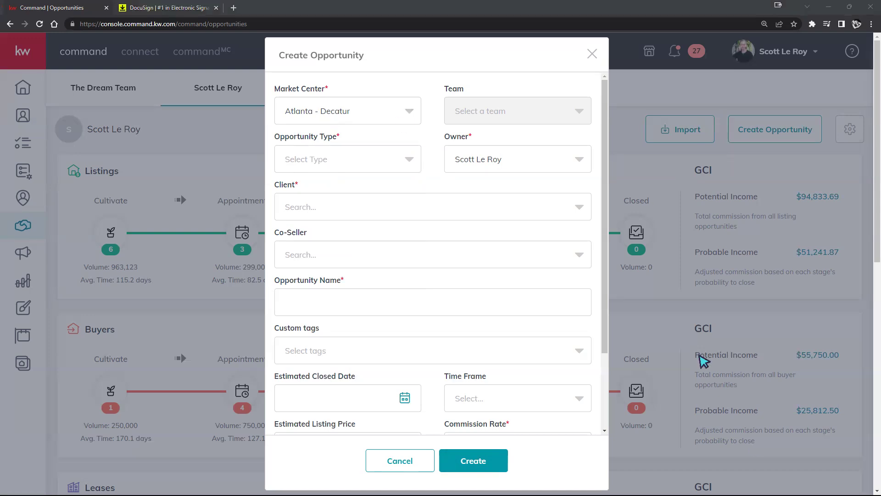
left_click(440, 175)
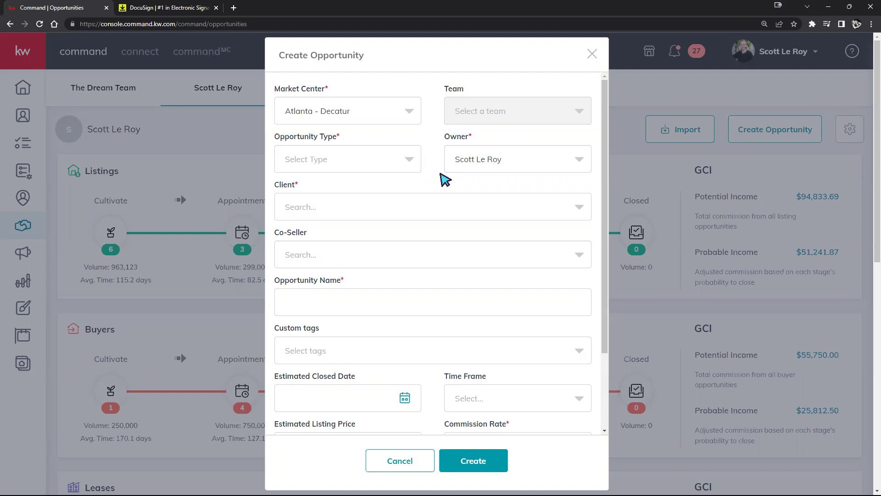
left_click(406, 112)
left_click(316, 139)
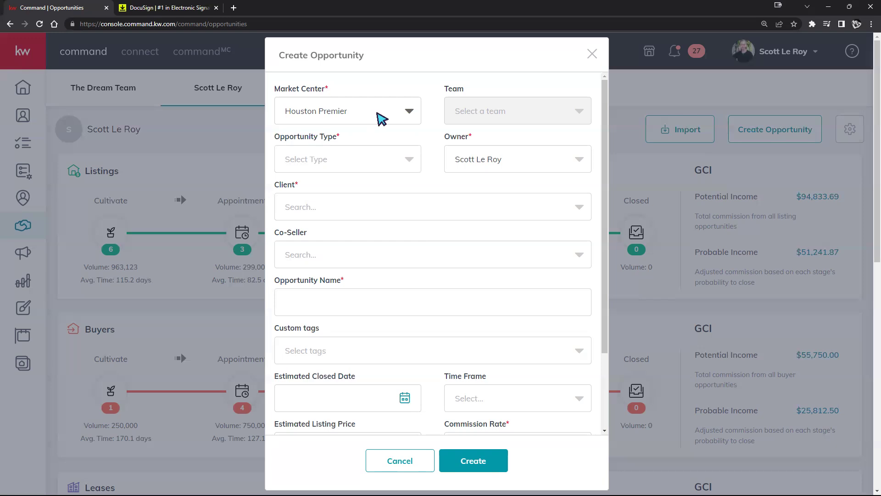
left_click(375, 117)
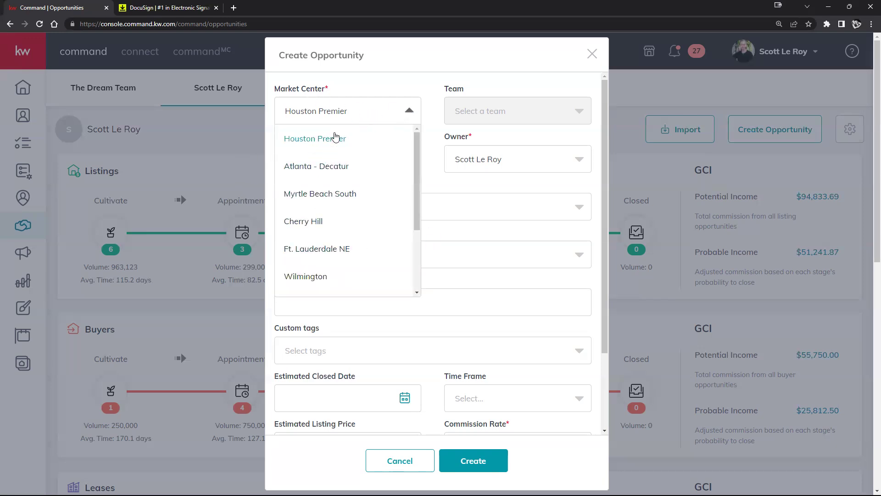
Step: Keep Houston Premier, set the type to Buyer and select the client contact
left_click(338, 138)
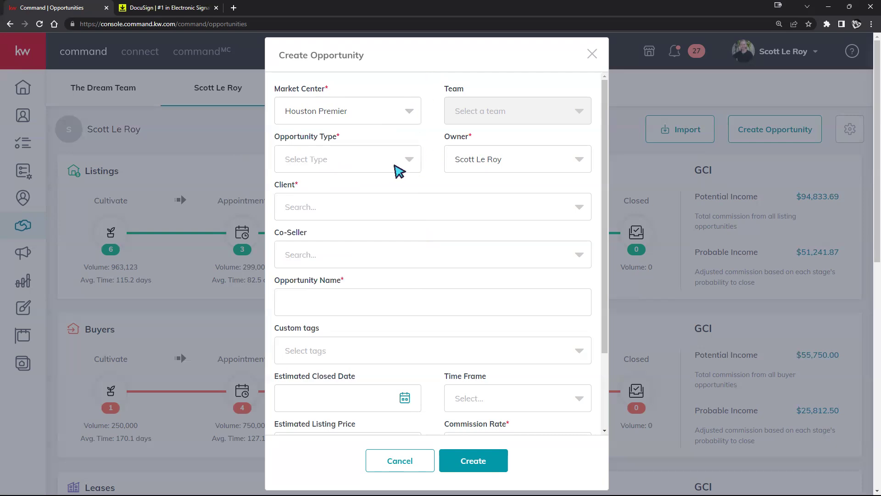
left_click(396, 166)
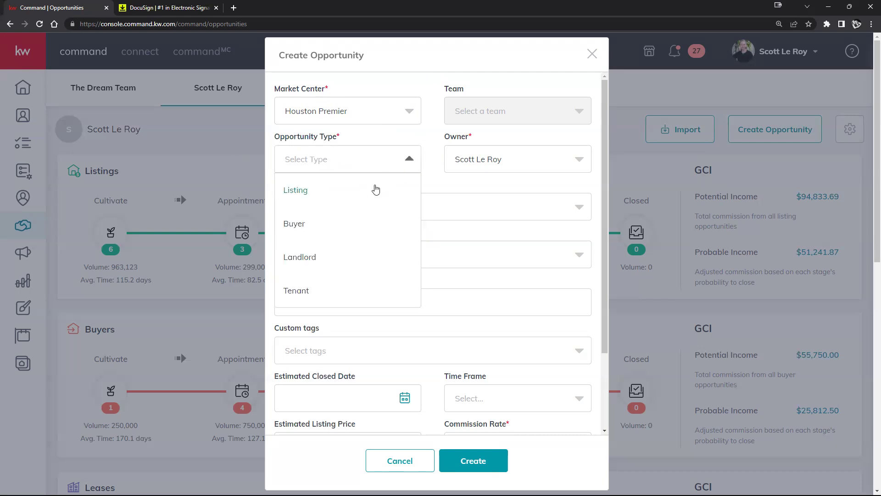
left_click(307, 224)
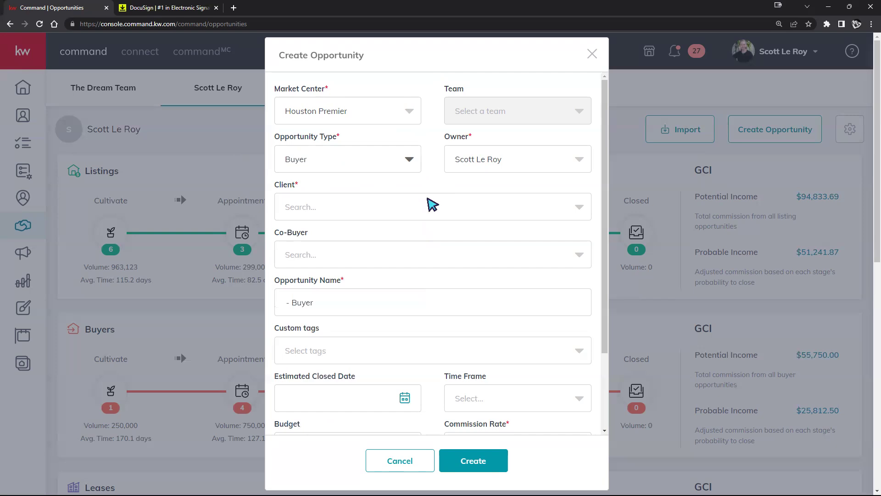
left_click(426, 200)
type("morgan")
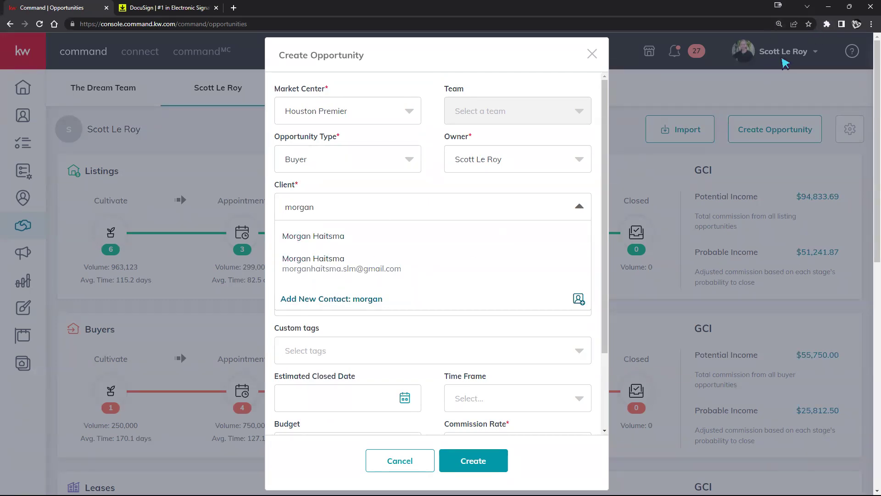
left_click(306, 267)
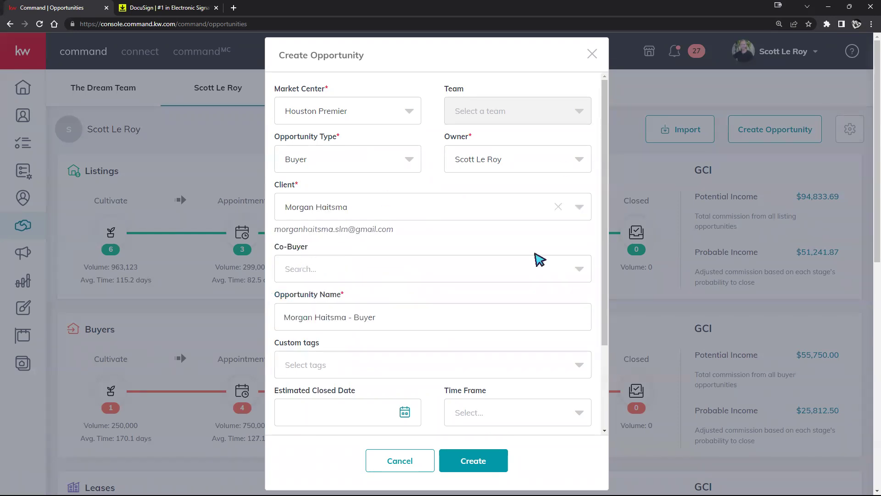
Step: Enter a 3% commission rate and create the buyer opportunity
scroll(393, 323, "down", 1)
scroll(395, 323, "down", 2)
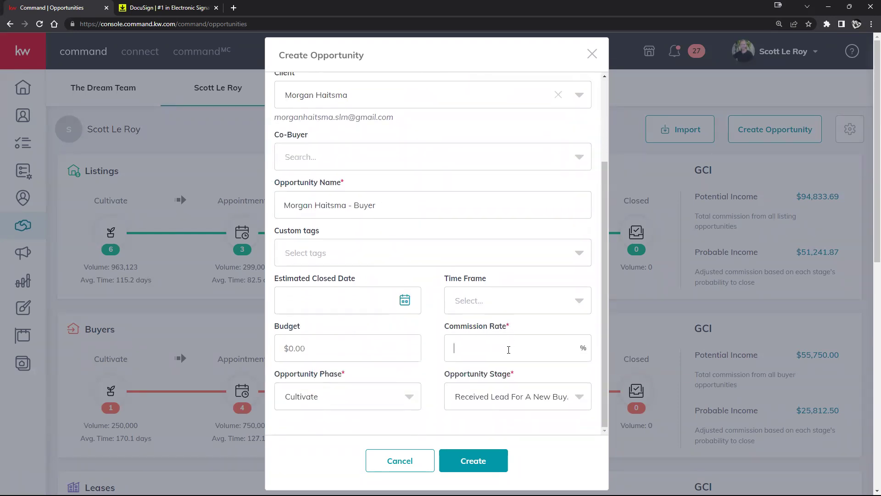
left_click(508, 349)
type("3")
scroll(415, 397, "down", 1)
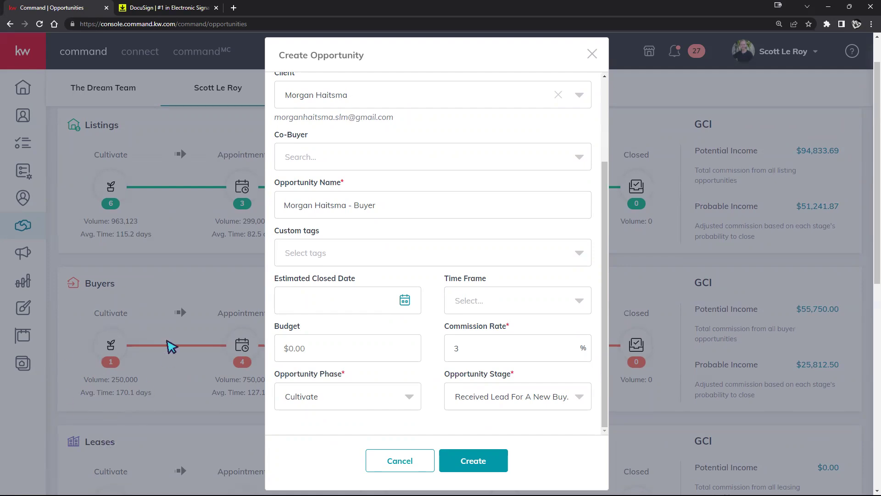
left_click(462, 458)
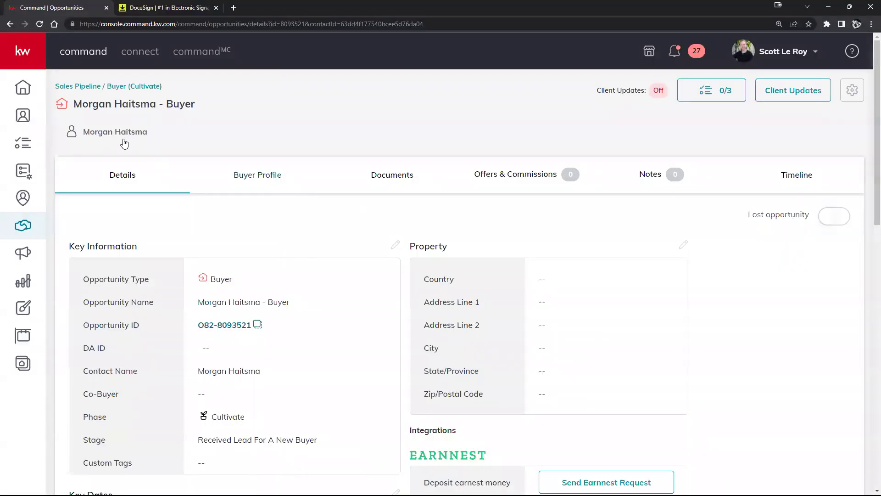
left_click(84, 91)
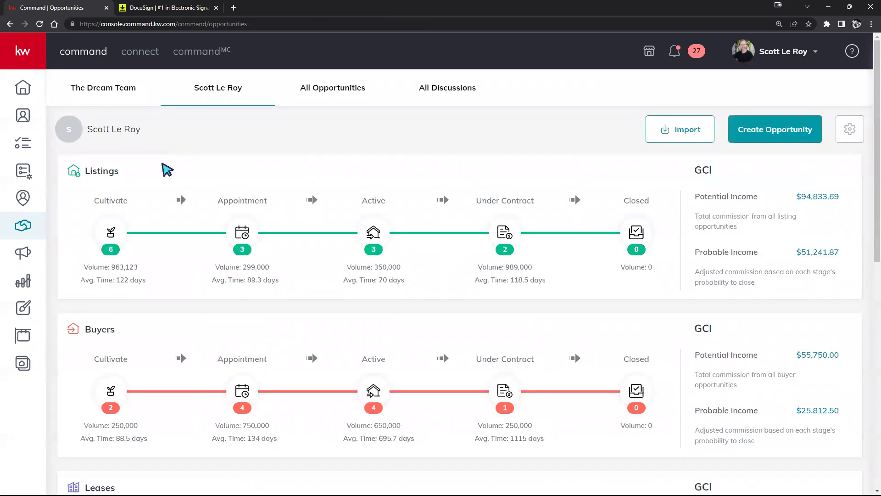
left_click(110, 390)
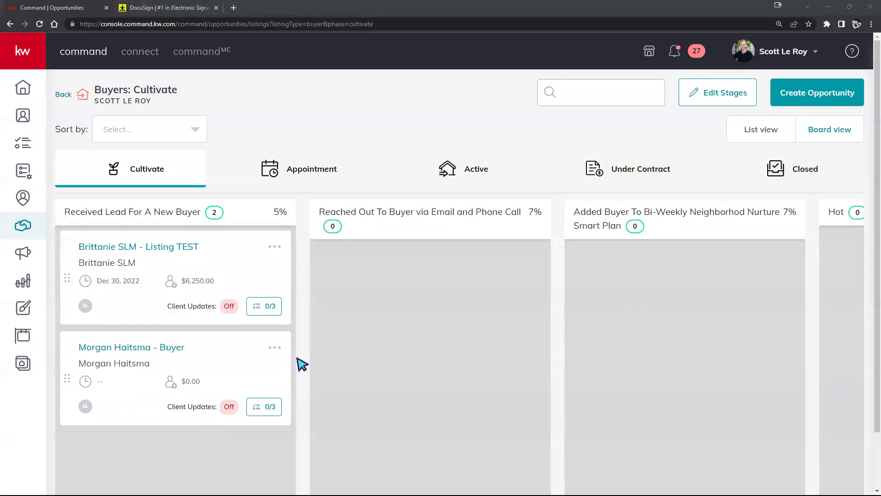
left_click(780, 51)
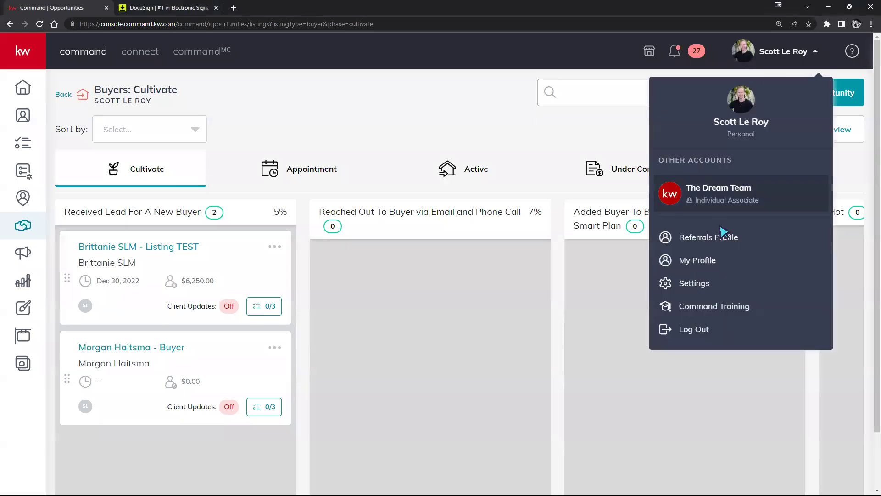
left_click(413, 395)
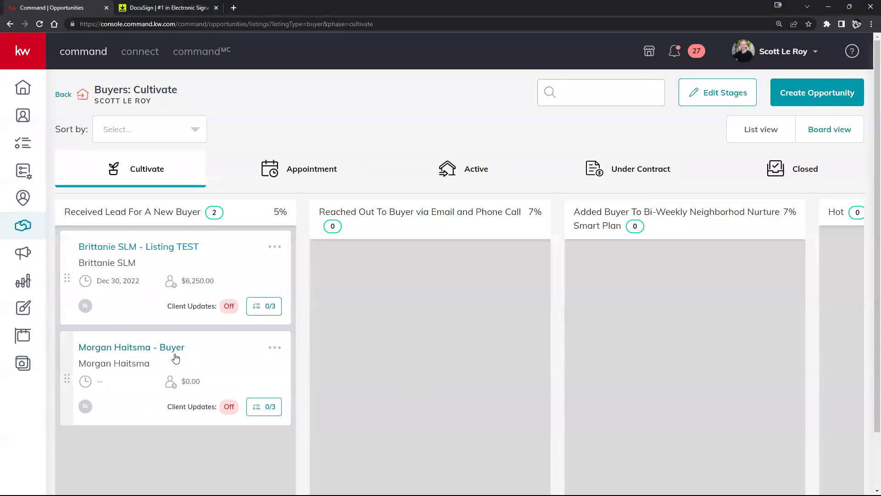
left_click(177, 353)
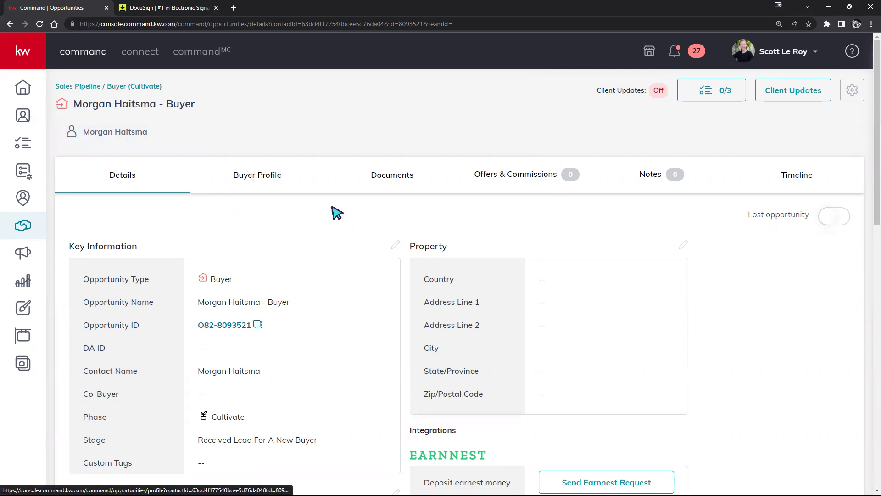
left_click_drag(199, 104, 72, 105)
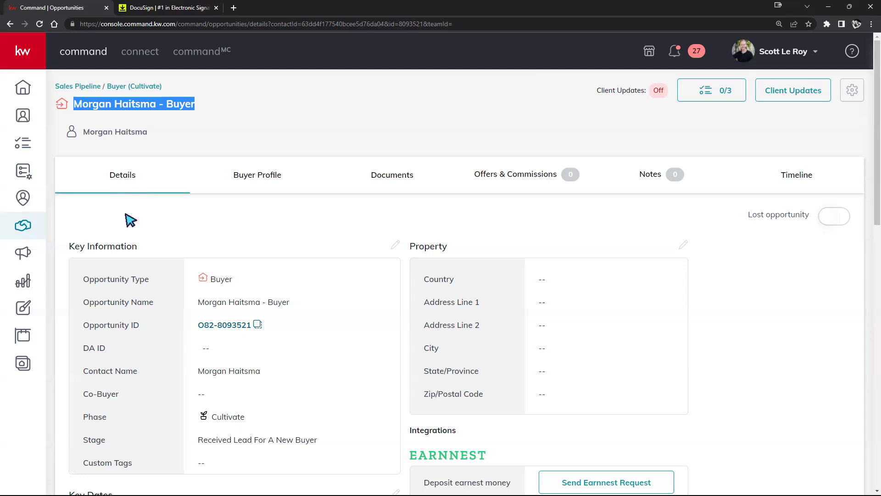
scroll(206, 218, "down", 2)
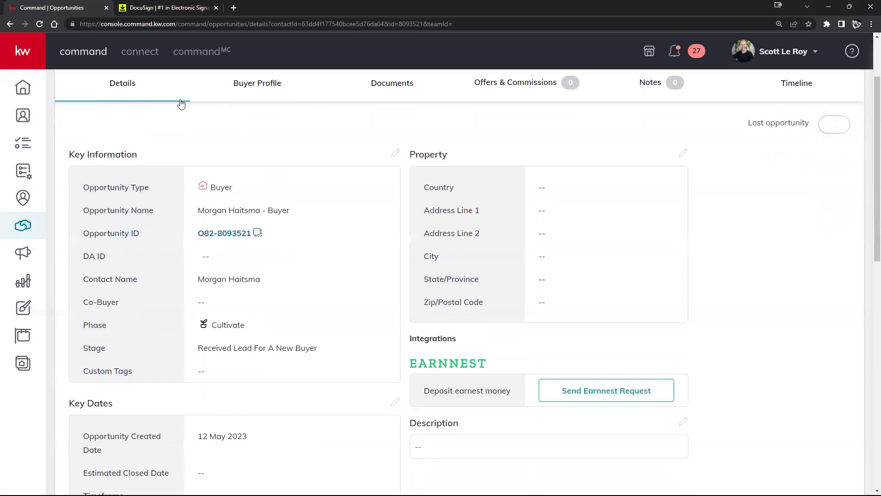
scroll(142, 310, "down", 9)
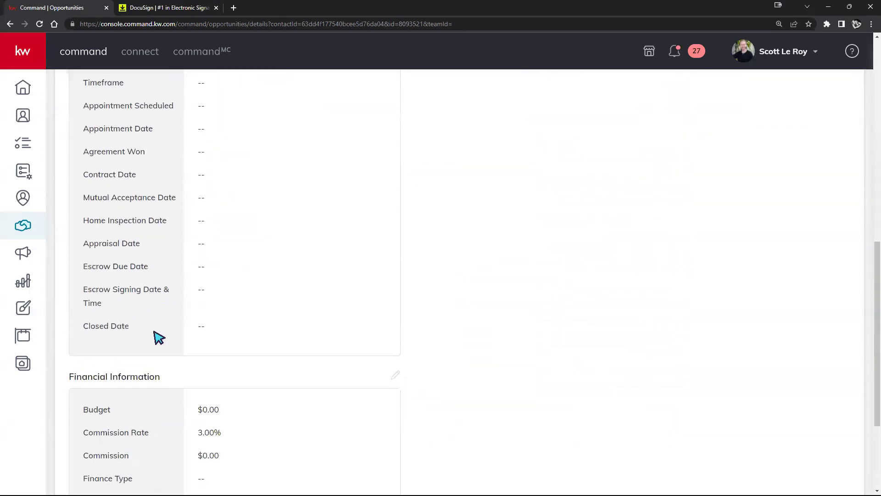
scroll(156, 335, "up", 9)
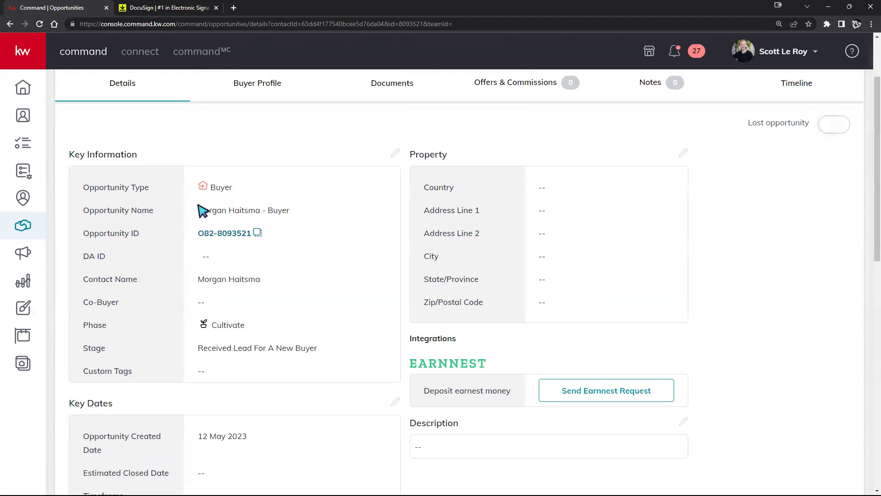
scroll(226, 255, "down", 2)
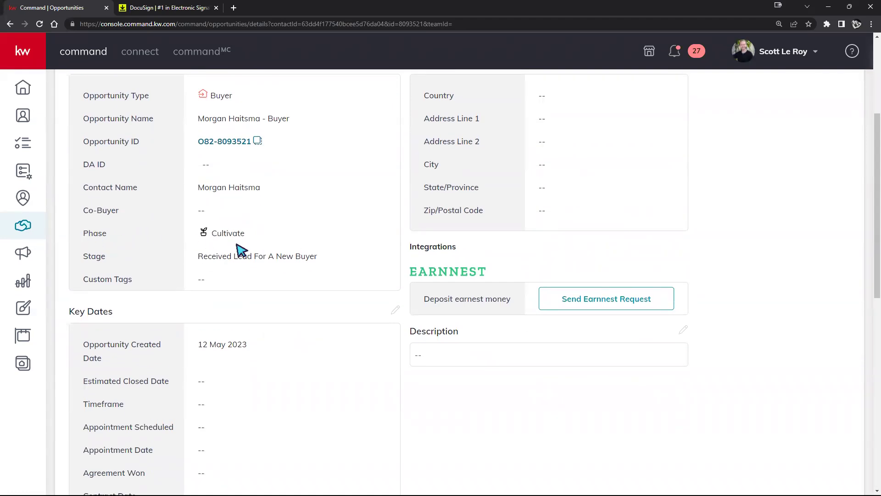
scroll(239, 252, "down", 10)
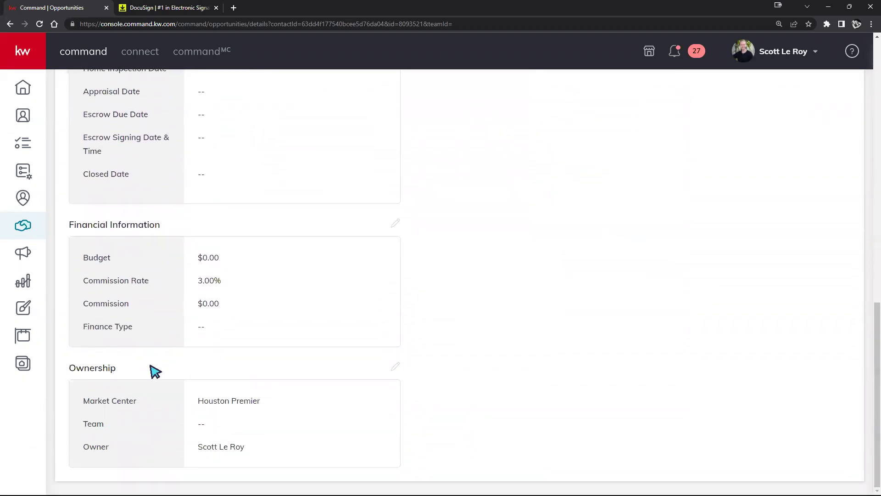
left_click_drag(82, 402, 301, 407)
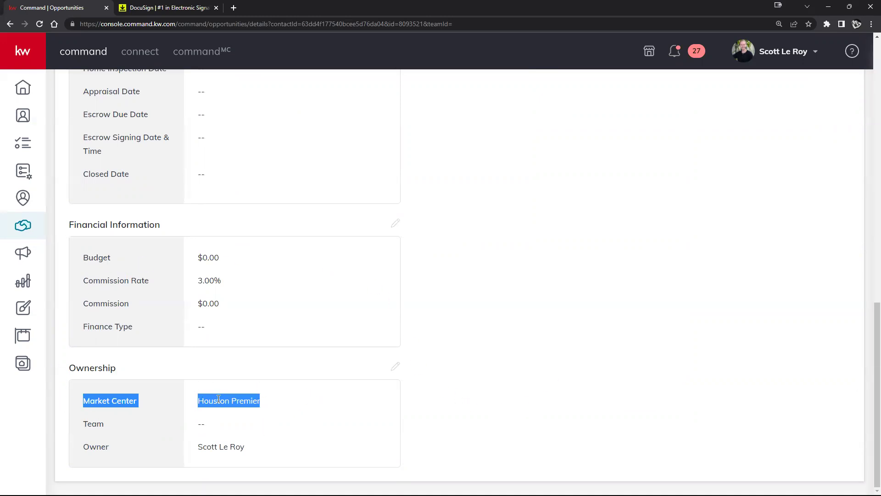
scroll(512, 408, "up", 12)
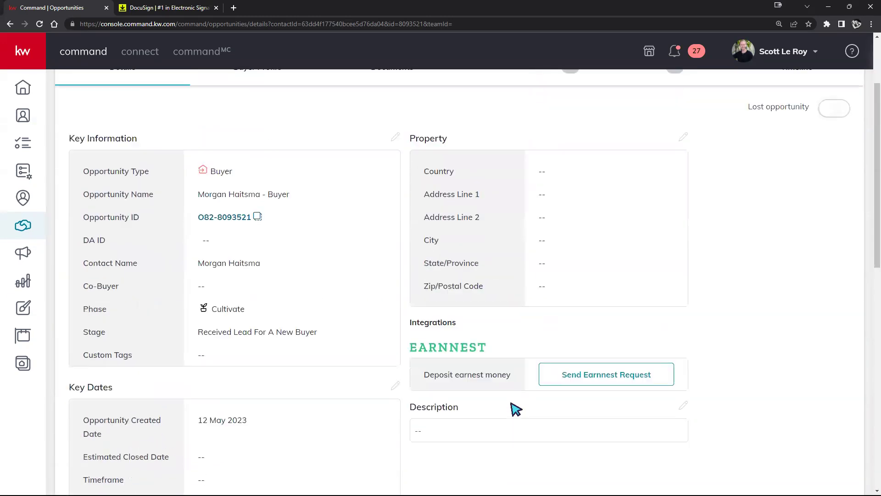
scroll(630, 365, "down", 8)
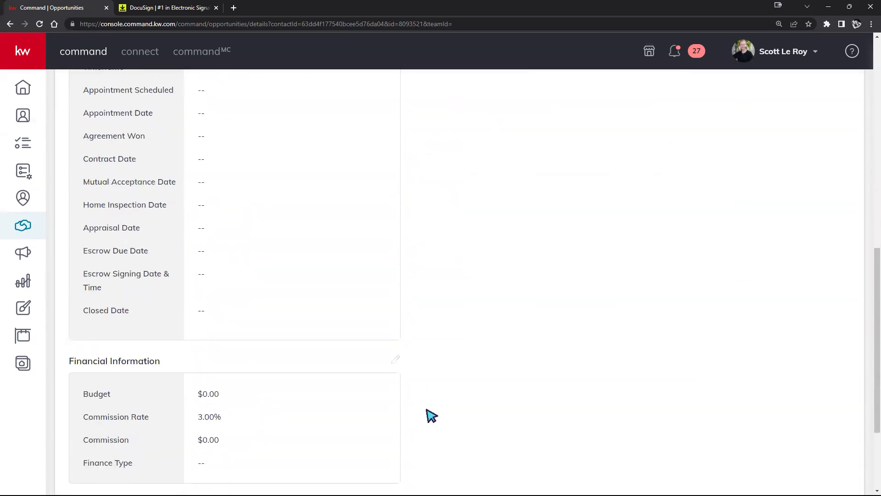
scroll(431, 415, "down", 3)
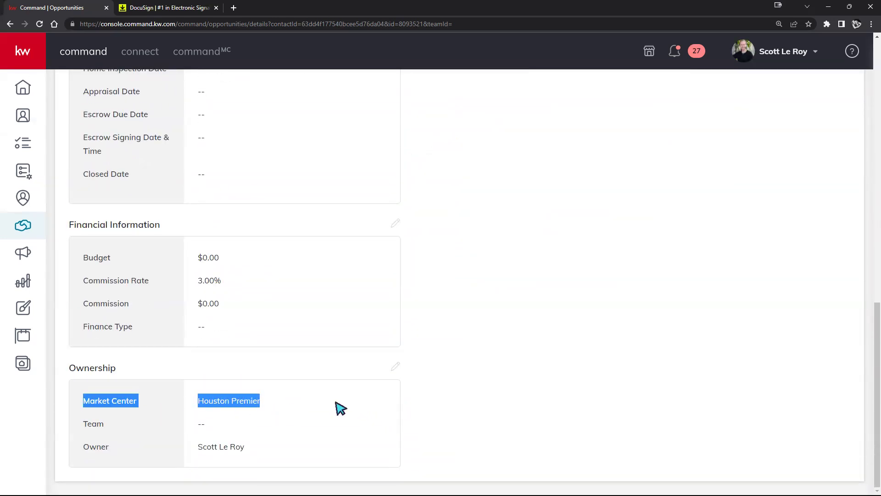
scroll(666, 390, "up", 5)
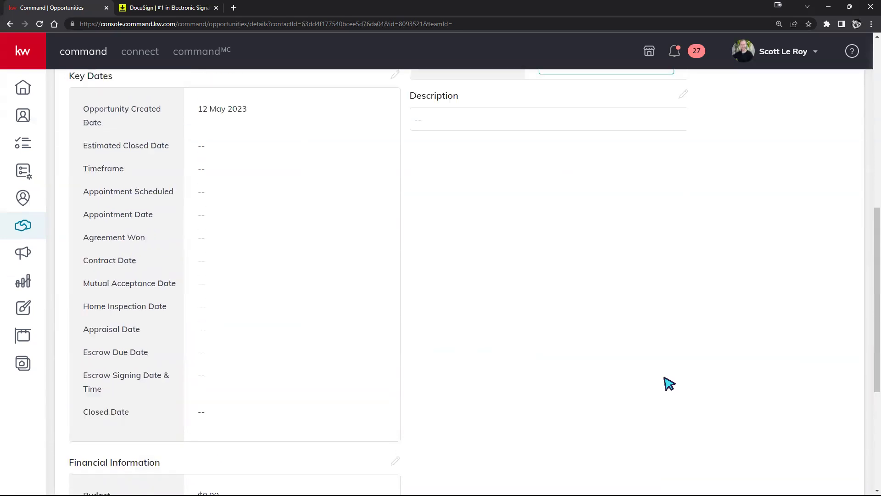
scroll(669, 383, "up", 8)
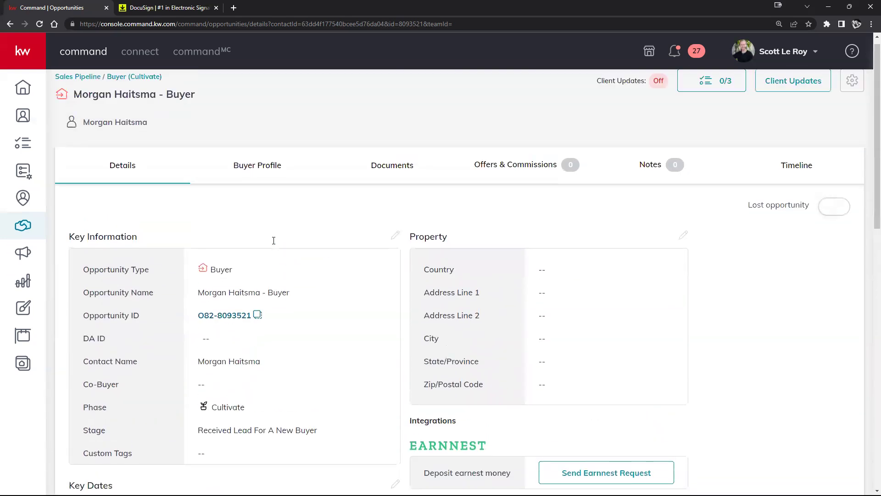
scroll(274, 241, "up", 1)
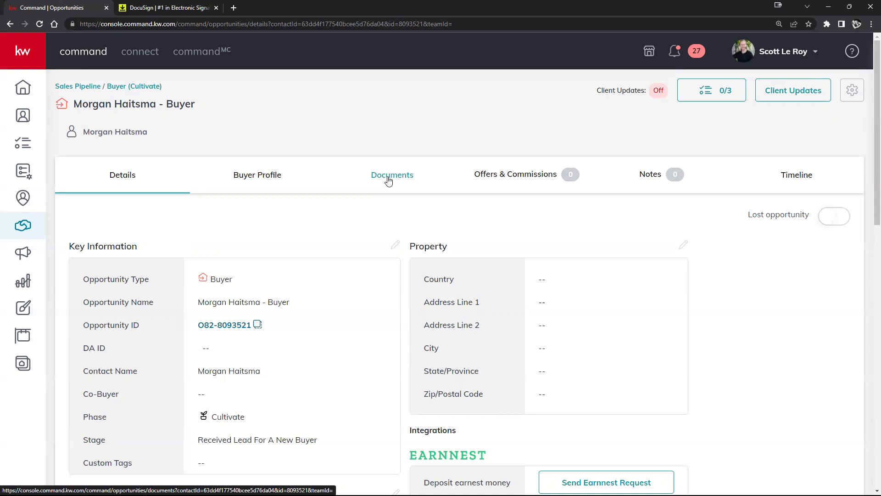
Step: Show the opportunity's Documents tab with the checklist type dropdown open
left_click(388, 180)
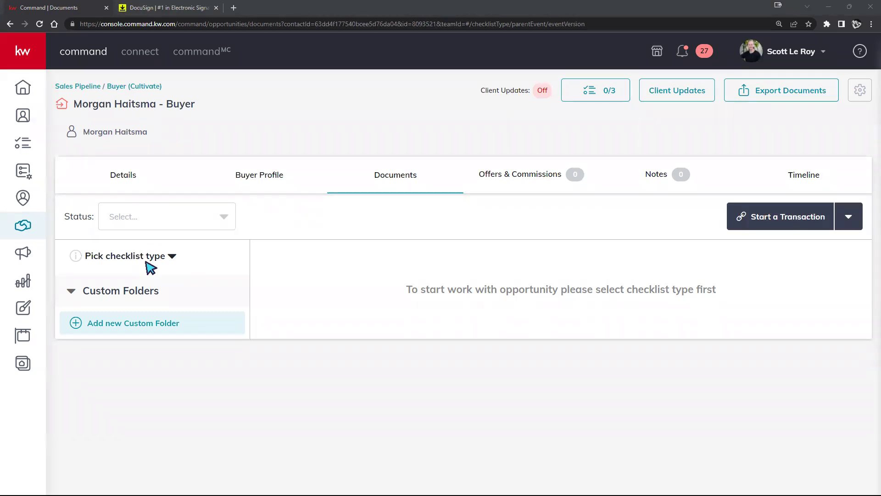
left_click(156, 257)
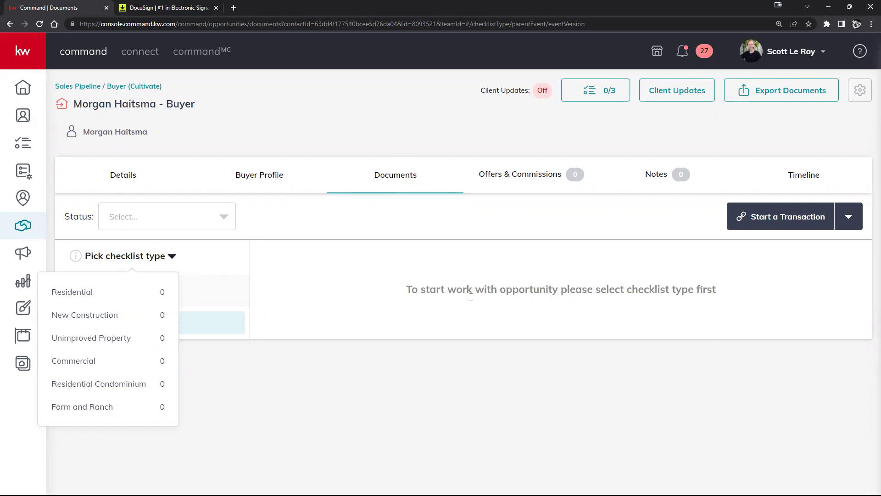
left_click(610, 449)
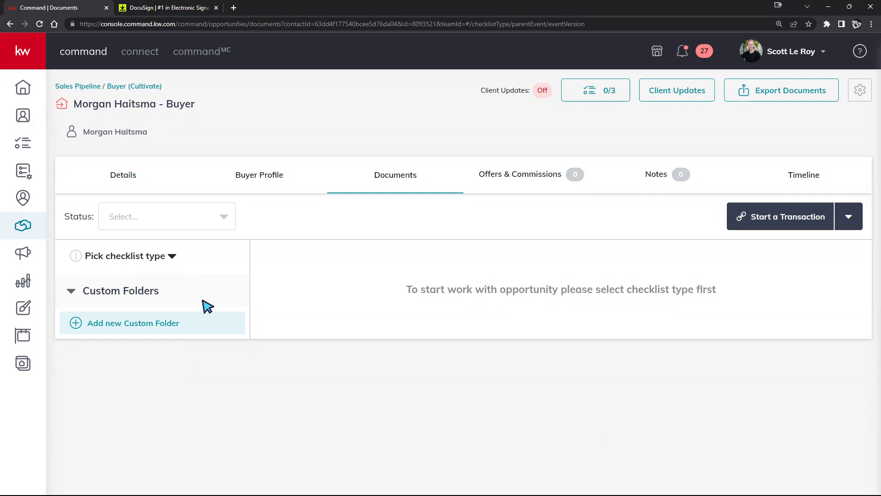
left_click(134, 257)
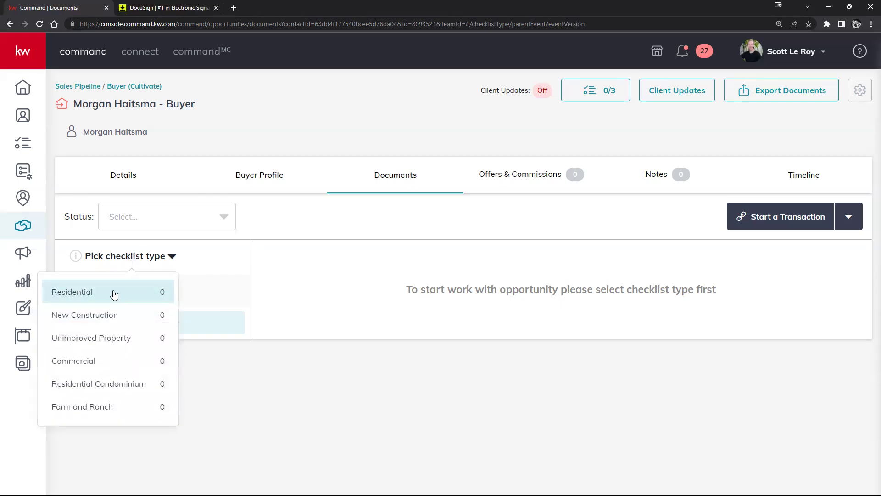
left_click(115, 294)
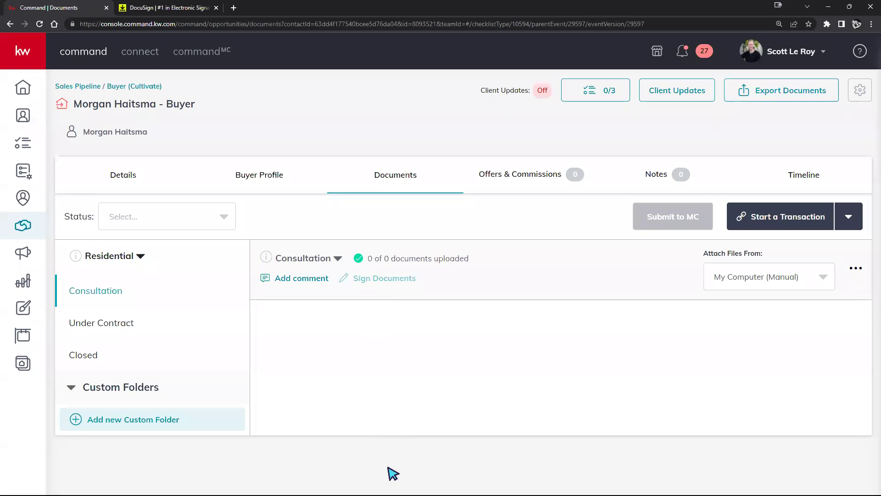
left_click(87, 330)
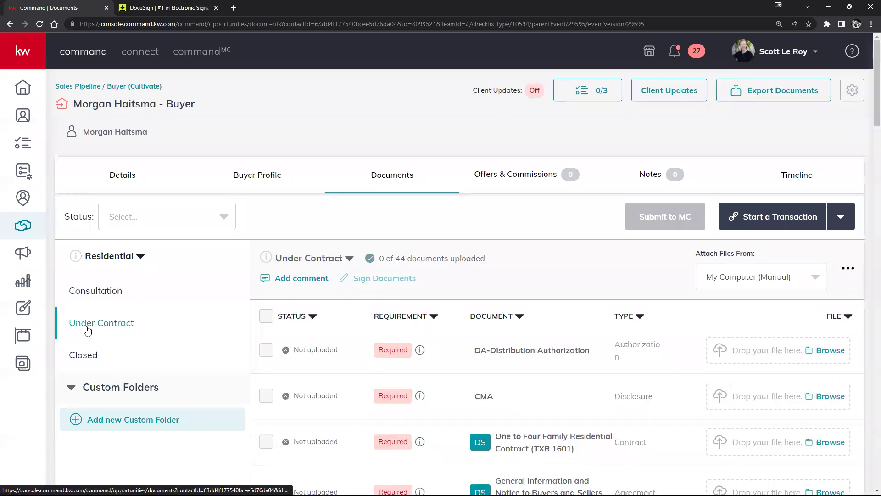
scroll(506, 258, "down", 1)
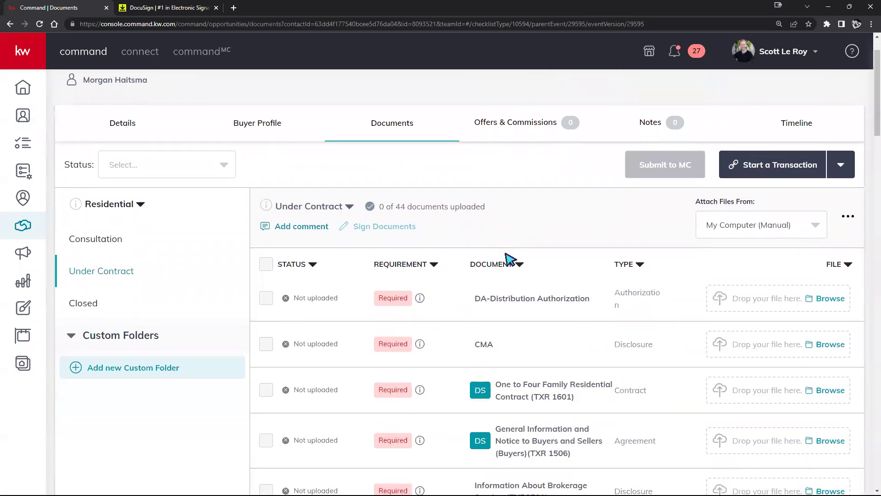
scroll(507, 258, "down", 2)
right_click(407, 270)
scroll(368, 289, "down", 7)
scroll(394, 285, "down", 5)
scroll(395, 285, "up", 13)
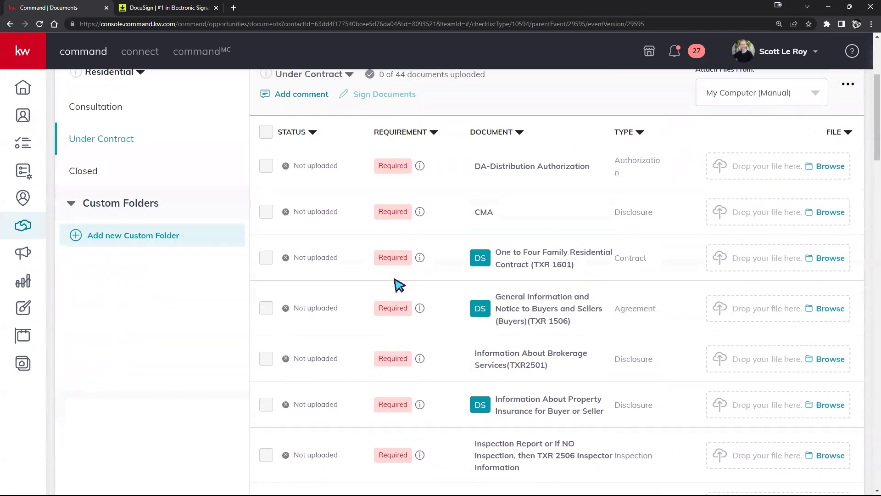
scroll(399, 285, "up", 4)
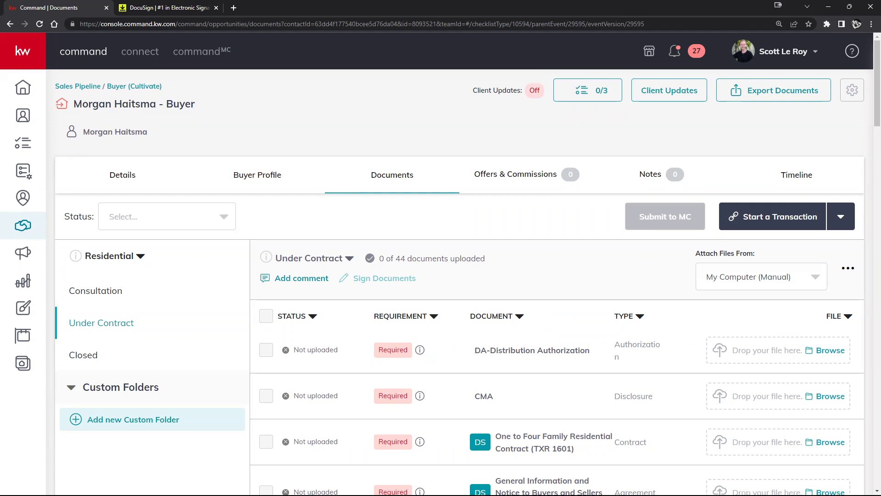
Step: Drop the PDF onto the DA-Distribution Authorization row, leaving attachment sources unchanged
left_click_drag(707, 330, 793, 353)
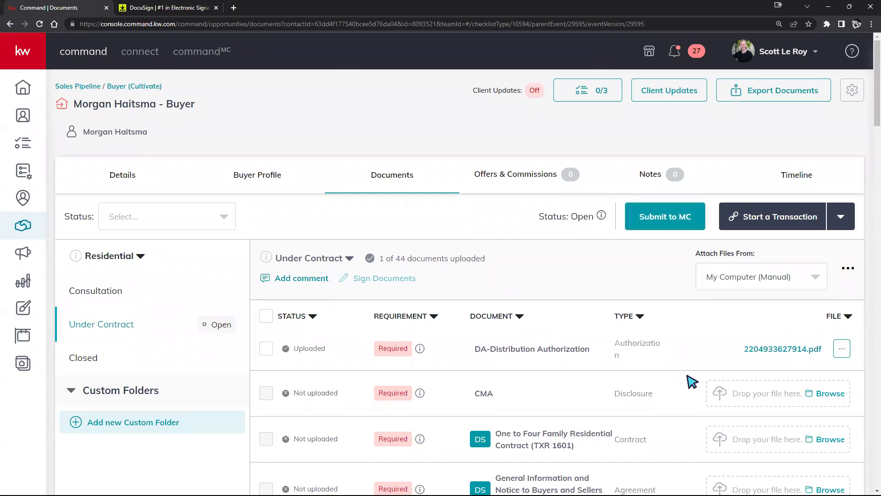
left_click(816, 278)
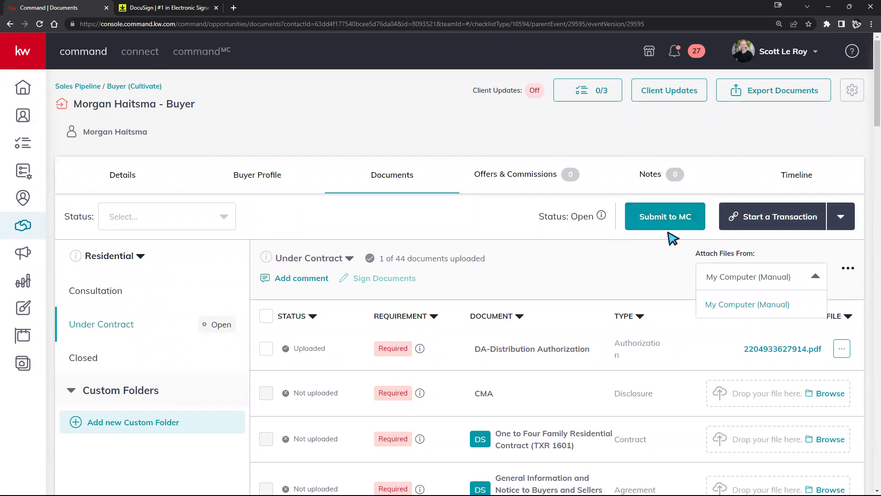
left_click(706, 297)
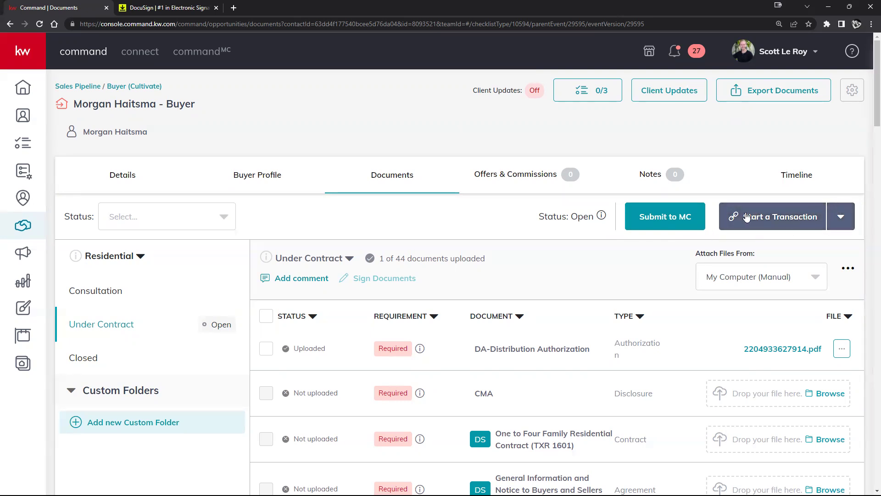
Step: Start a transaction for the buyer using the DocuSign platform
left_click(766, 48)
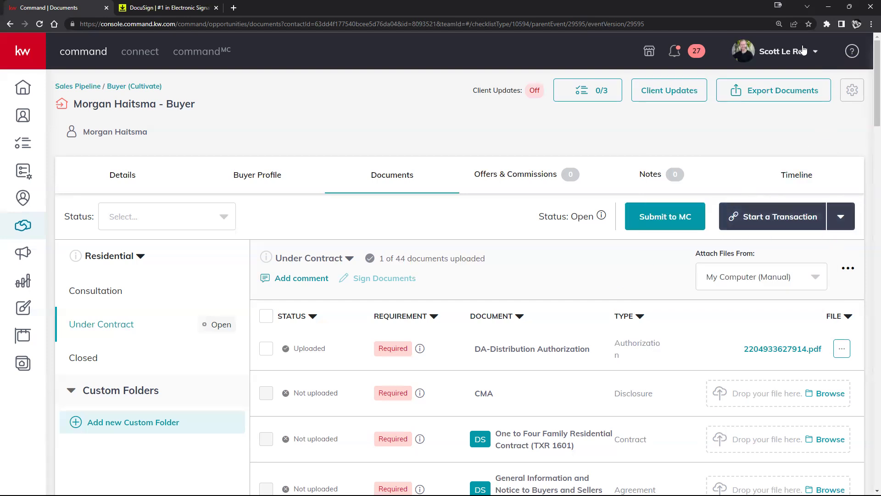
left_click(774, 55)
left_click(841, 219)
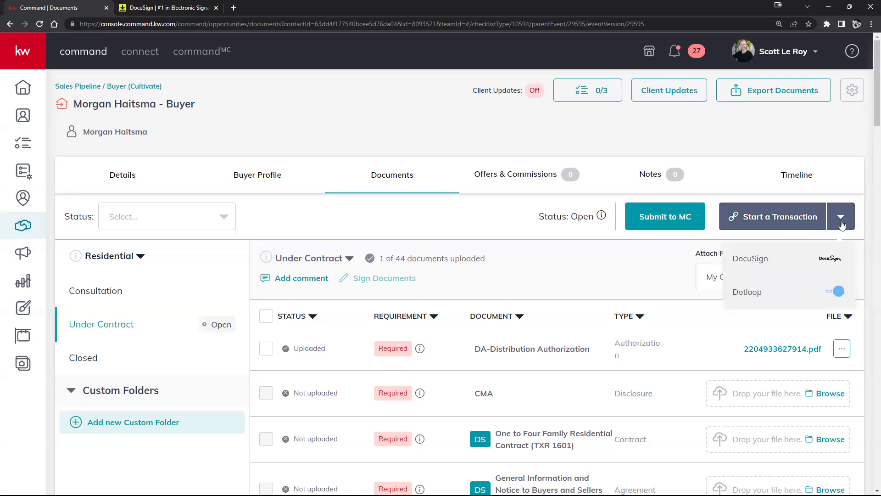
left_click(755, 264)
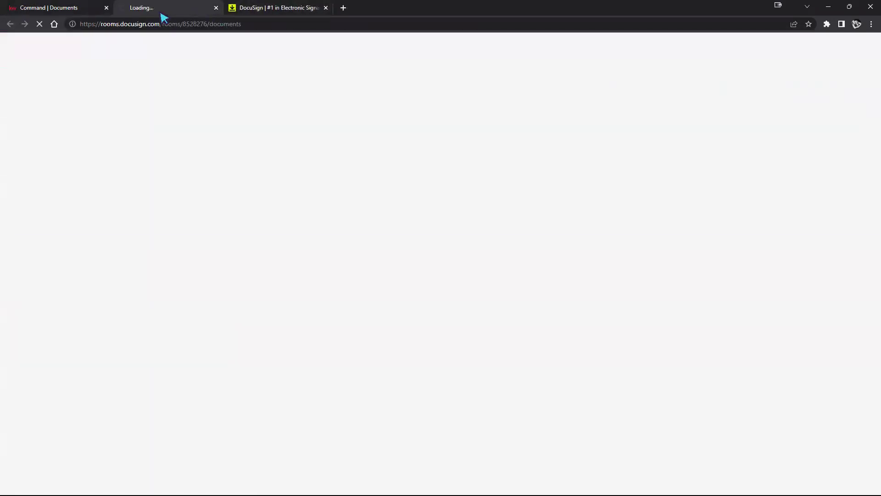
Step: Close the extra DocuSign website tab and return to the KW Command documents
left_click(325, 8)
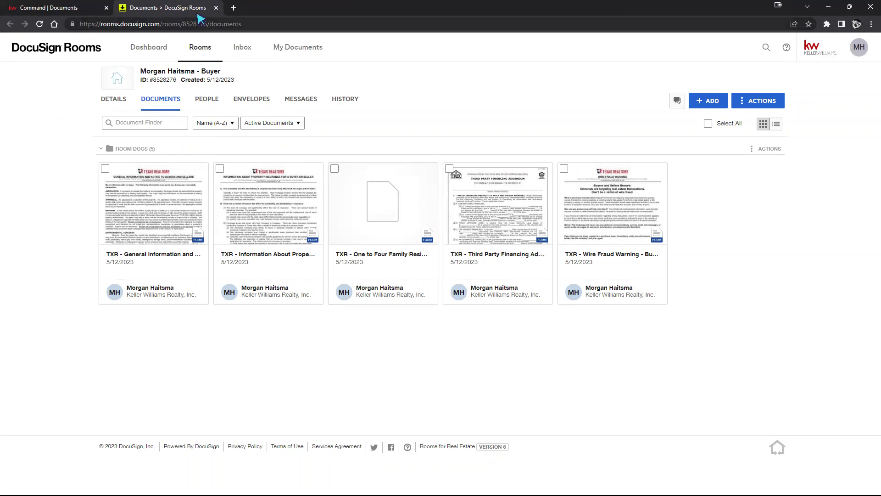
left_click(61, 7)
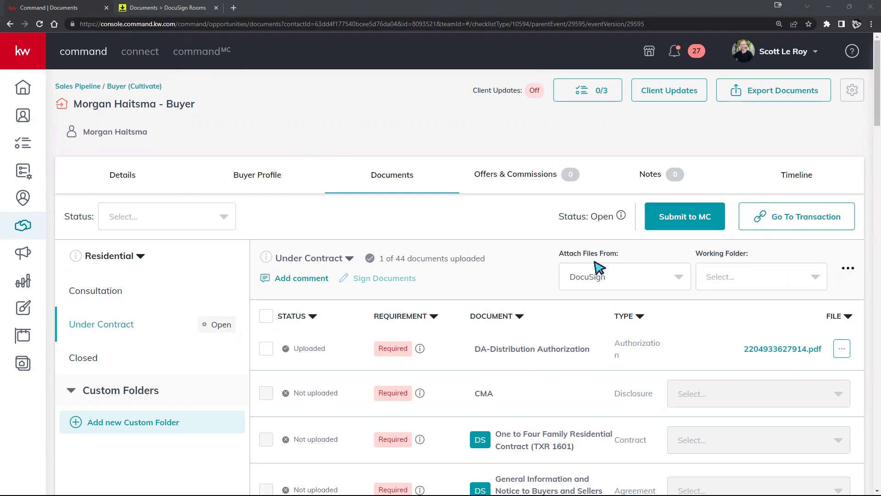
Step: Set Attach Files From to DocuSign, check the working folders, then go to the DocuSign room
left_click(659, 279)
left_click(614, 304)
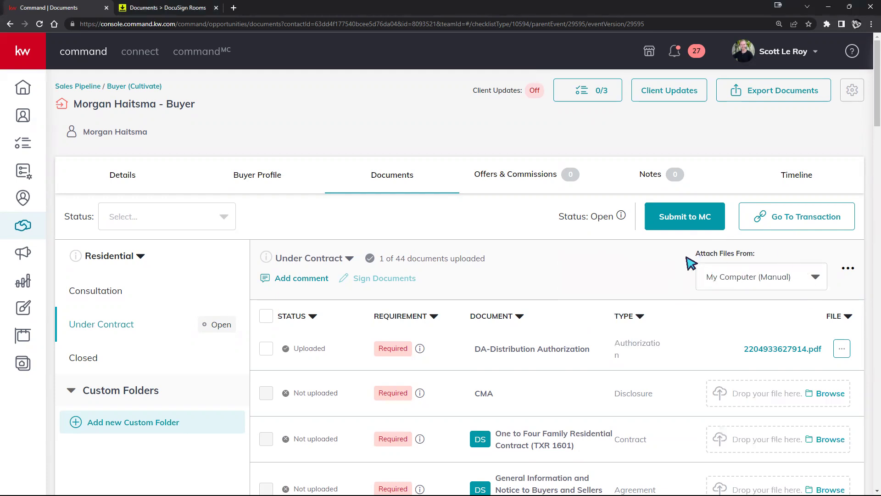
left_click(809, 286)
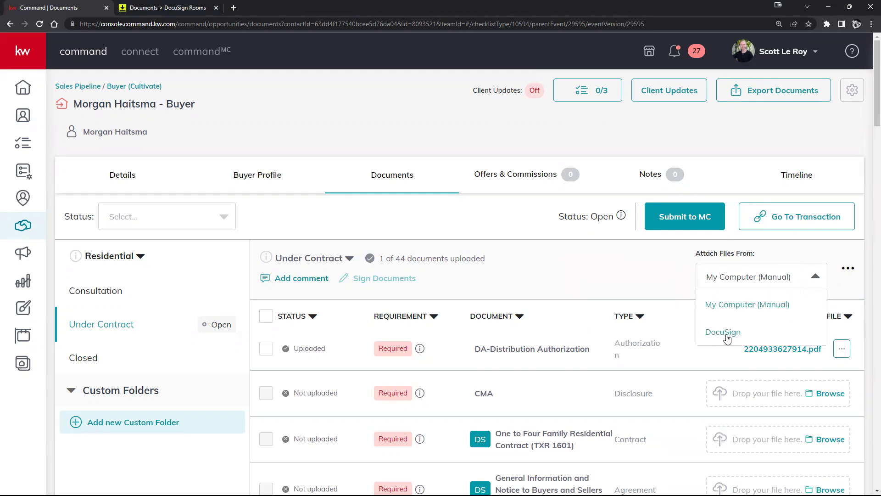
left_click(727, 333)
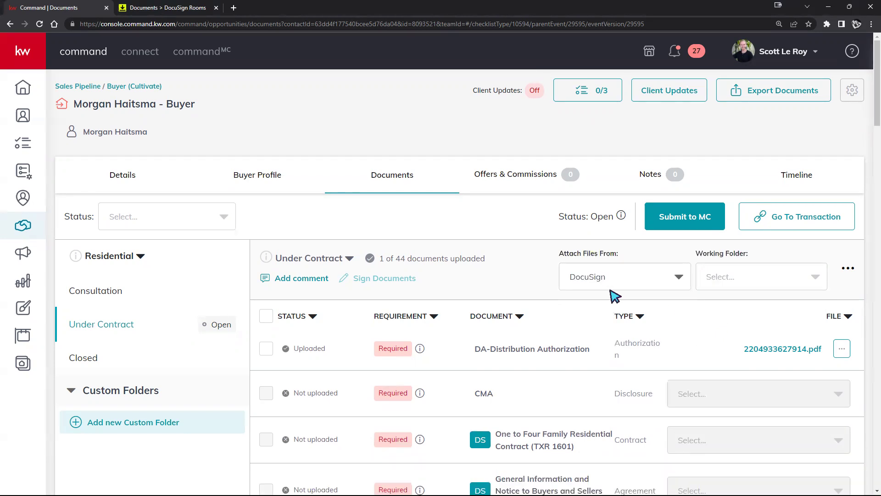
scroll(716, 346, "down", 3)
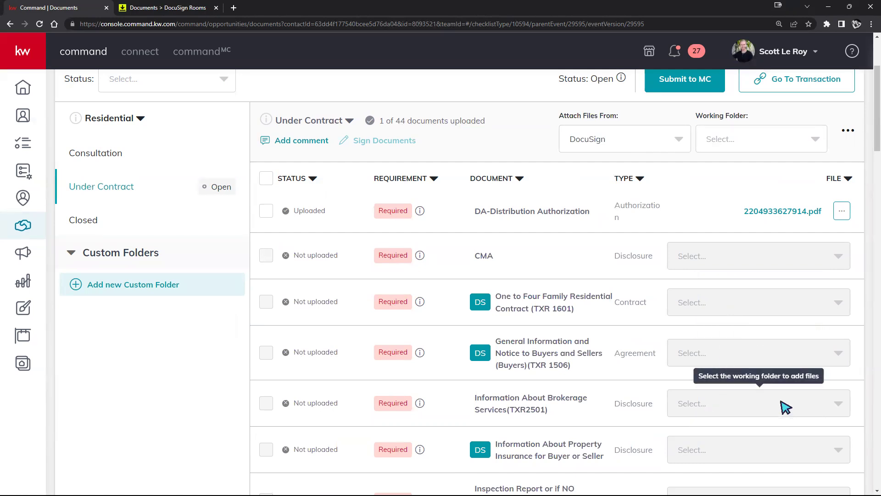
scroll(785, 406, "up", 2)
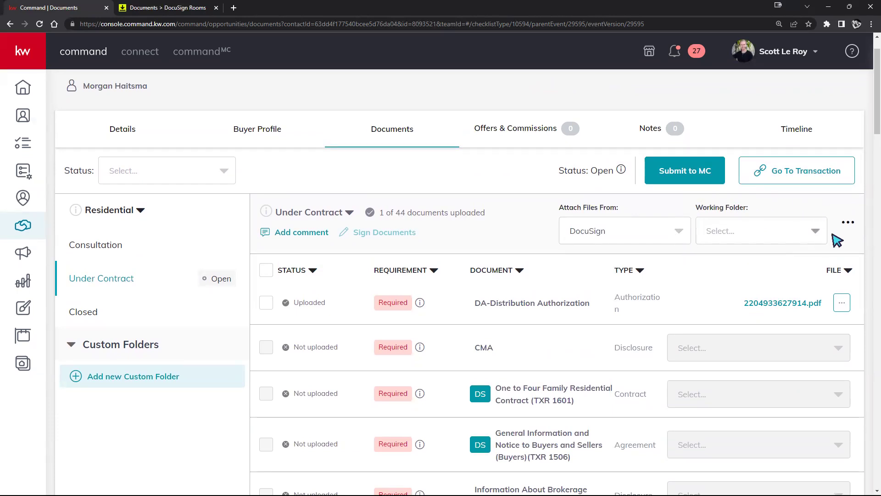
left_click(809, 236)
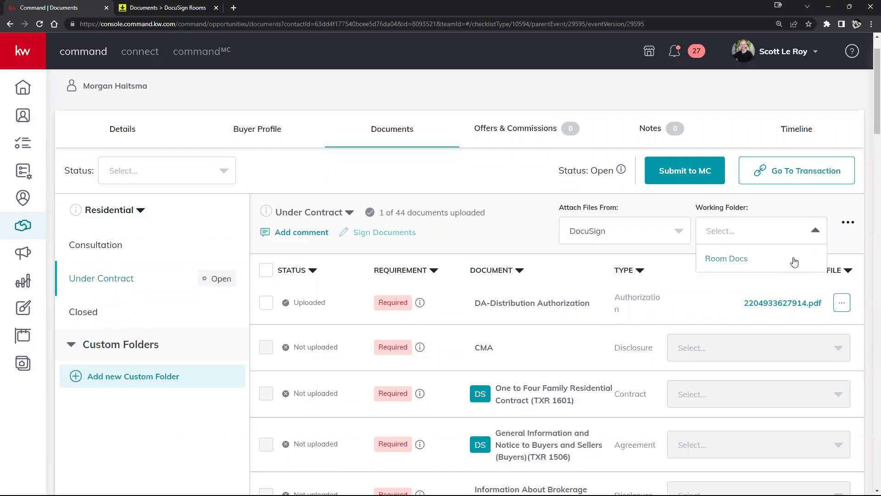
left_click(150, 8)
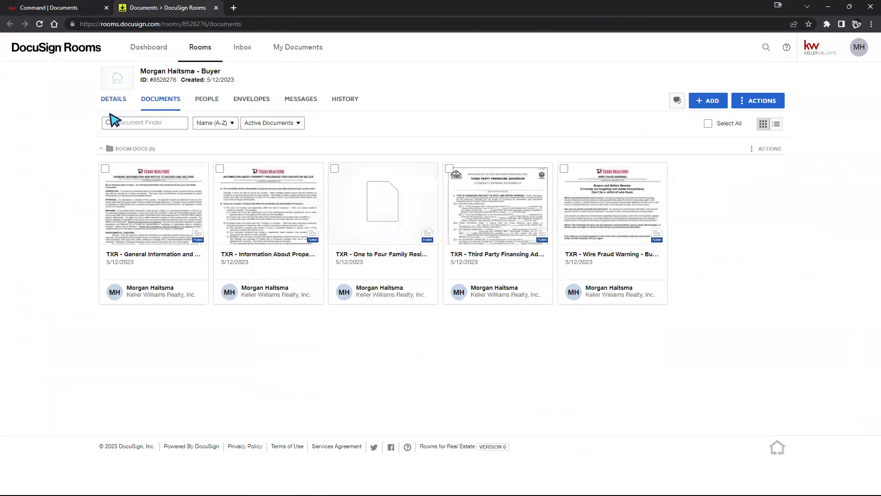
Step: Collapse the room's Room Docs folder and return to the KW Command documents
left_click(101, 149)
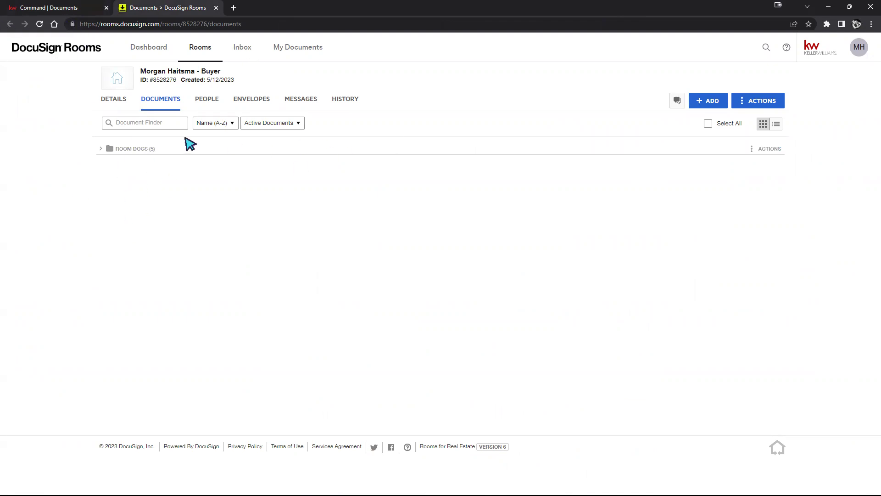
left_click(59, 7)
Step: Set Room Docs as working folder, then check file options for CMA, One to Four Family and General Information
left_click(747, 233)
left_click(728, 256)
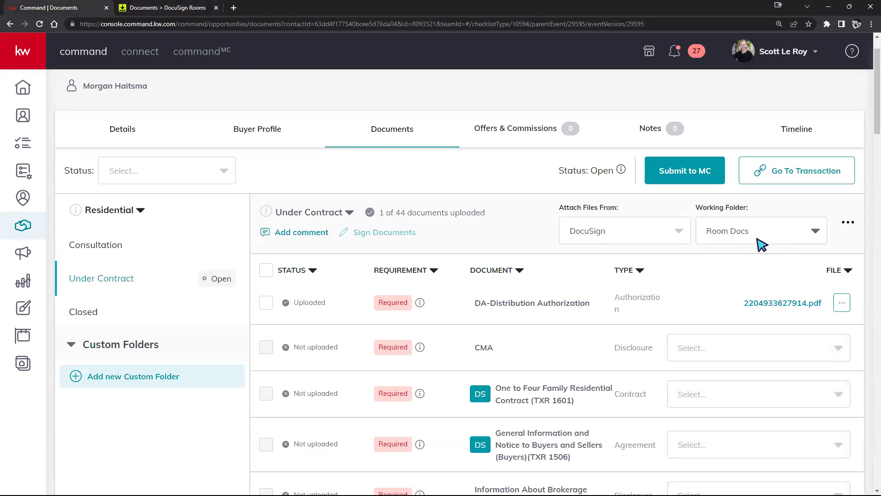
left_click(836, 348)
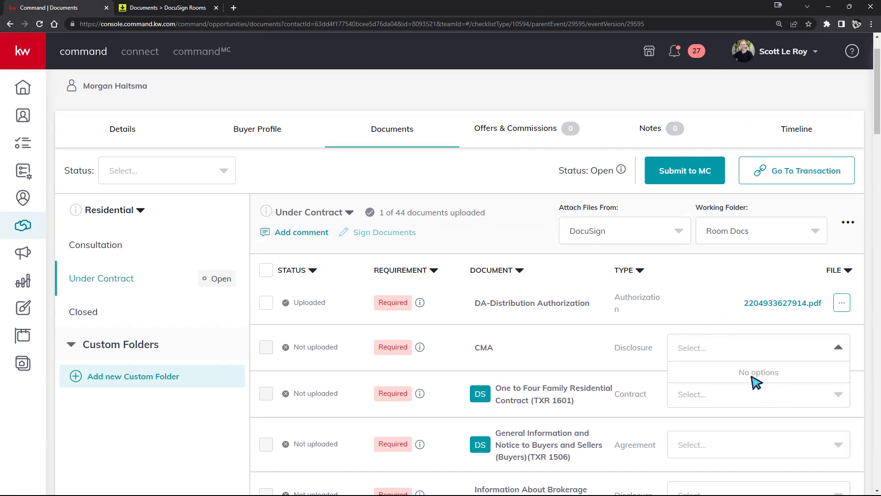
scroll(753, 380, "down", 1)
left_click(819, 354)
left_click(775, 406)
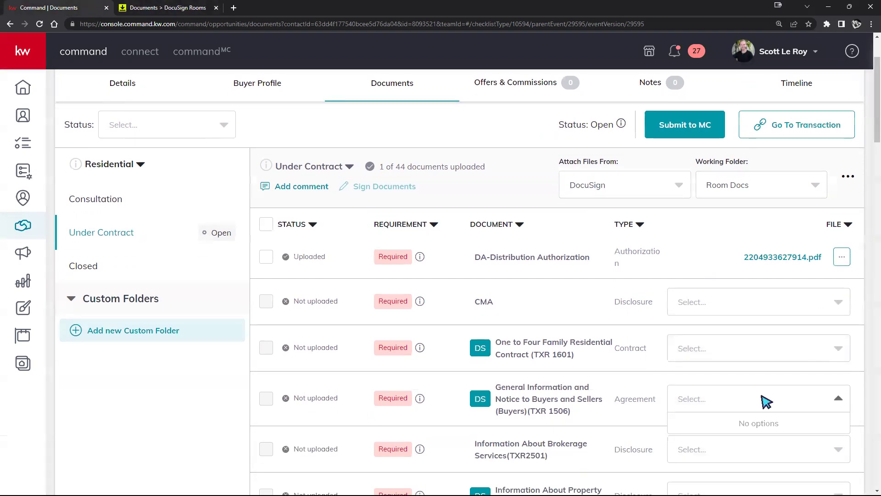
left_click(137, 6)
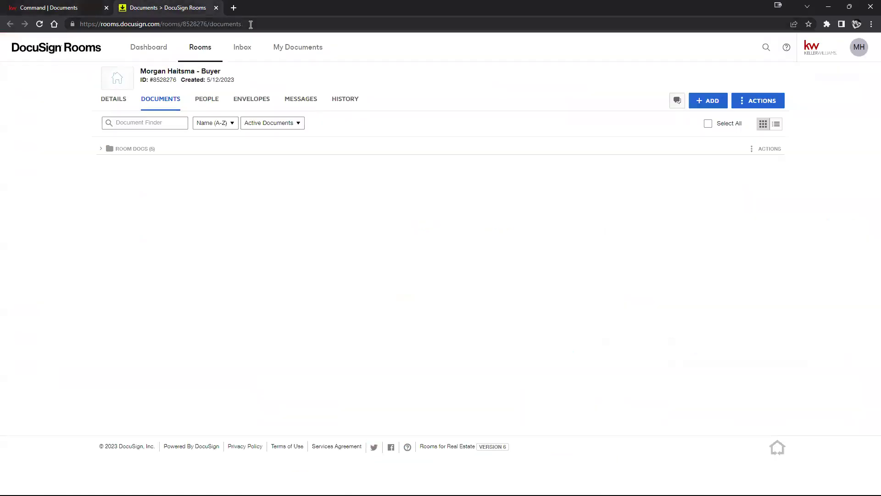
Step: Expand Room Docs, select all five TXR form cards, and permanently delete them
left_click(100, 149)
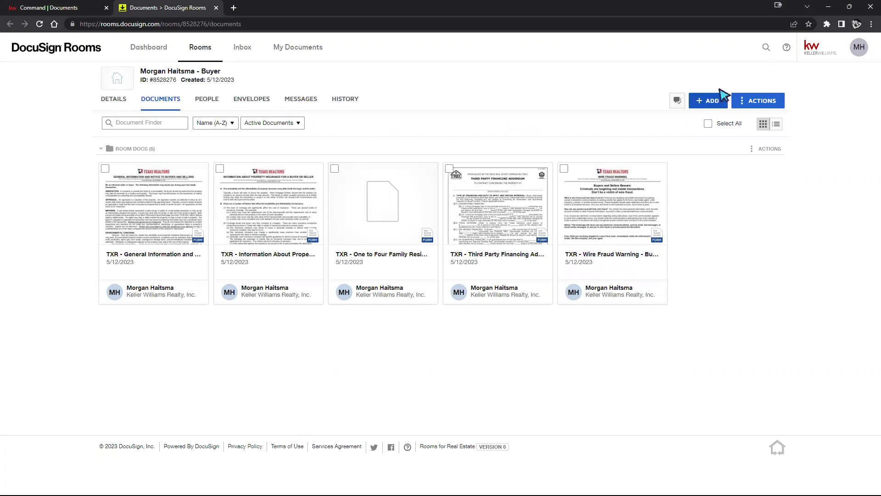
left_click(105, 169)
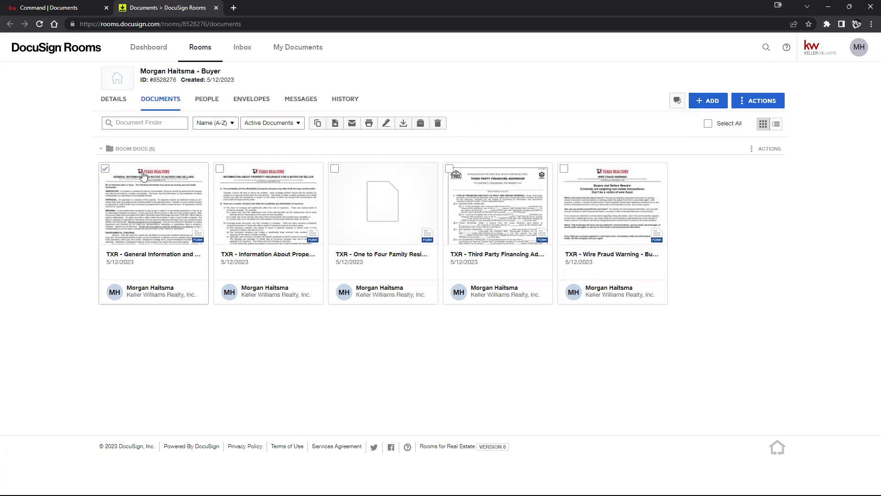
left_click(220, 169)
left_click(334, 169)
left_click(448, 169)
left_click(564, 169)
left_click(439, 123)
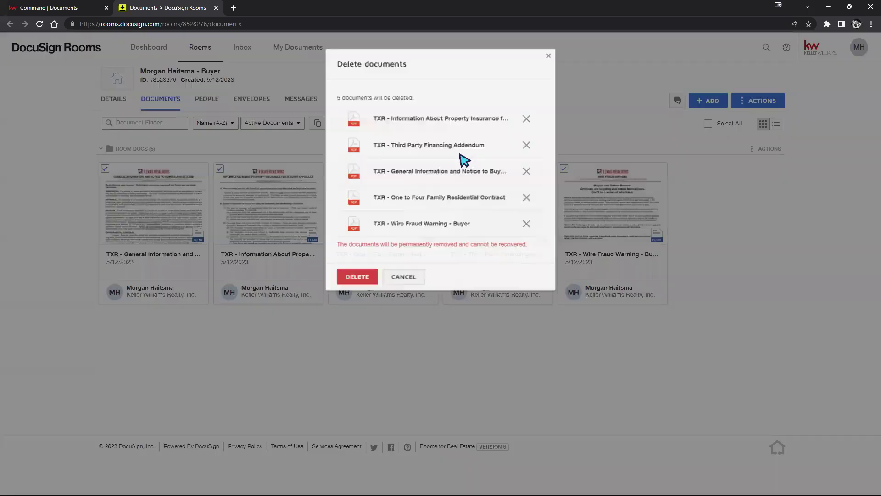
left_click(386, 274)
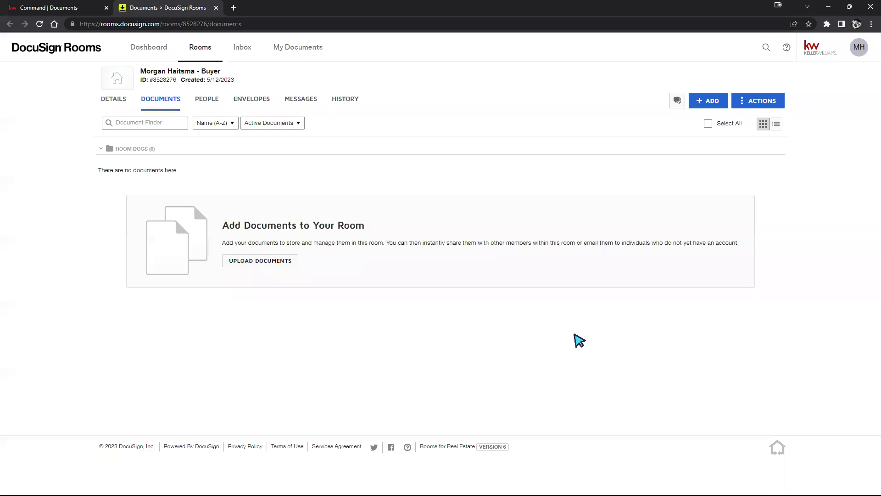
Step: Review the room's add-document sources without adding anything, briefly switching to KW Command
left_click(699, 103)
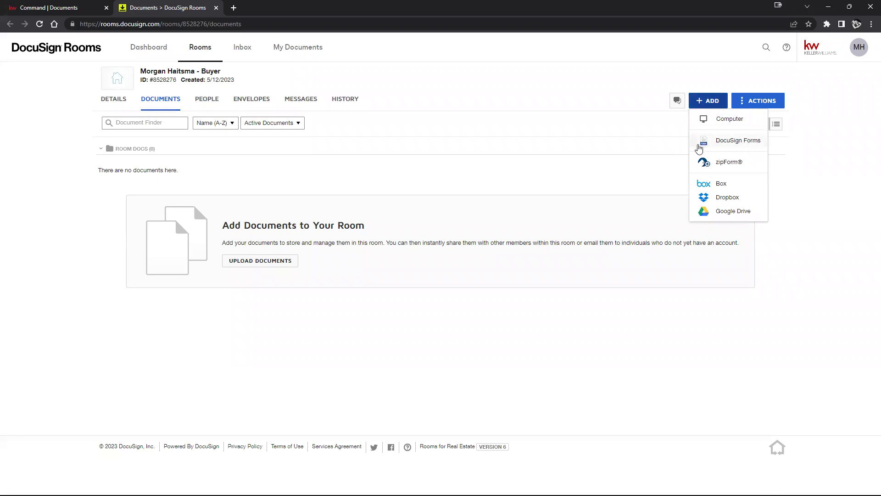
left_click(609, 177)
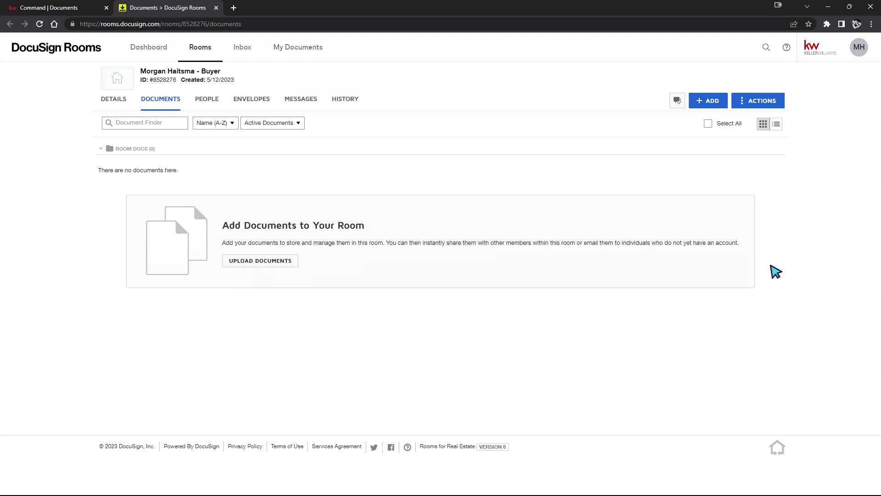
left_click(78, 9)
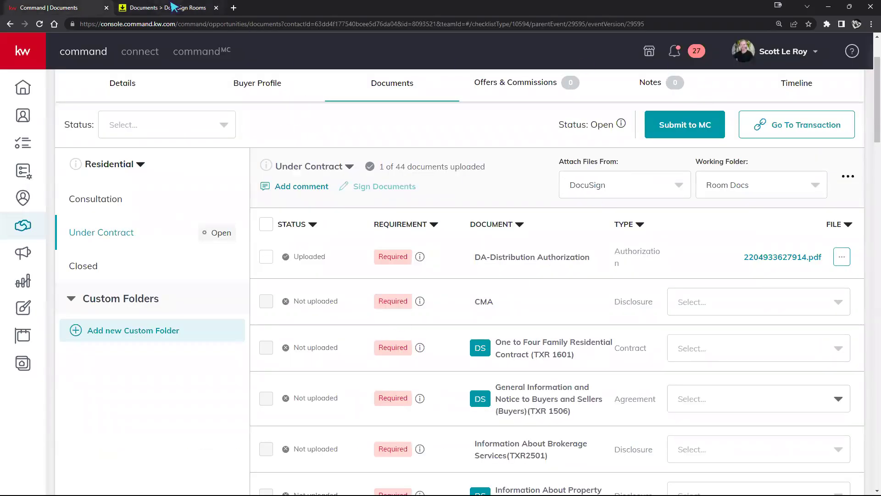
left_click(174, 8)
Step: Recheck the document sources, then scroll KW Command's checklist up to the transaction header
left_click(713, 104)
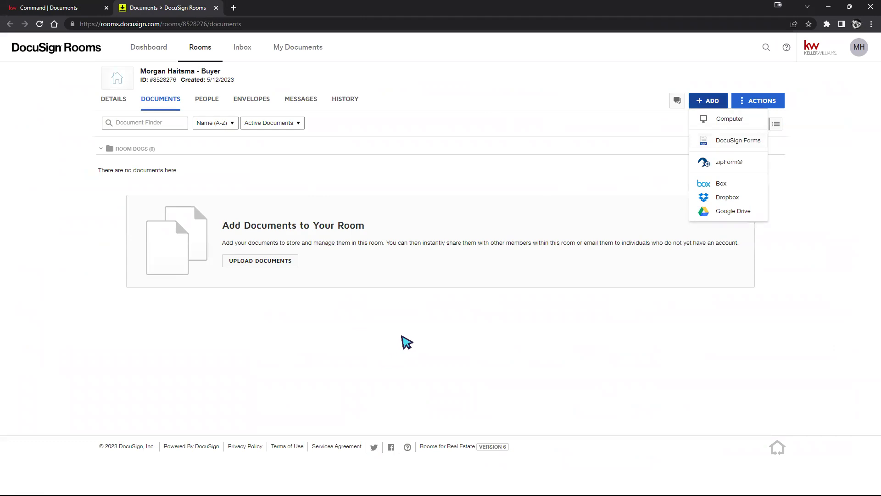
left_click(439, 330)
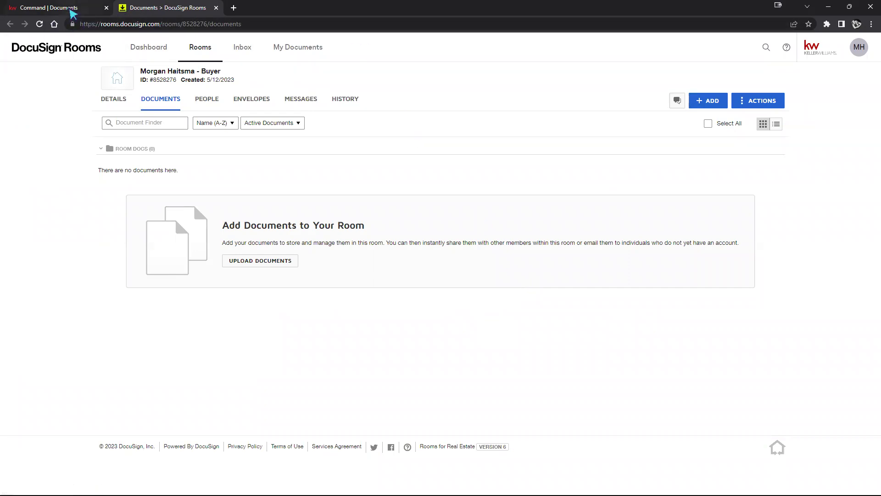
left_click(69, 8)
scroll(749, 143, "up", 2)
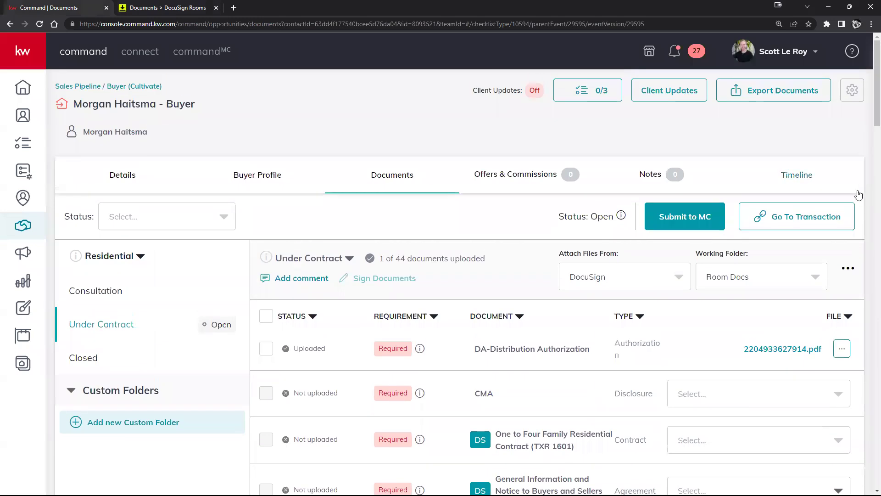
Step: Open the linked buyer room via Go To Transaction and bring up the MH account menu
left_click(807, 220)
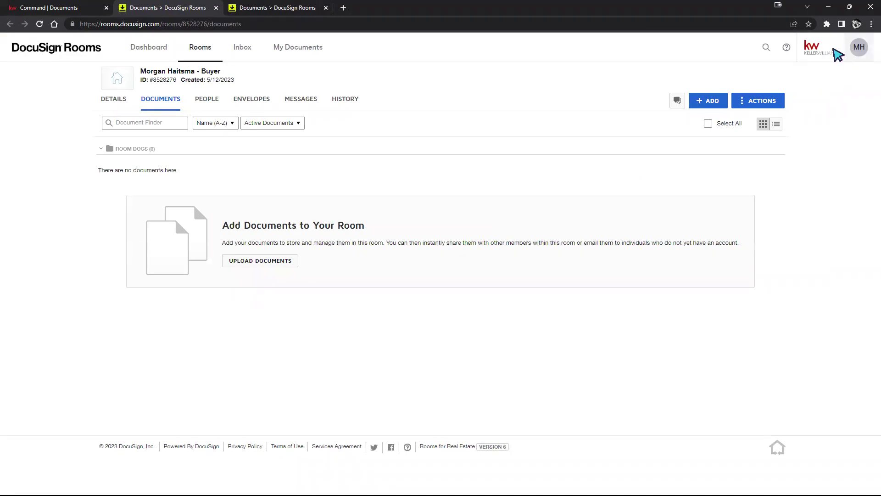
left_click(856, 53)
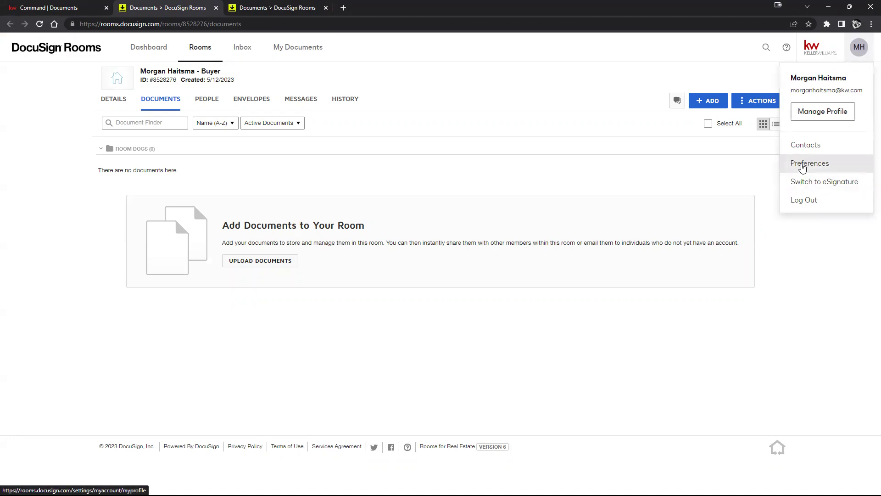
Step: Open account Preferences, zoom the browser to 125%, and go to the Integrations section
left_click(802, 164)
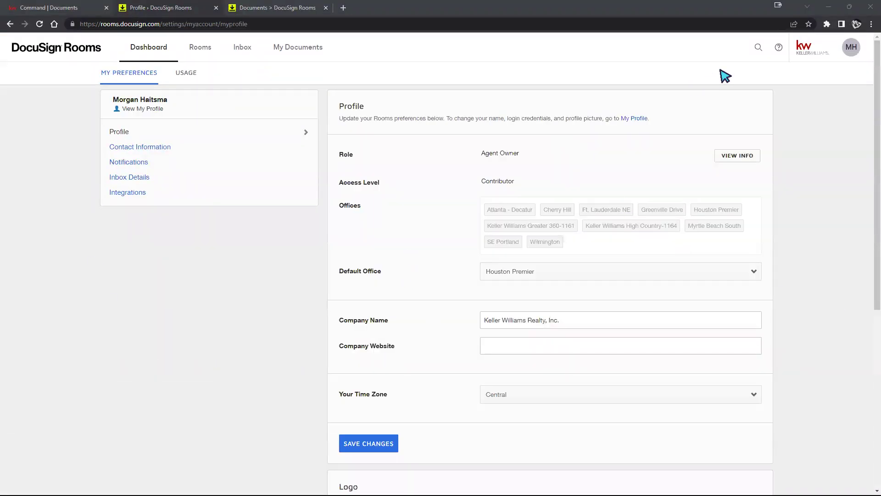
left_click(871, 26)
left_click(844, 111)
left_click(843, 111)
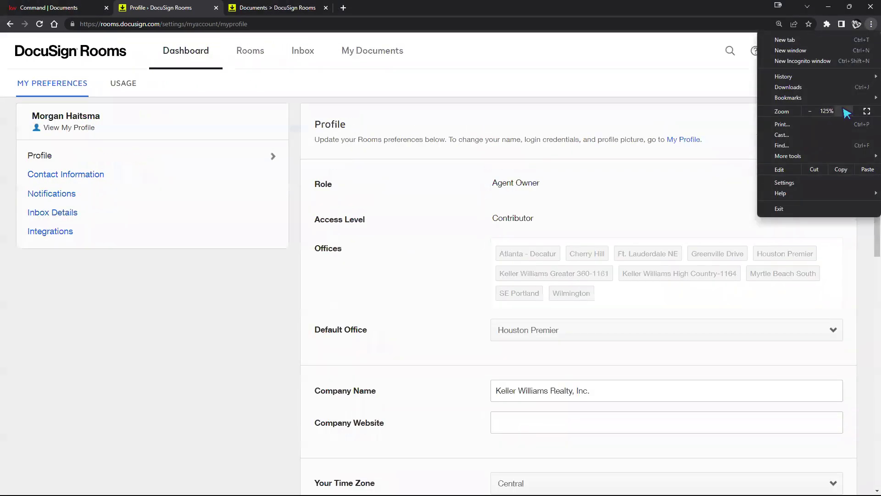
left_click(204, 335)
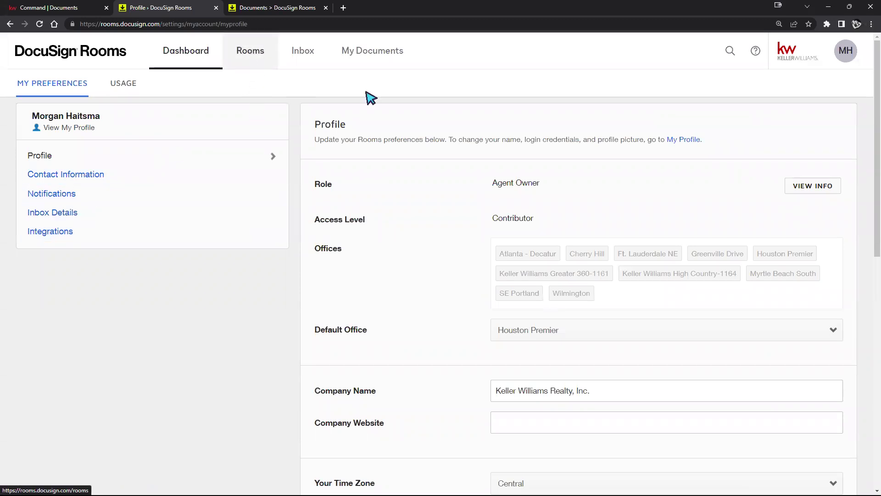
left_click(859, 51)
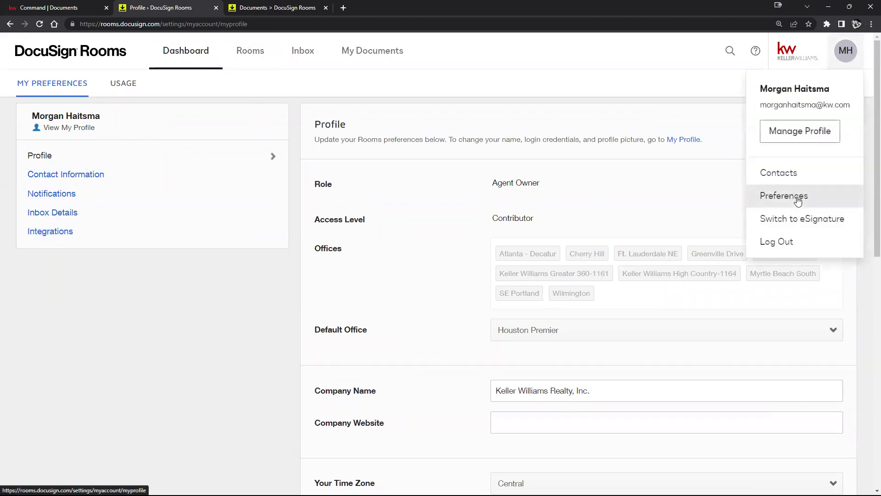
left_click(68, 242)
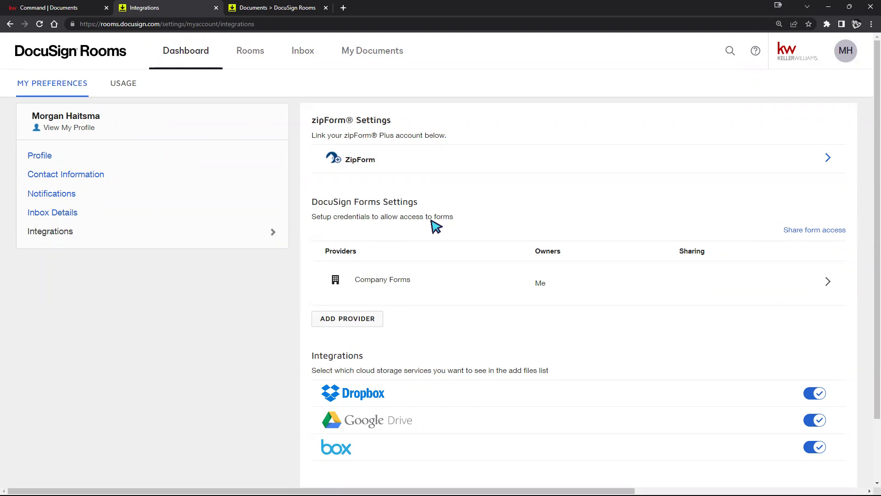
Step: Open the forms provider chooser, note its skip-validation option, close it, then reopen it
left_click(331, 320)
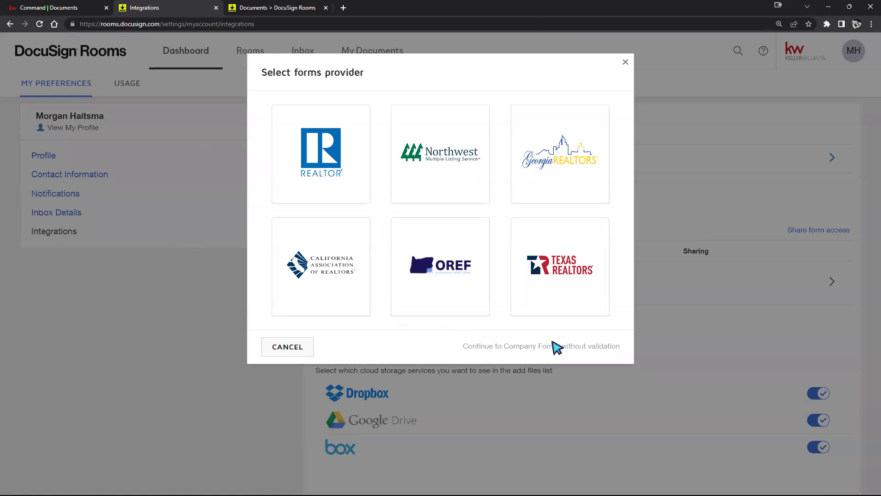
left_click_drag(462, 346, 616, 346)
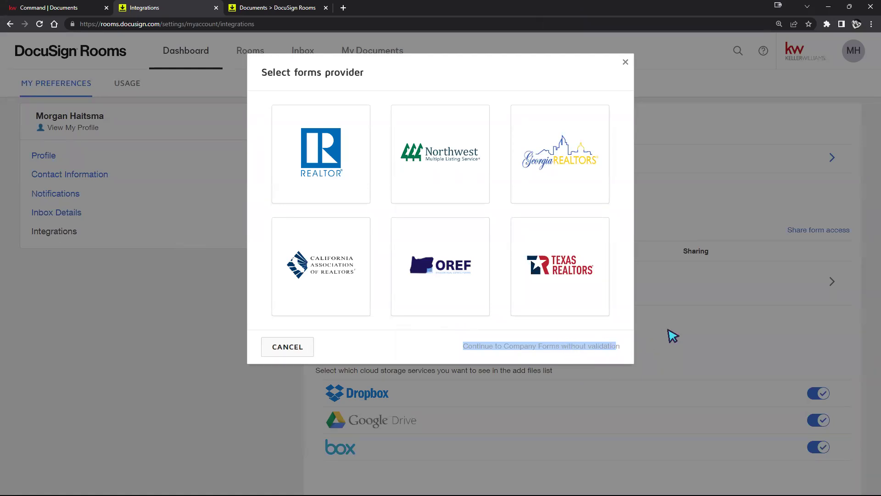
left_click(670, 335)
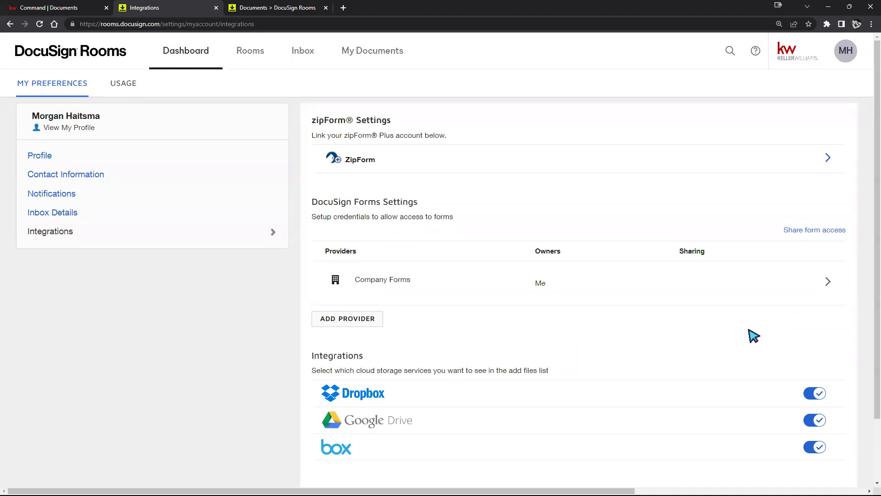
left_click(328, 320)
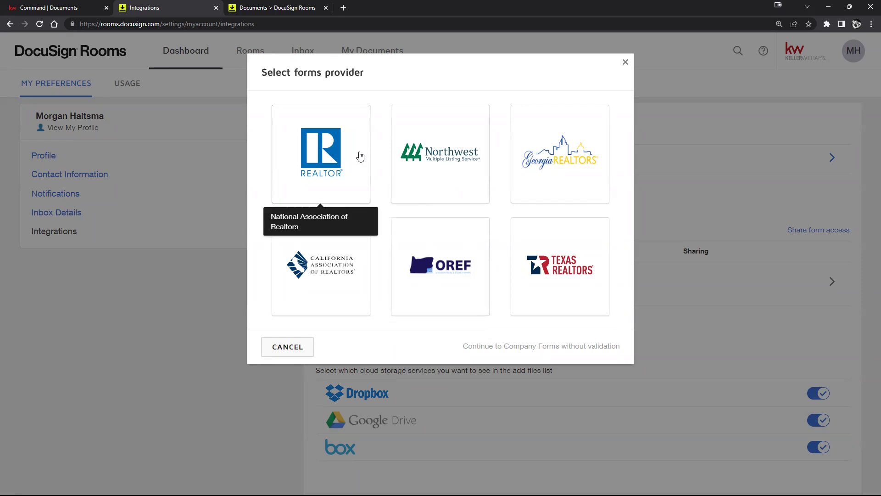
Step: Pick the REALTOR provider with Montana Association of Realtors, attempt validation, then cancel
left_click(321, 152)
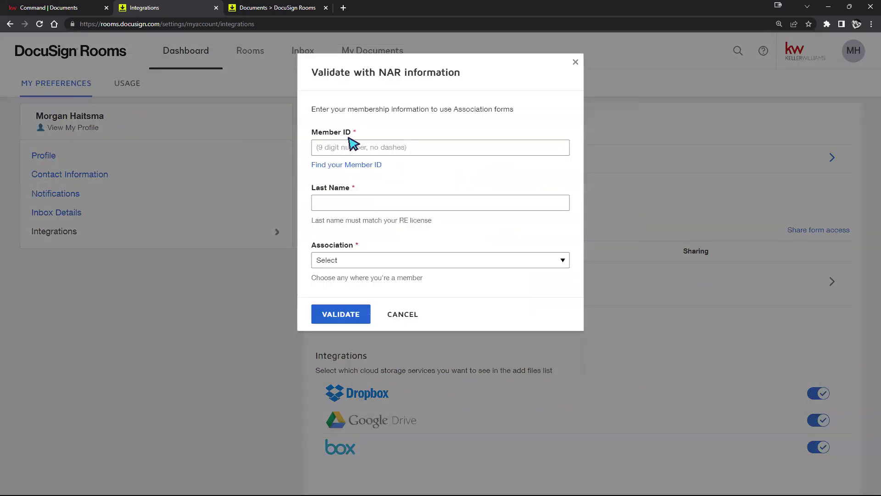
left_click_drag(334, 137, 387, 140)
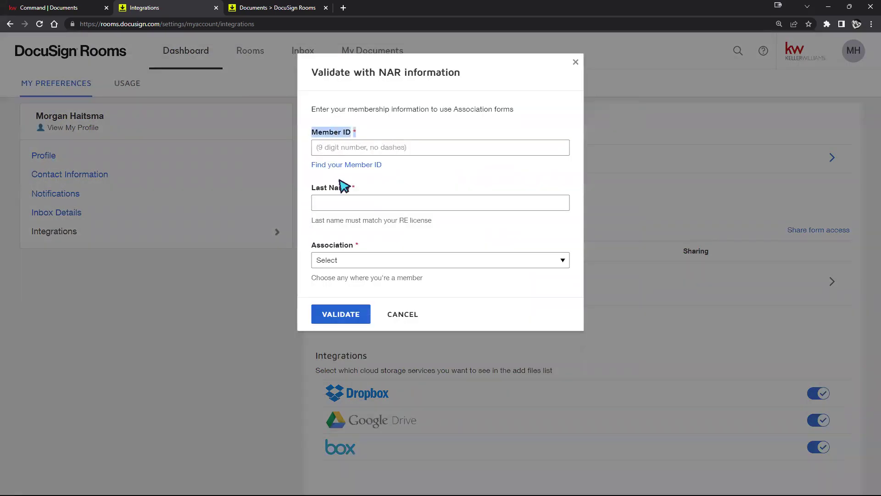
left_click(568, 260)
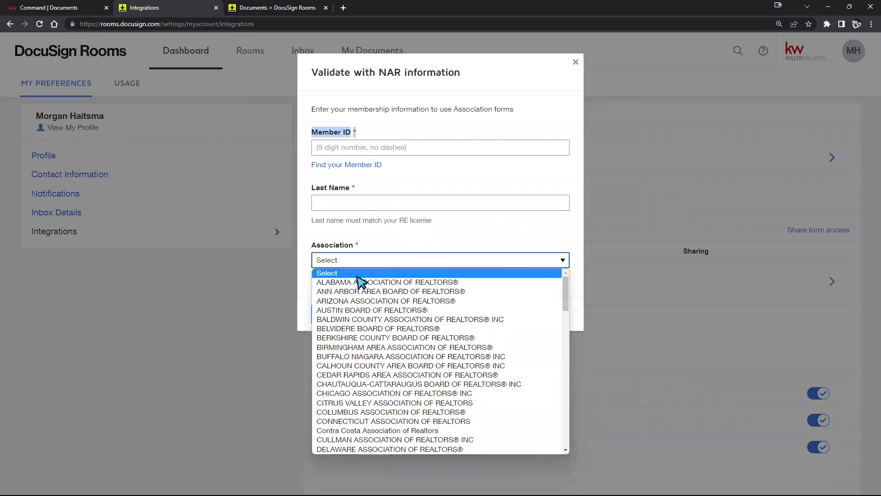
scroll(367, 321, "down", 2)
scroll(372, 337, "down", 10)
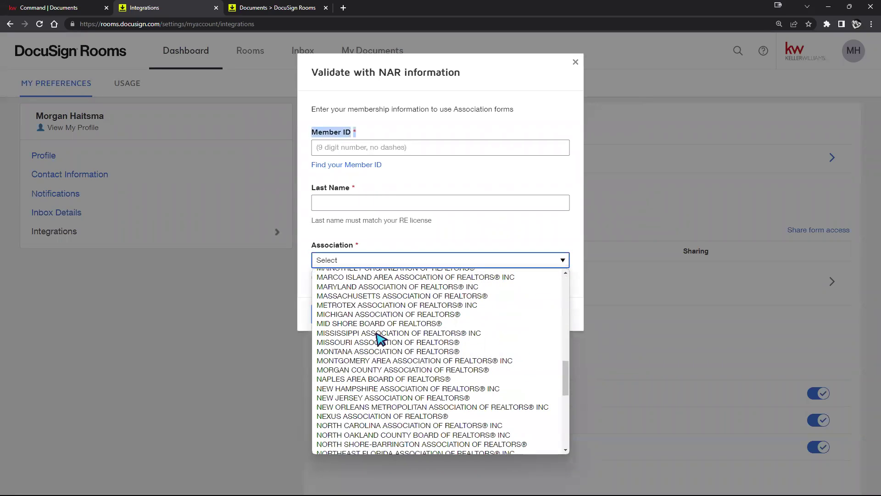
left_click(376, 352)
left_click(544, 308)
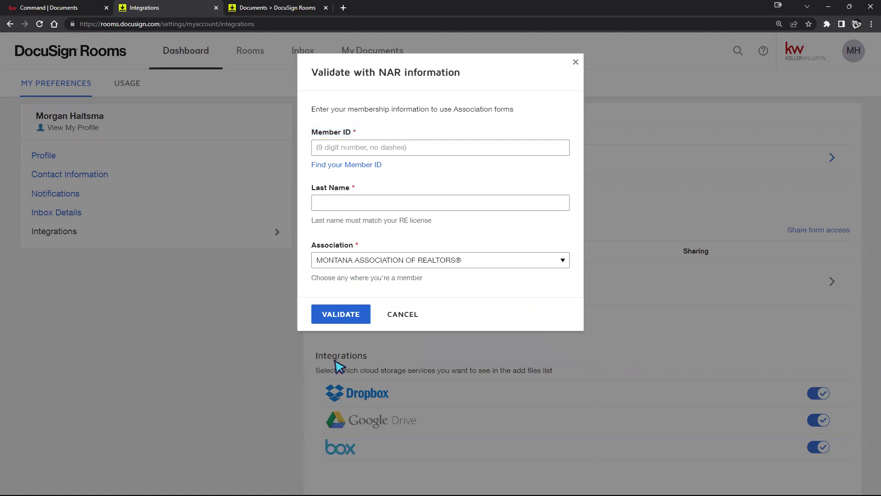
left_click(337, 319)
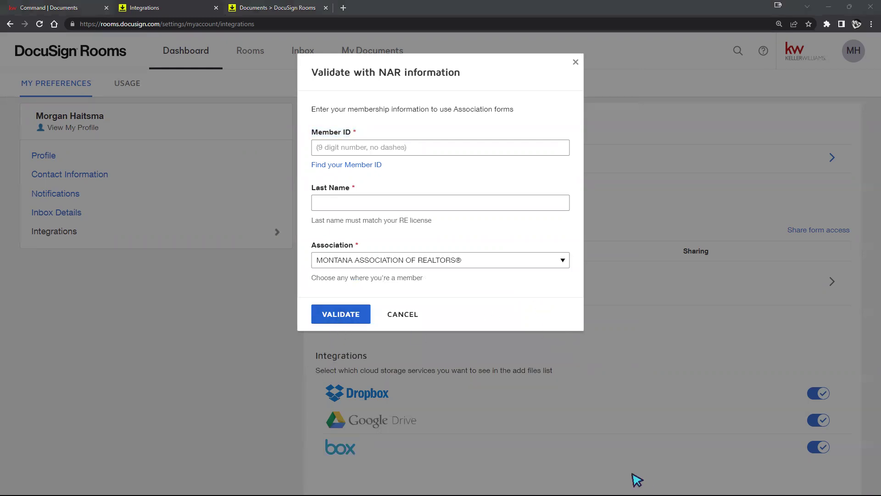
left_click(393, 315)
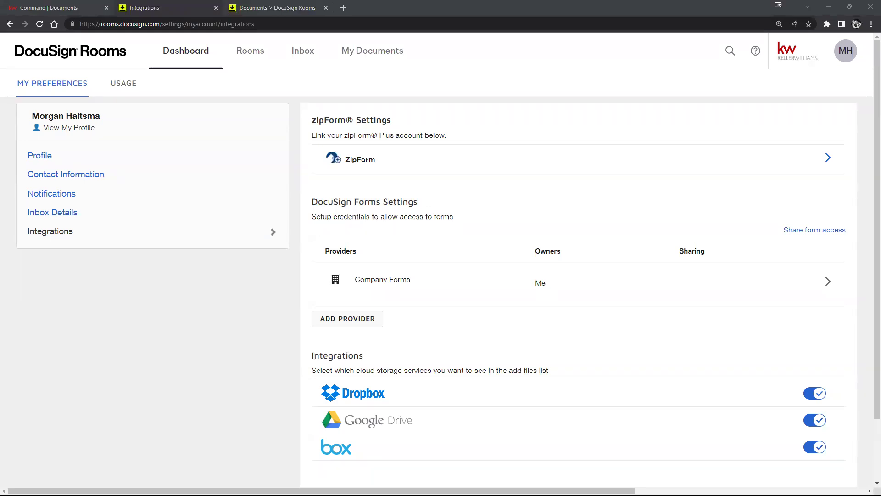
Step: Open and cancel the zipForm account link settings, then open the buyer room from the Rooms list
left_click_drag(310, 118, 687, 165)
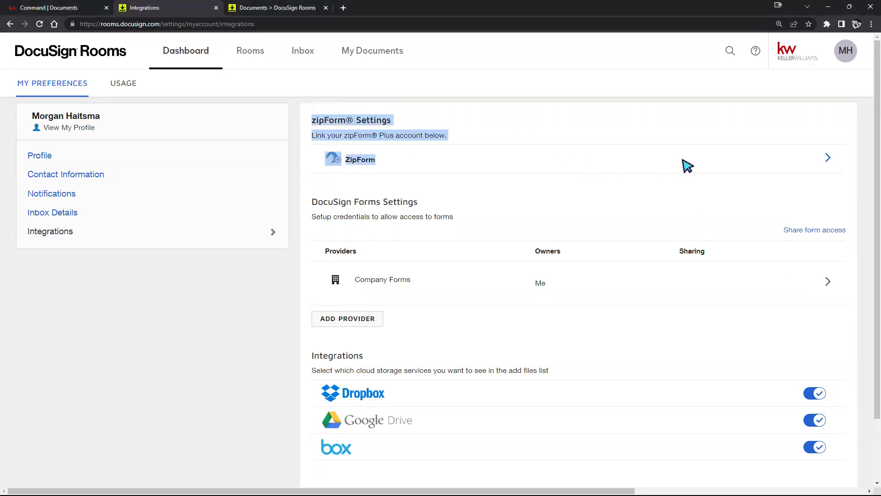
left_click(620, 190)
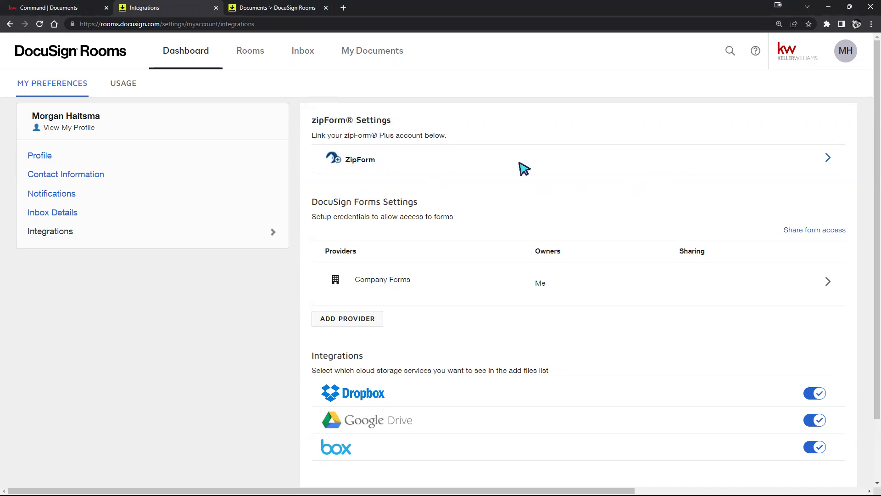
left_click(827, 160)
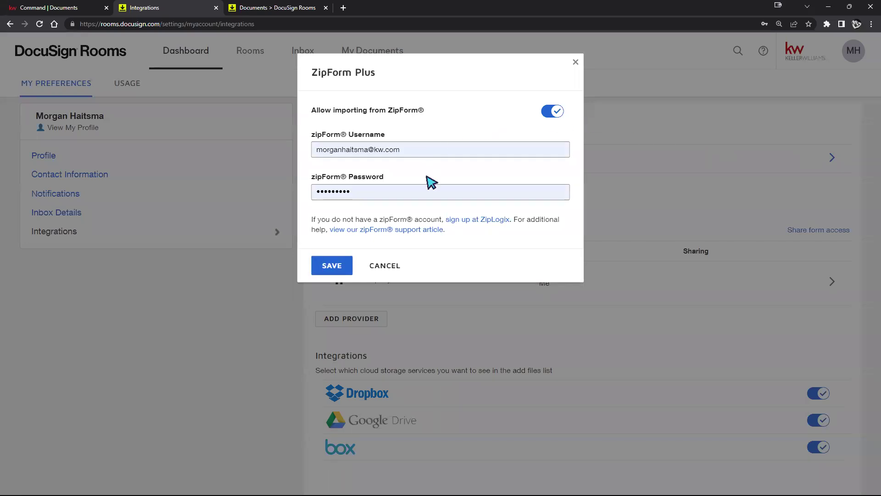
left_click(391, 269)
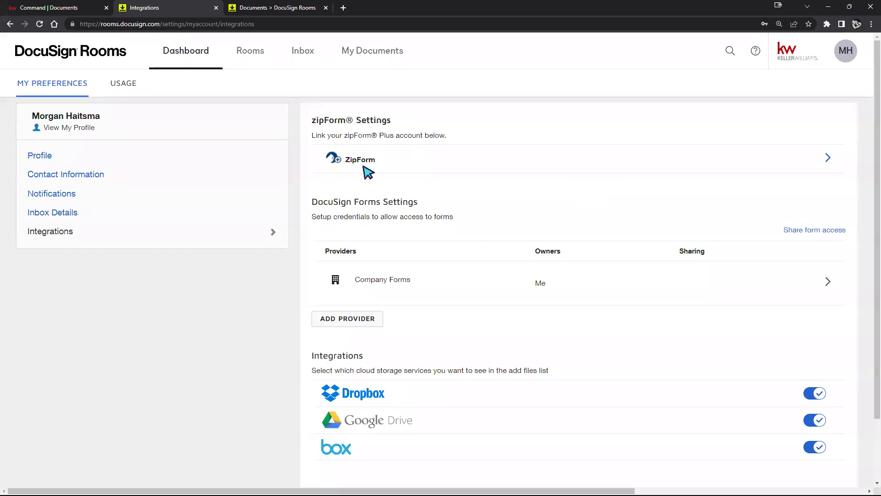
left_click(248, 52)
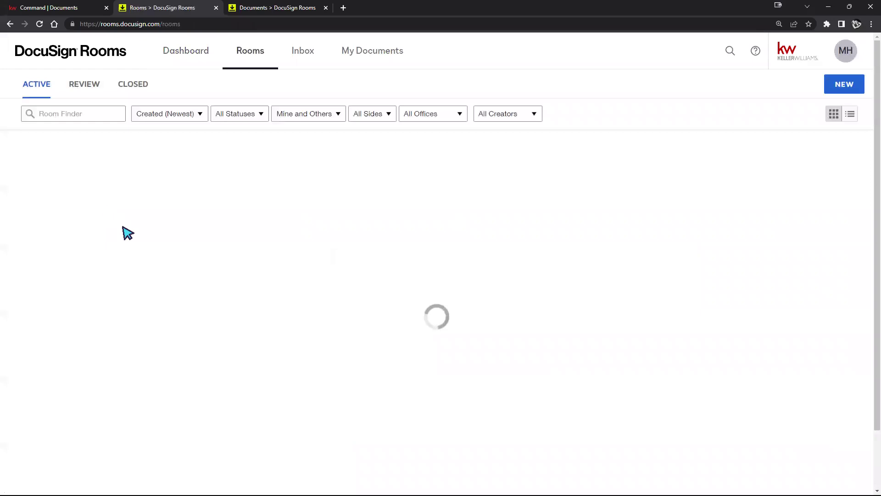
left_click(117, 210)
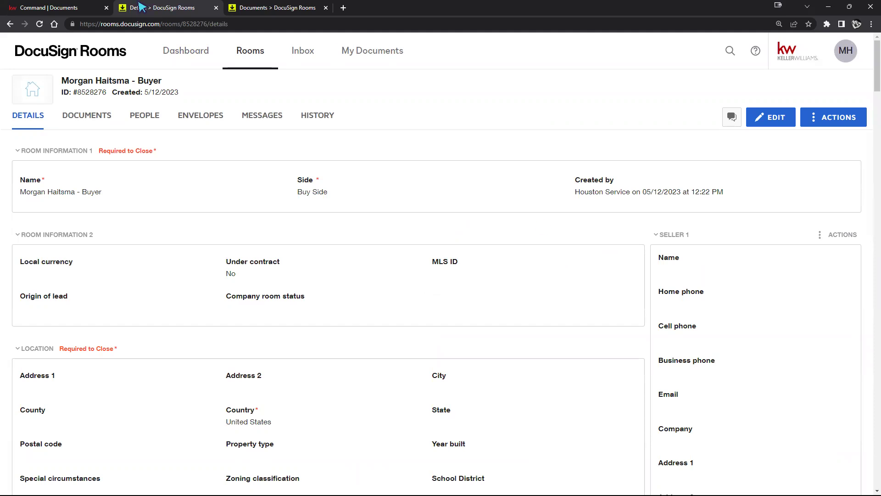
Step: Check KW Command's CMA file dropdown for room files, then open the buyer room's Documents tab
left_click(48, 8)
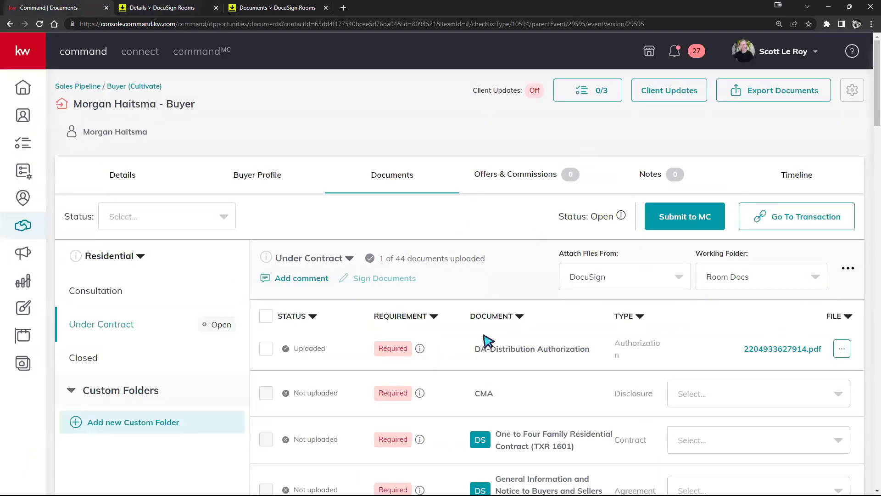
left_click(771, 391)
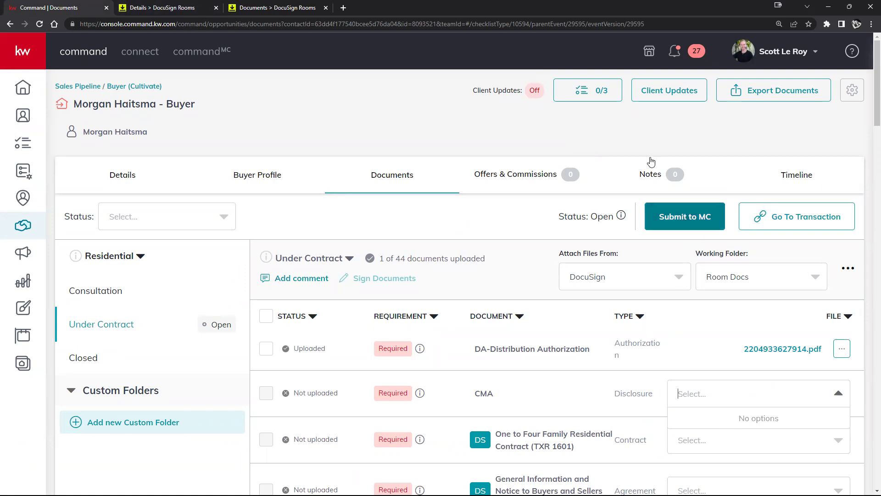
left_click(159, 6)
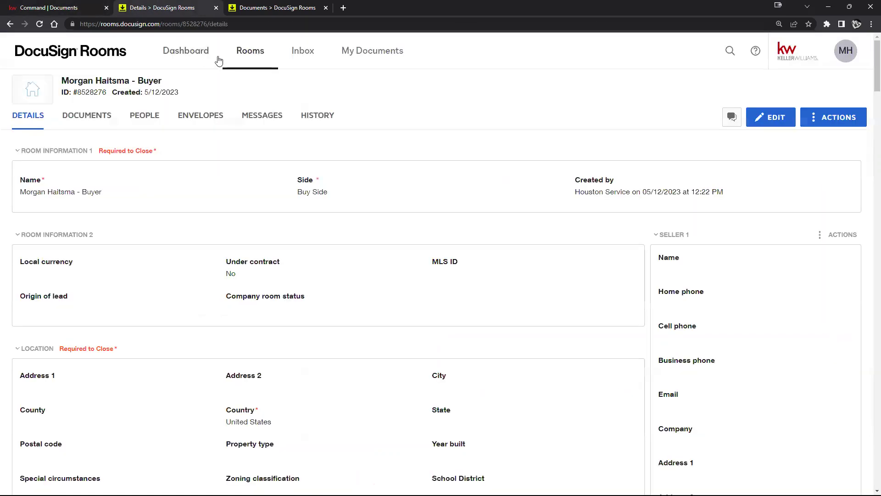
left_click(94, 114)
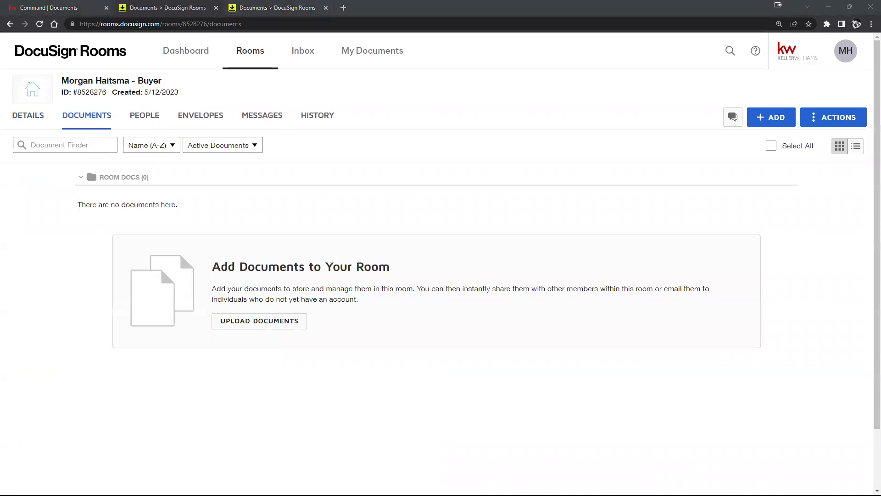
Step: From DocuSign Forms, tick the Bright MLS Auction-Ground Rent-Land Lease Addendum and Farm Profile Sheet and add both
left_click(761, 118)
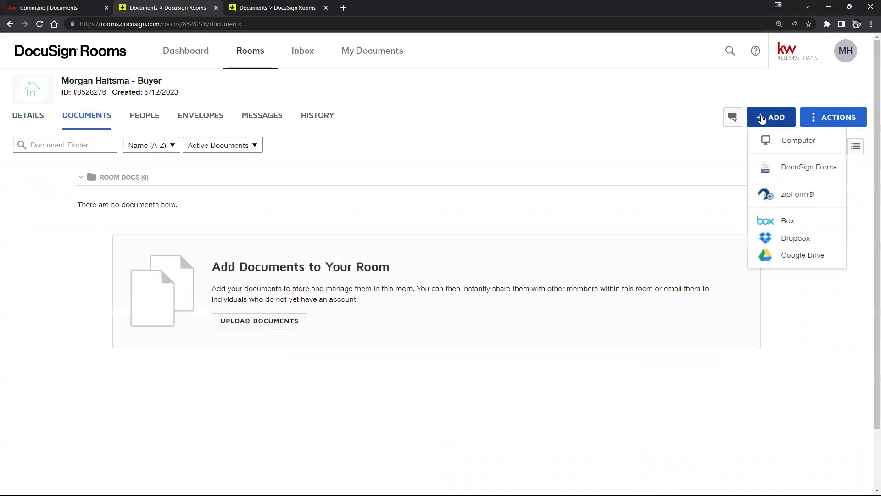
left_click(804, 169)
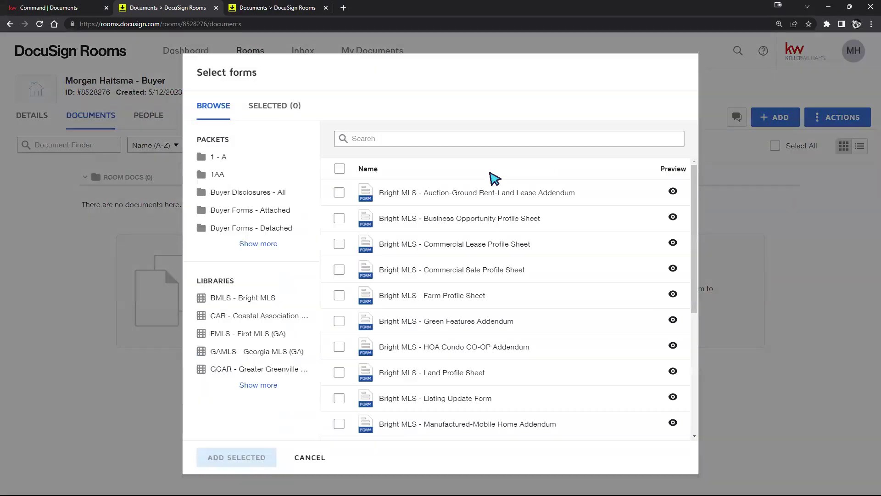
left_click(339, 192)
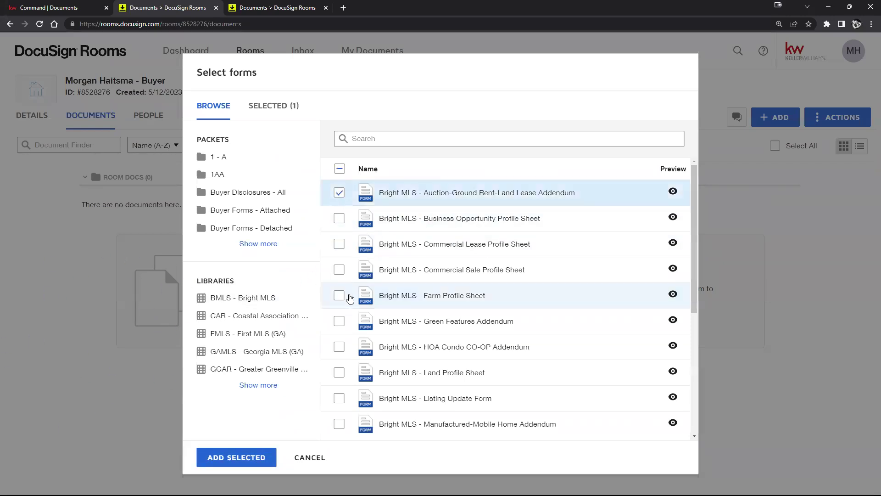
left_click(339, 296)
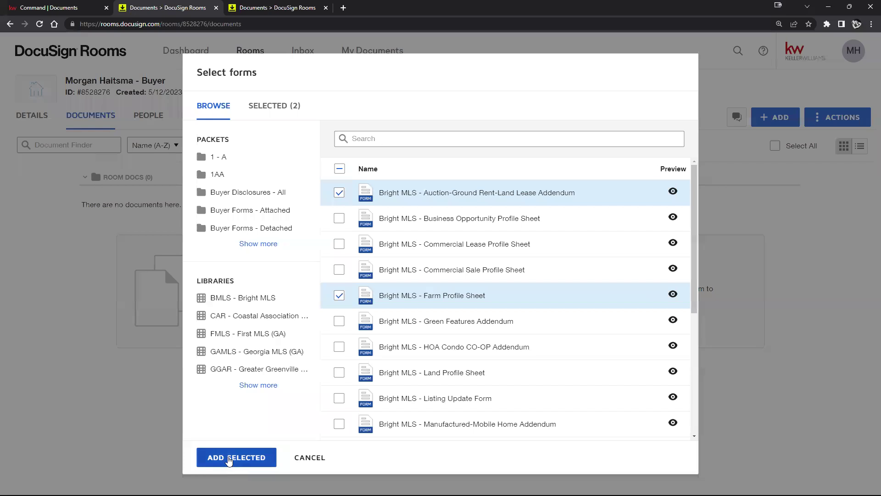
left_click(228, 457)
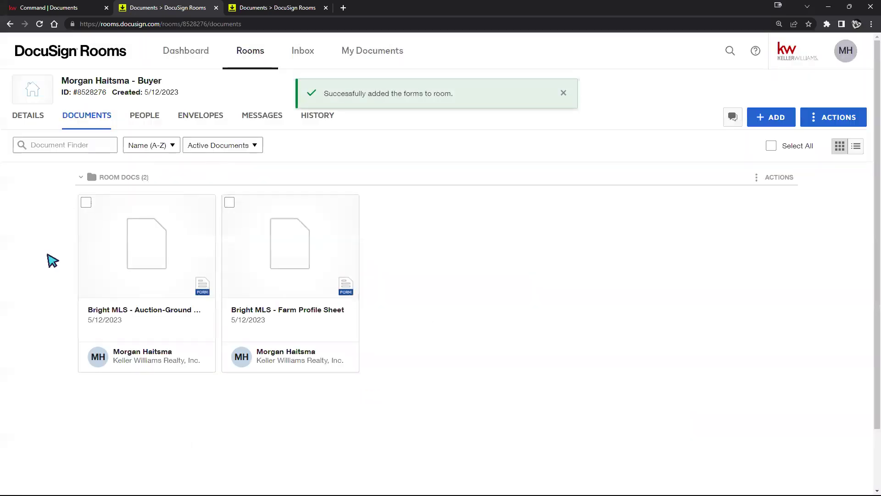
left_click(778, 117)
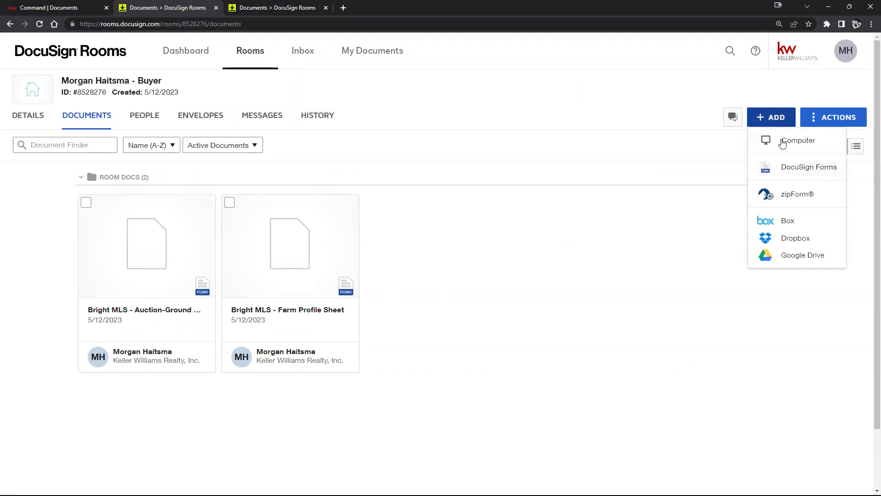
Step: In DocuSign Forms, expand the form packets and select KW 402 - Inspection Hold Harmless
left_click(787, 168)
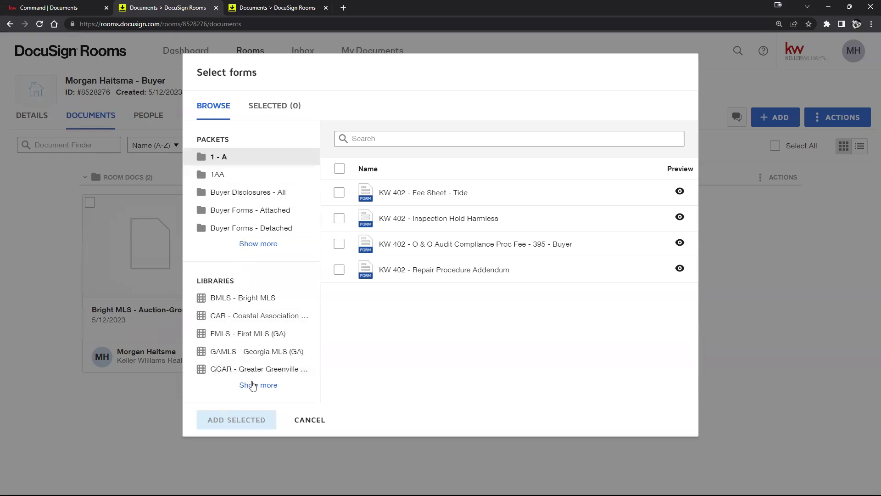
left_click(252, 385)
scroll(261, 301, "down", 4)
scroll(261, 302, "up", 3)
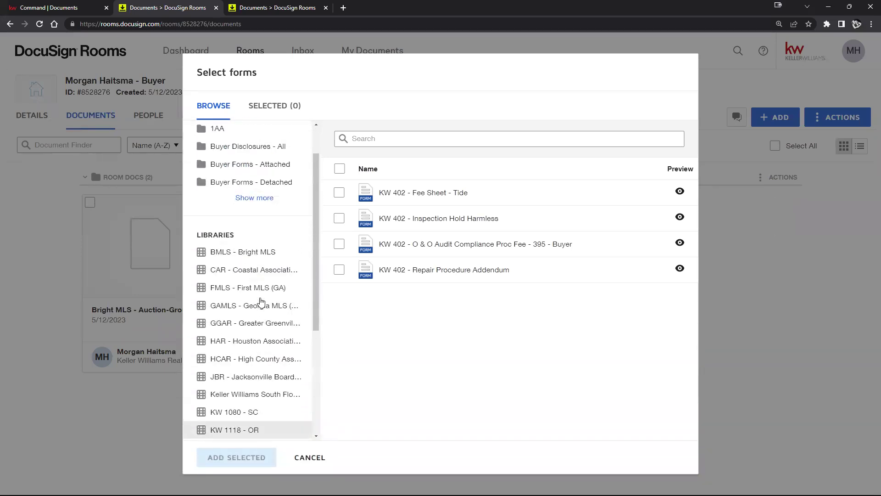
scroll(261, 302, "down", 4)
scroll(254, 259, "up", 5)
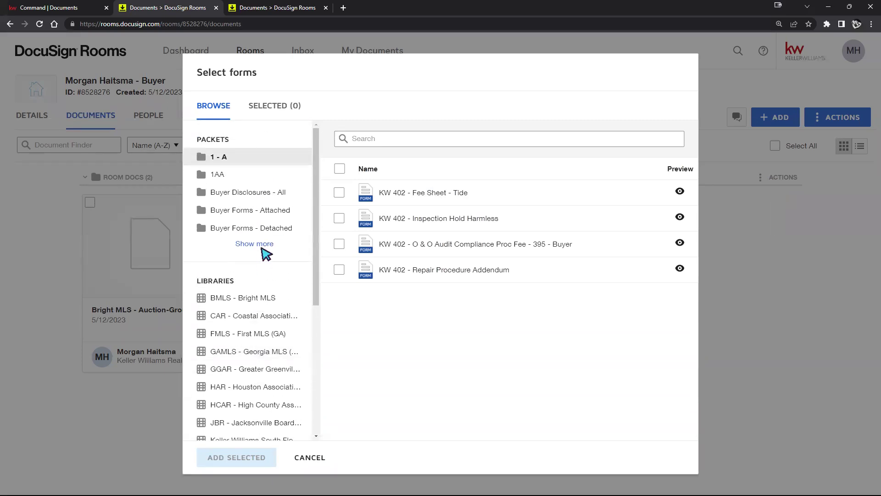
left_click(264, 244)
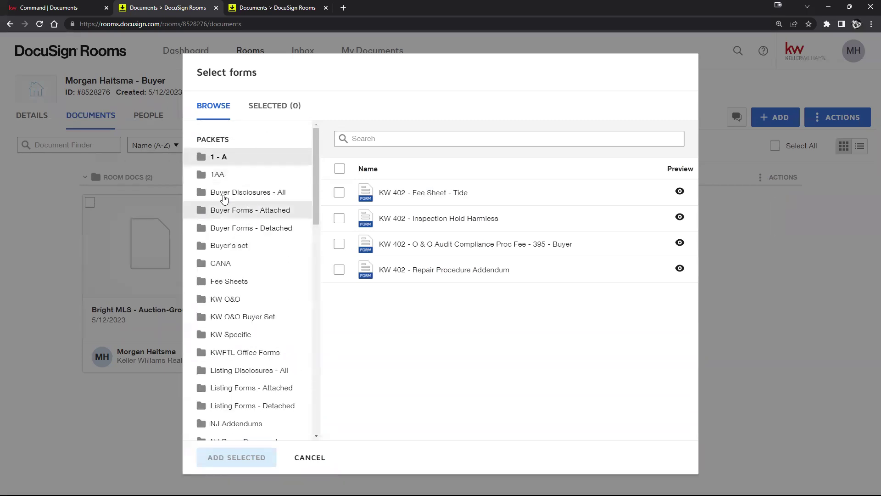
left_click(339, 218)
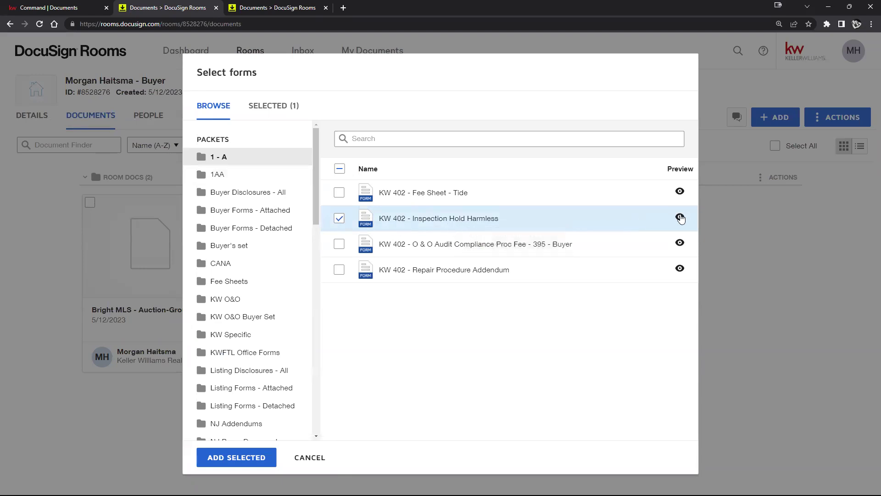
Step: Preview the KW 402 Inspection Hold Harmless form, close the preview, and add it to the room
left_click(680, 218)
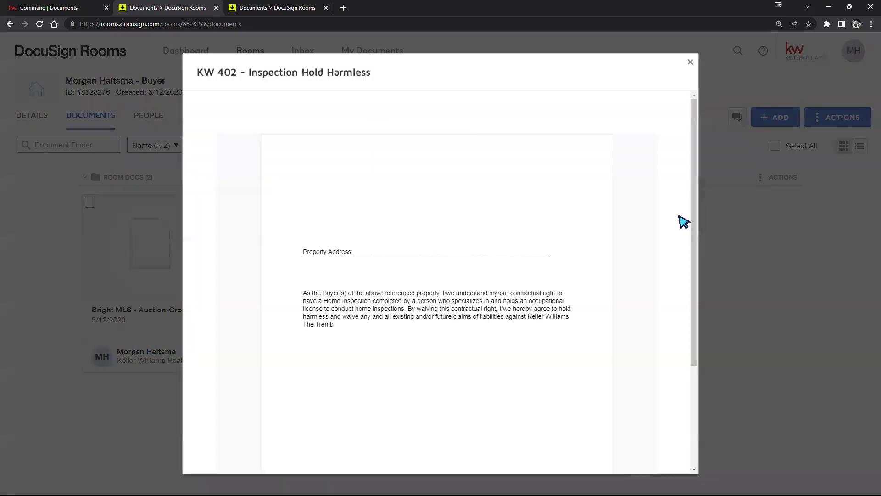
scroll(514, 204, "down", 3)
scroll(514, 204, "up", 3)
scroll(514, 204, "down", 3)
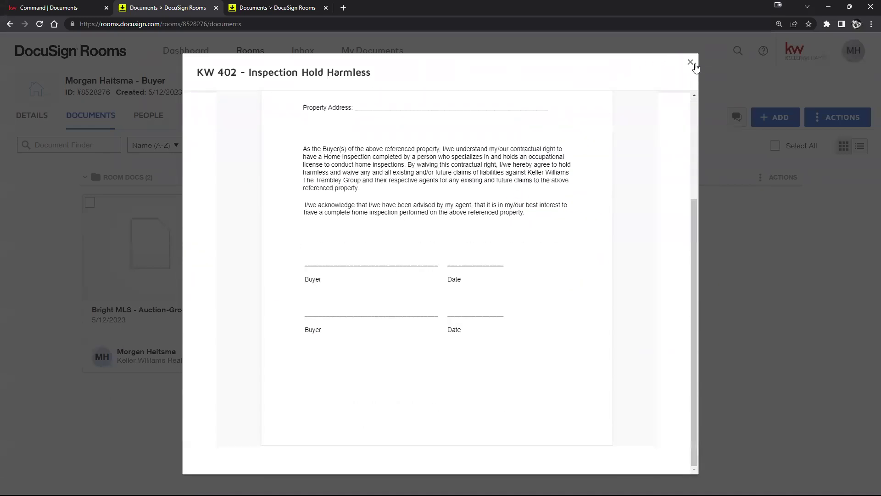
left_click(695, 64)
left_click(231, 454)
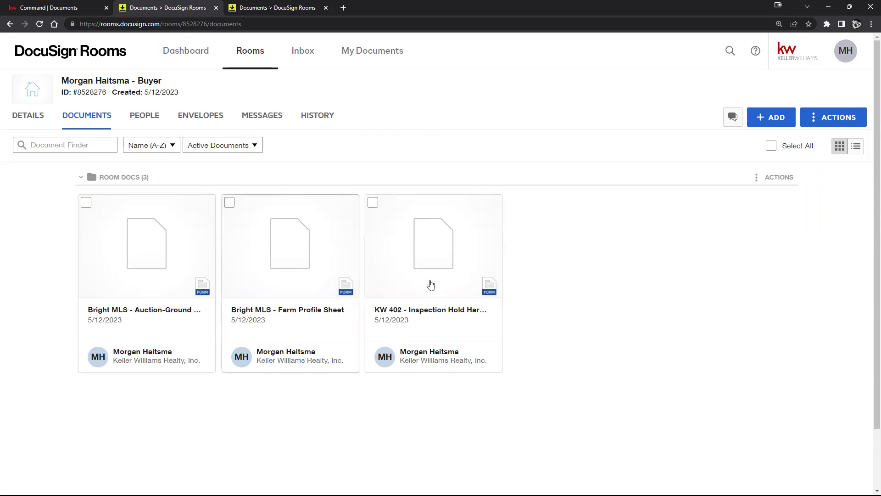
Step: Reload the room's documents page so thumbnails appear, then zoom the browser in two steps
left_click(39, 25)
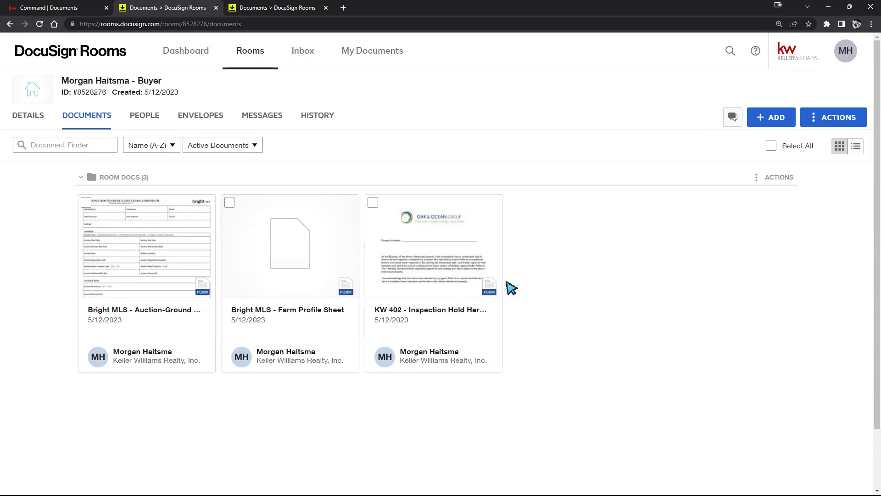
left_click(870, 24)
left_click(843, 111)
left_click(844, 111)
left_click(843, 111)
scroll(757, 320, "down", 1)
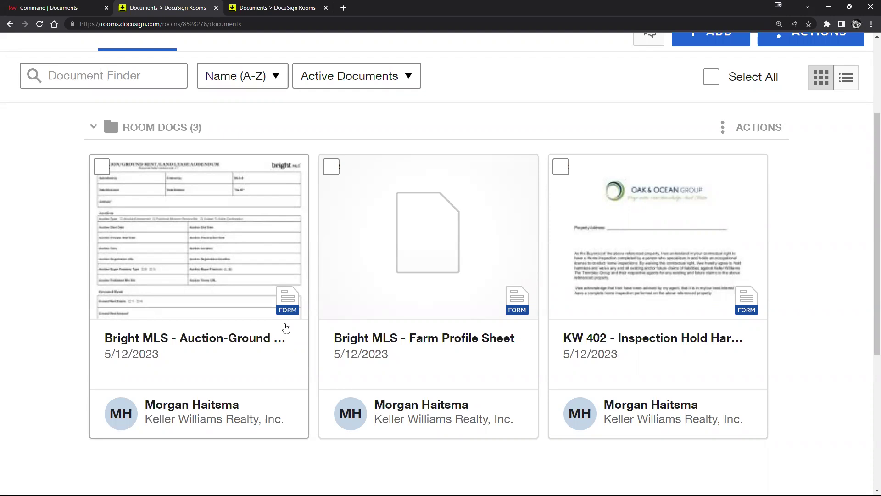
Step: Drag the Squad Goals Band Practice coloring-page PDF onto the Documents page and check its new card
scroll(145, 285, "up", 3)
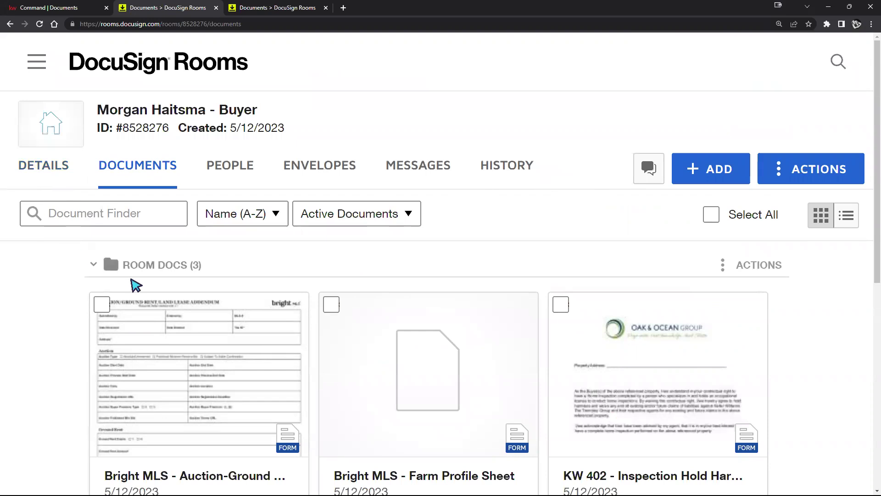
scroll(132, 281, "down", 1)
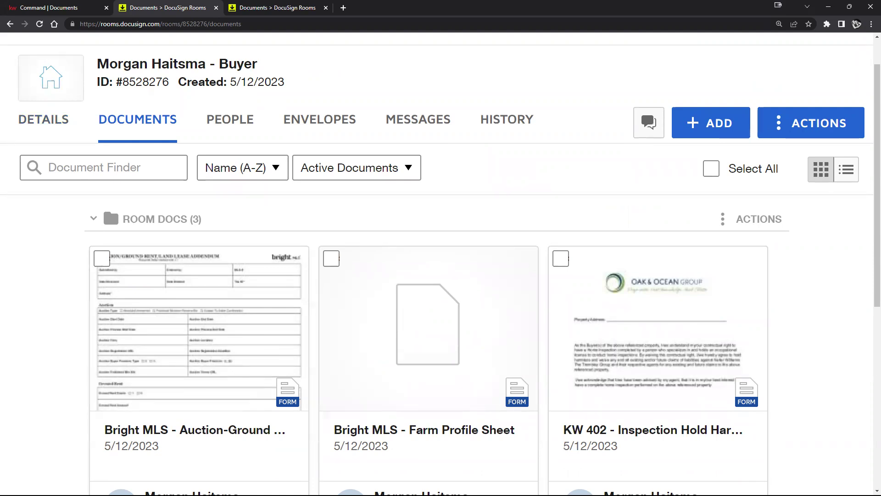
left_click_drag(835, 319, 782, 404)
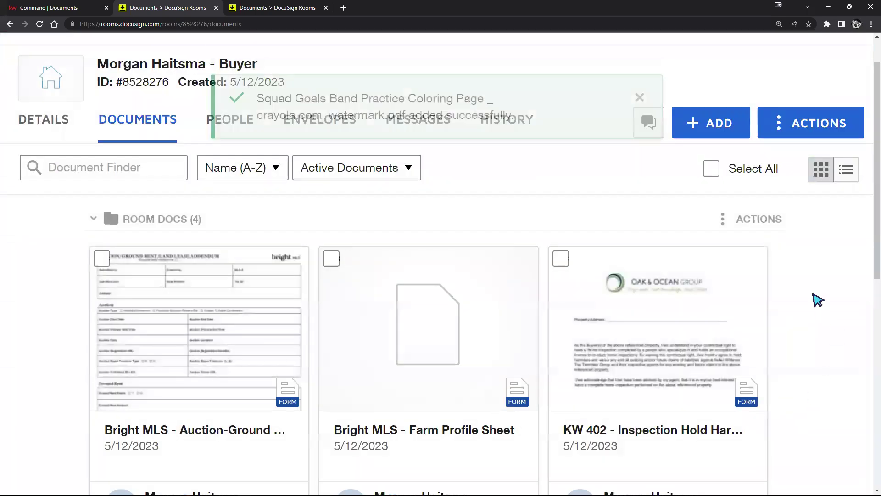
scroll(817, 301, "down", 5)
scroll(578, 309, "down", 2)
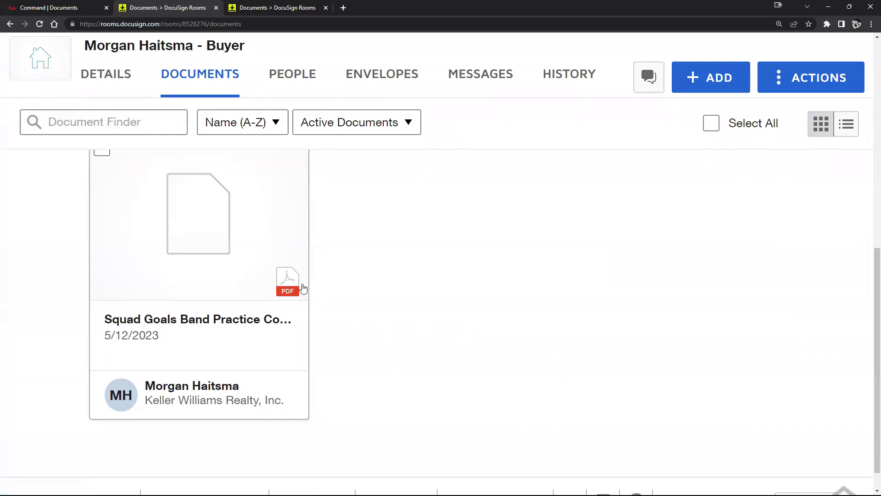
scroll(303, 288, "up", 7)
scroll(301, 289, "up", 2)
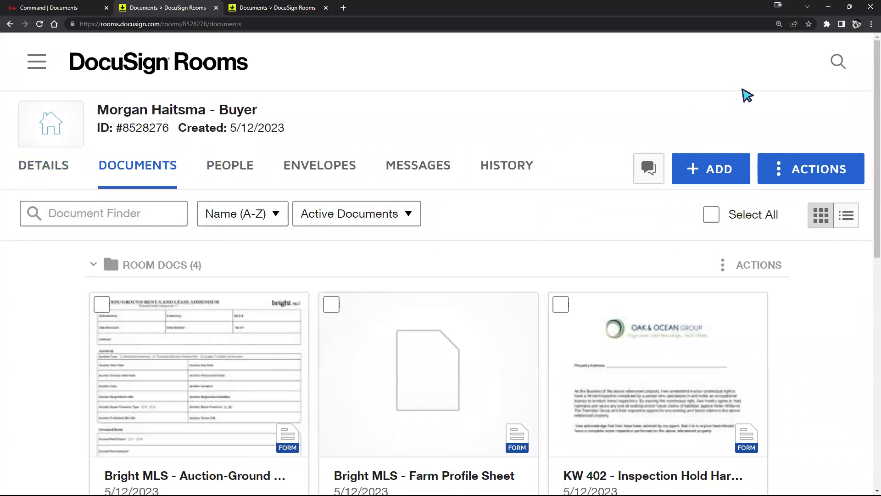
left_click(871, 24)
Step: Reset Chrome's zoom to normal size and open the Bright MLS Auction-Ground Rent-Land Lease Addendum card
left_click(810, 112)
left_click(810, 112)
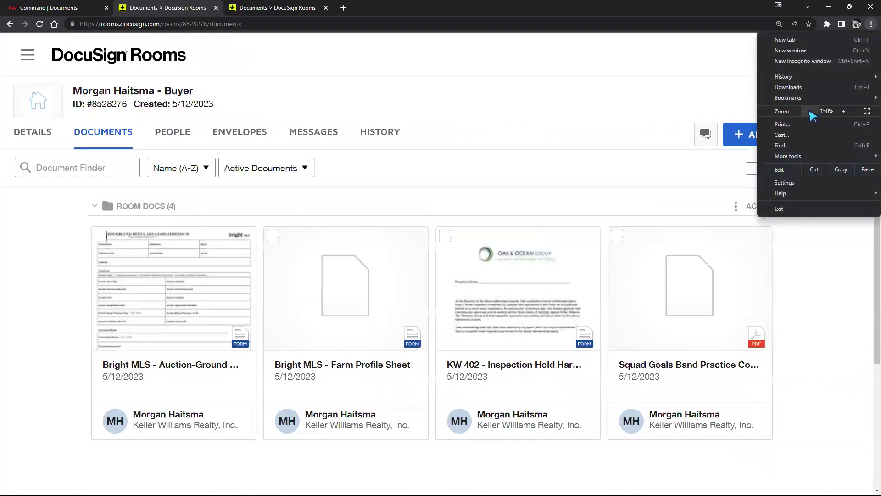
left_click(810, 112)
left_click(743, 299)
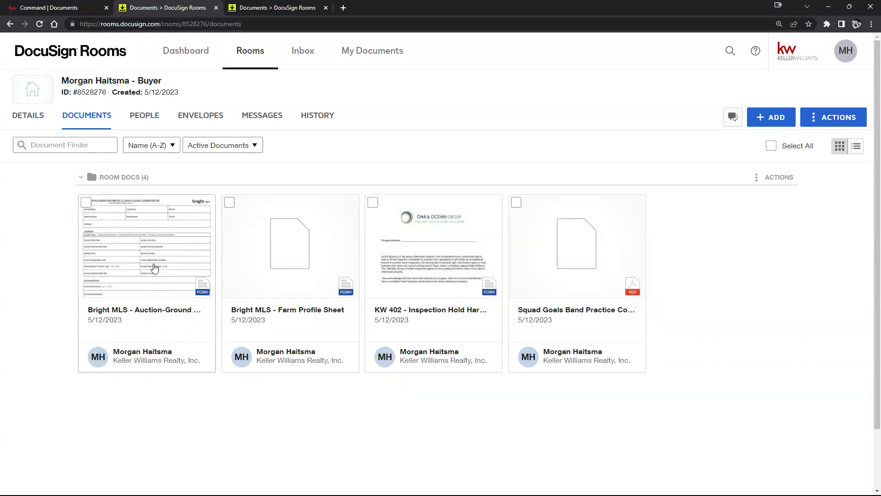
left_click(154, 268)
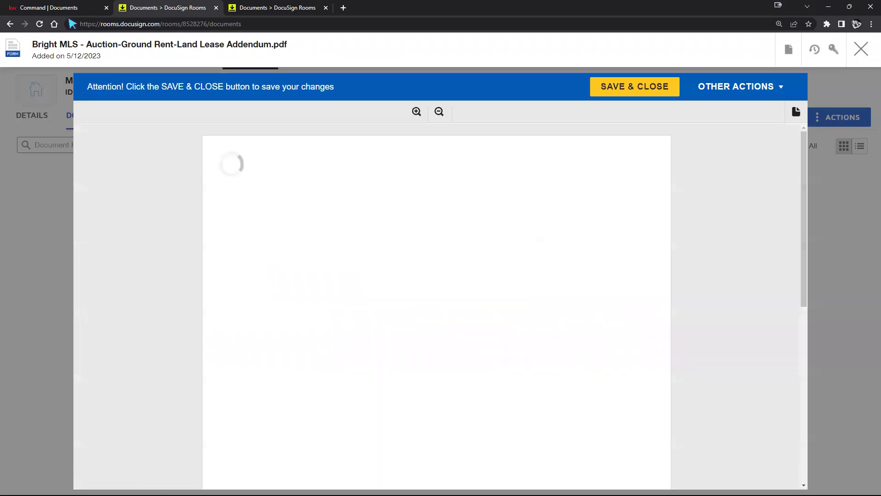
Step: Glance at KW Command, scroll through the addendum, close its viewer, and open the Farm Profile Sheet
key("ctrl+Page_Up")
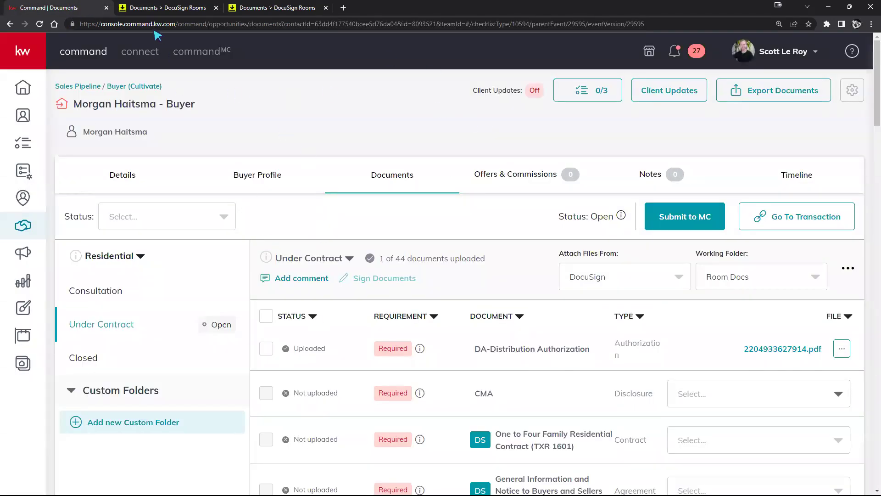
left_click(165, 13)
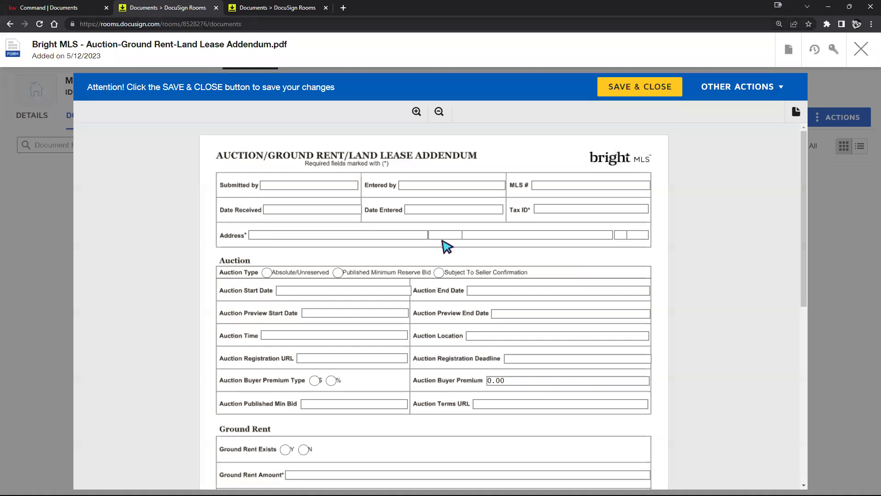
scroll(436, 246, "down", 8)
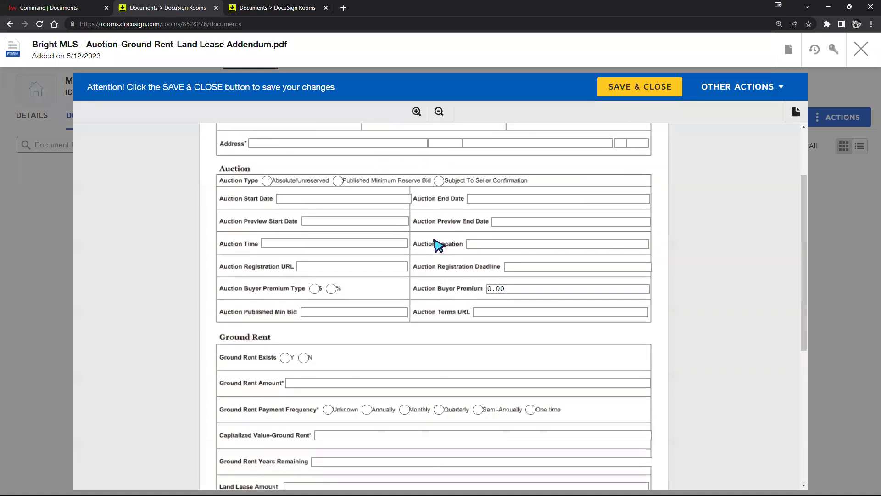
scroll(435, 242, "up", 8)
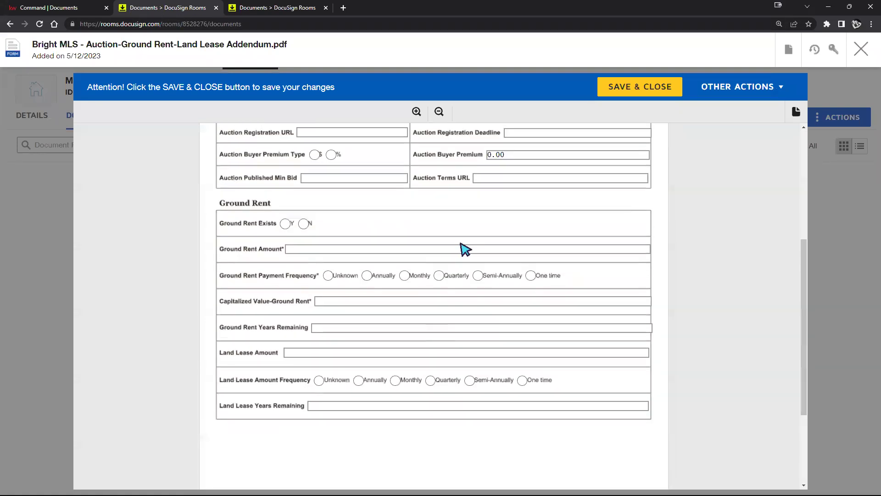
left_click(861, 48)
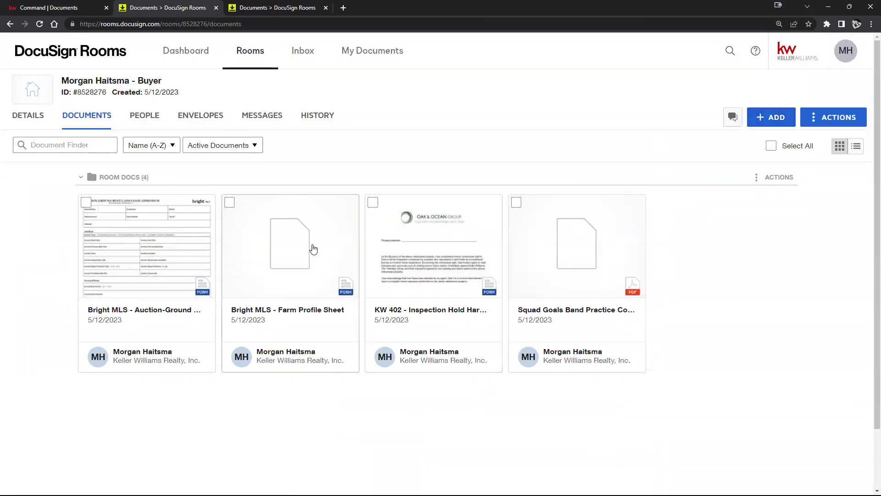
left_click(281, 260)
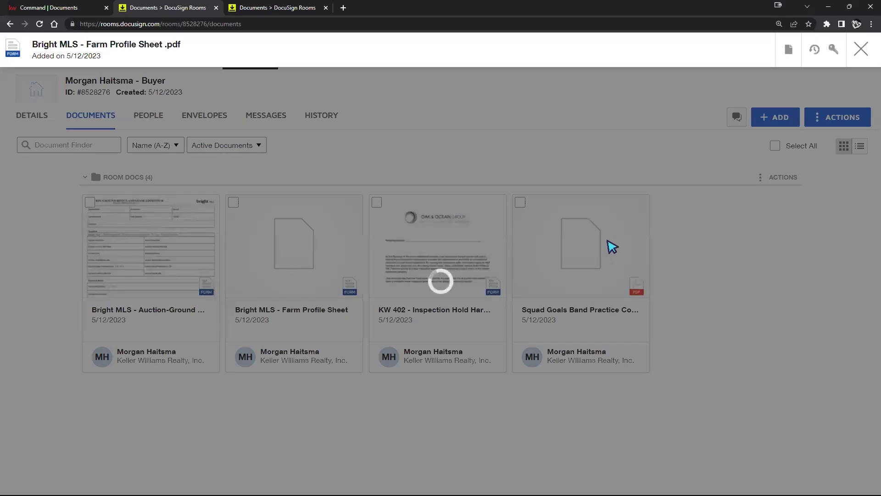
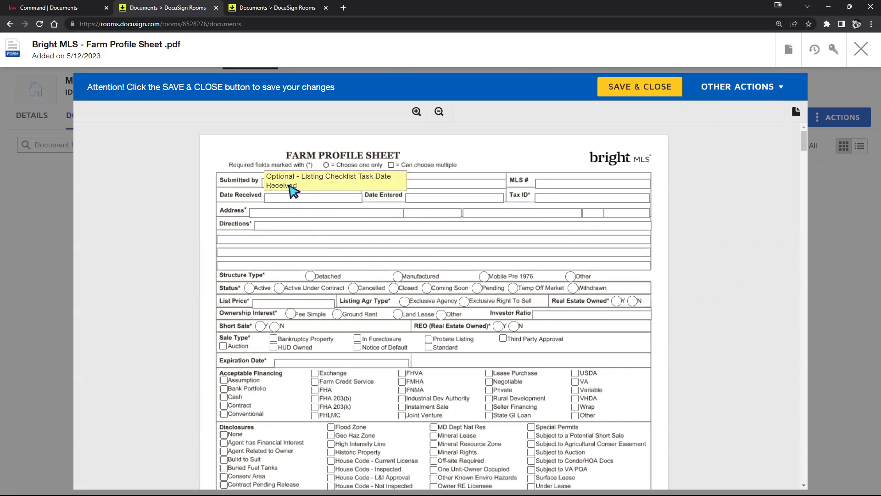
Step: Enter 'Filling in form' in the Farm Profile Sheet's Date Received field, review the form, and close it
left_click(279, 195)
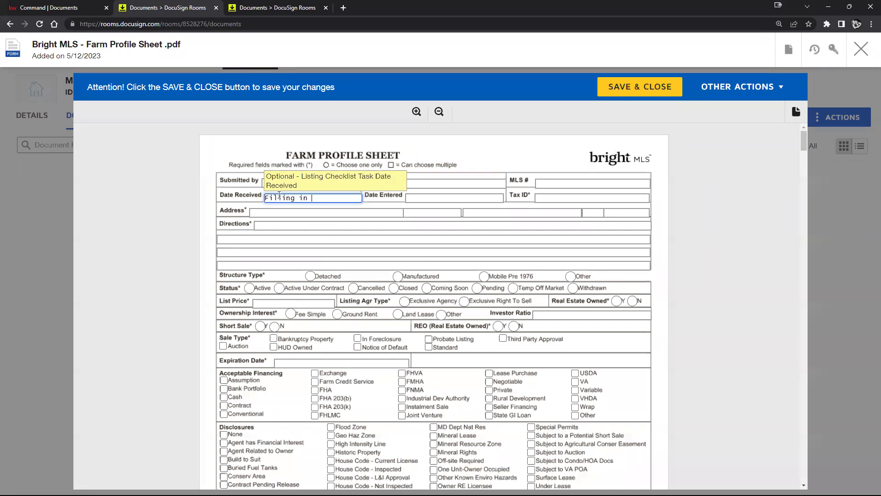
left_click(719, 249)
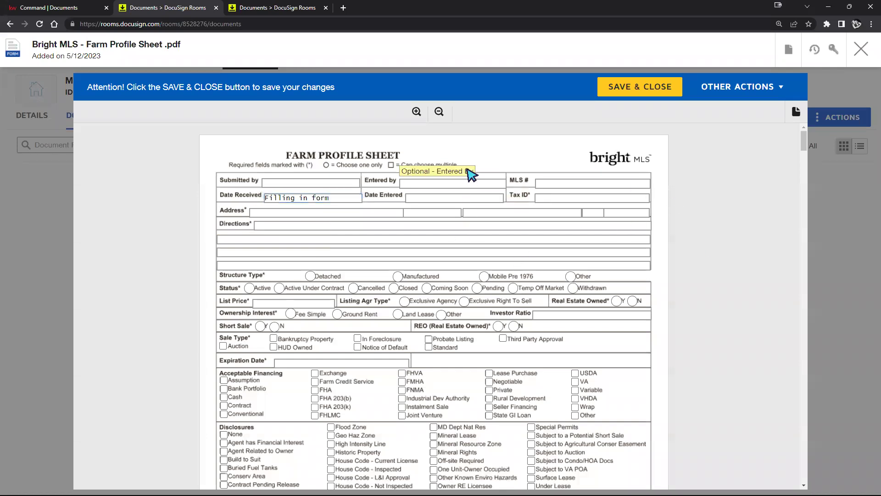
scroll(622, 285, "down", 15)
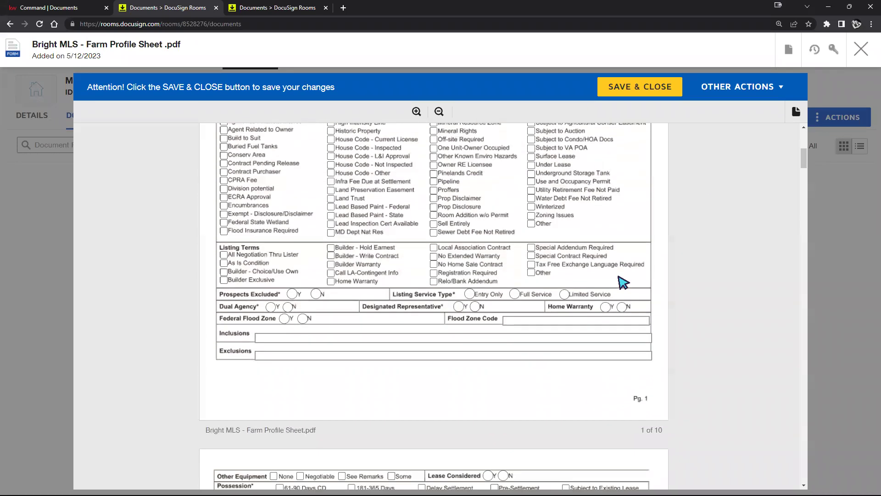
scroll(618, 277, "down", 15)
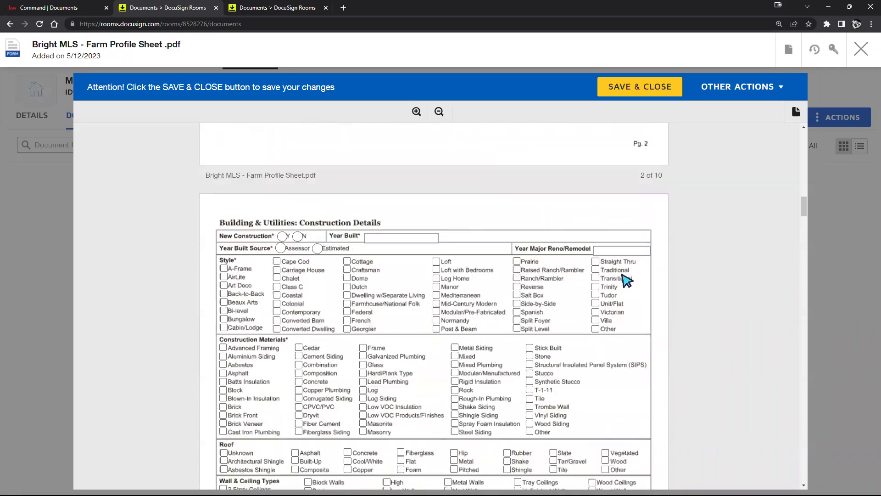
scroll(626, 283, "down", 15)
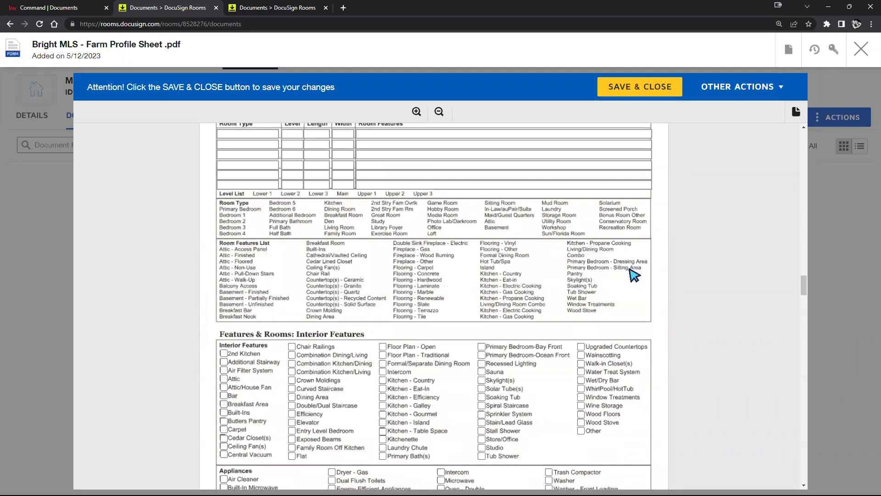
scroll(637, 272, "down", 20)
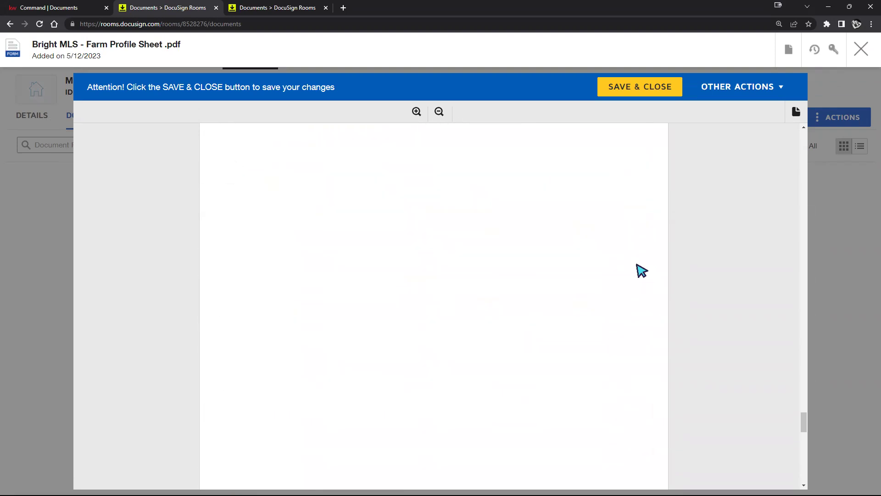
left_click(860, 49)
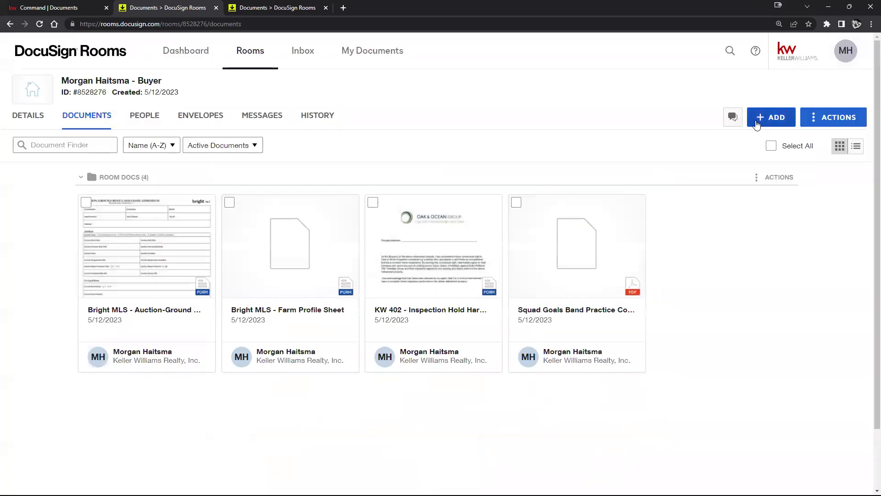
Step: Add the GAMLS Rental Commercial and Single Family Attached input sheets from the DocuSign Forms library
left_click(773, 118)
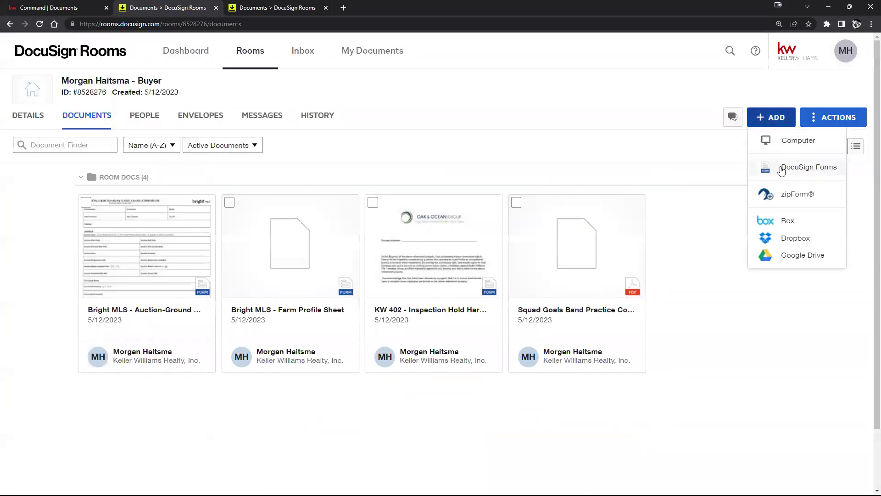
left_click(780, 168)
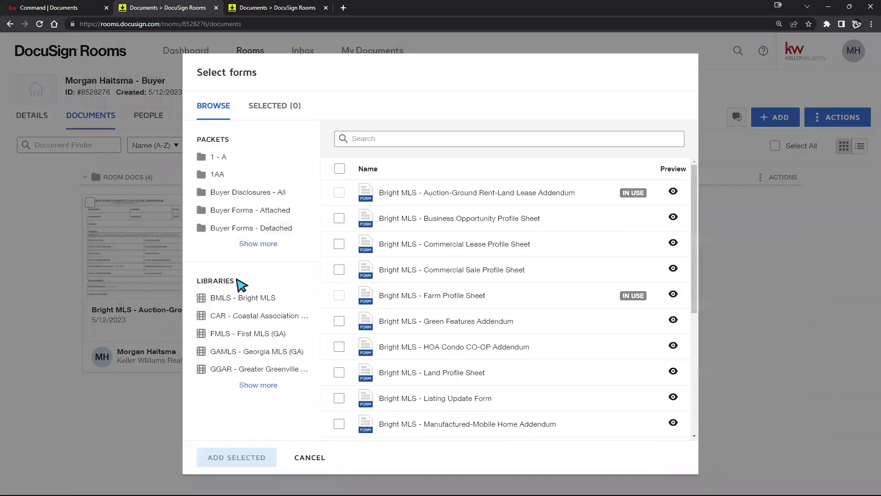
left_click(255, 351)
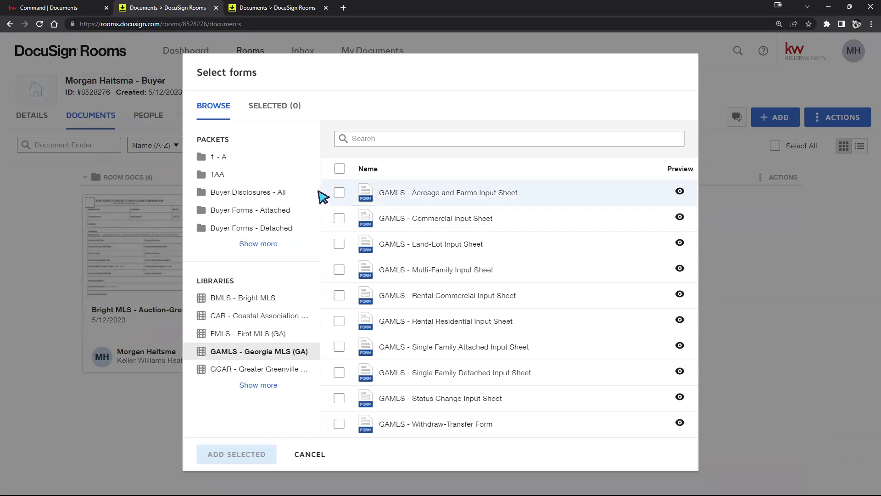
left_click(338, 296)
left_click(338, 348)
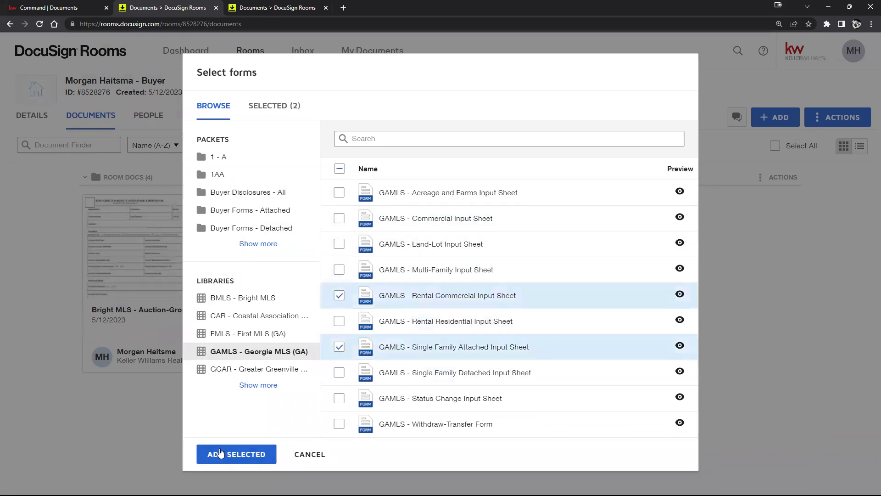
left_click(220, 453)
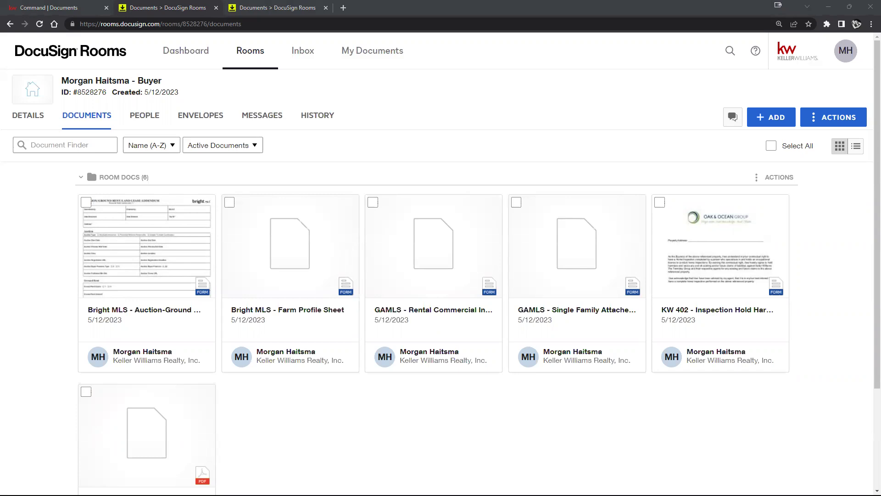
left_click(764, 120)
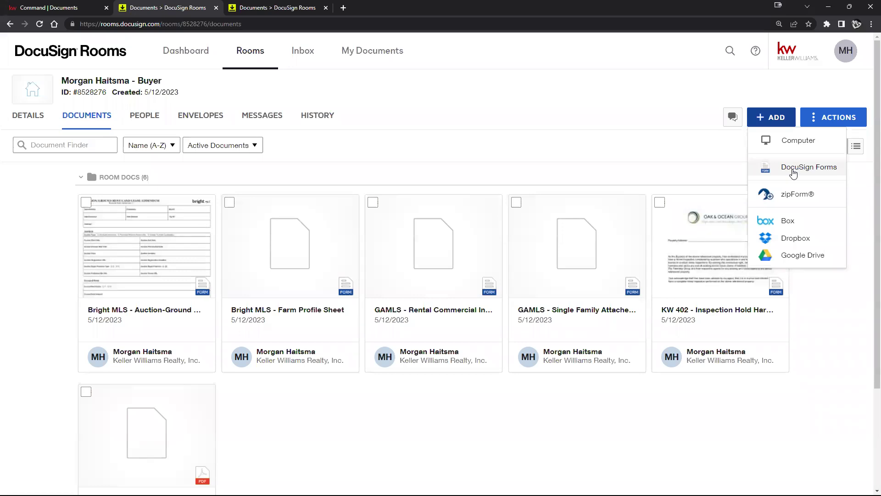
scroll(101, 286, "down", 3)
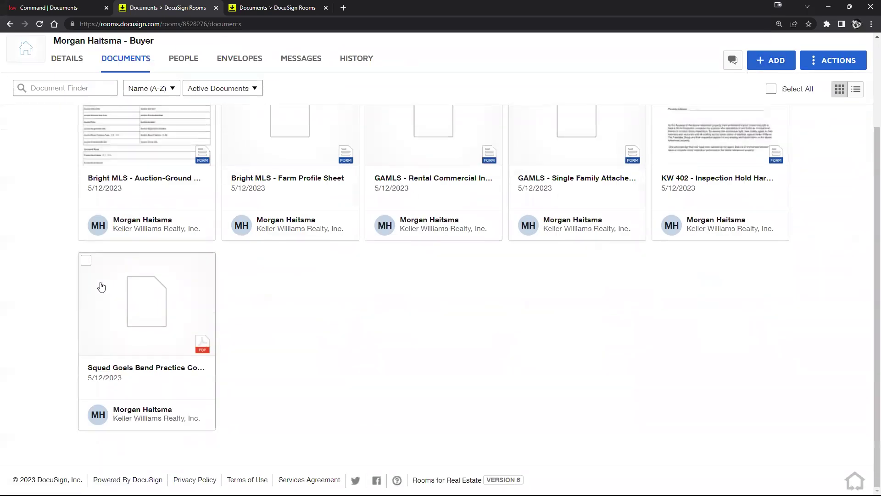
left_click(206, 311)
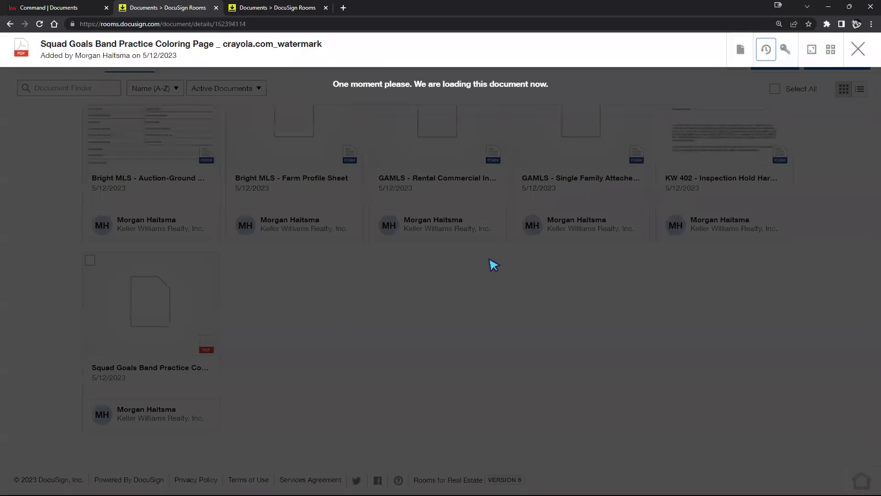
scroll(569, 234, "down", 5)
scroll(589, 232, "up", 5)
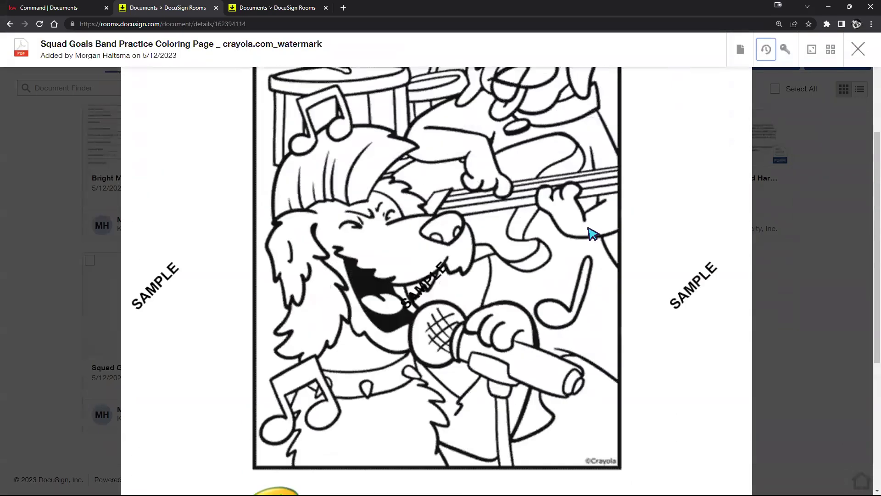
scroll(592, 234, "up", 1)
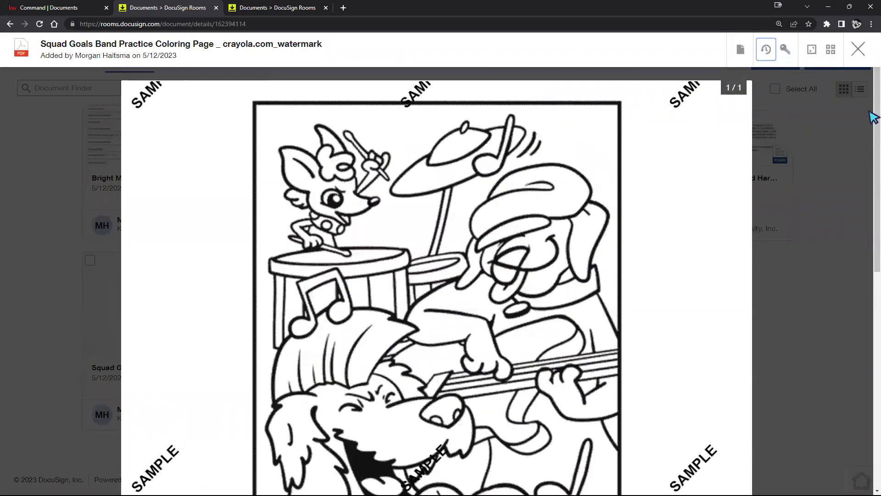
left_click(858, 49)
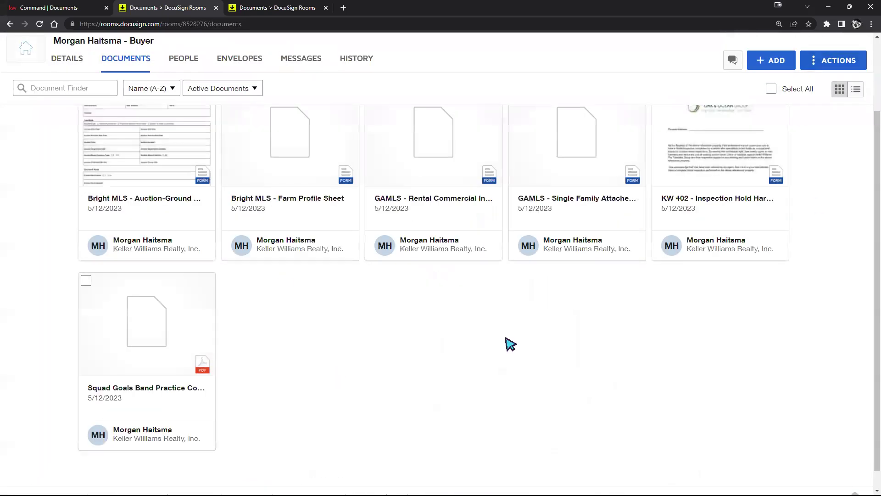
scroll(532, 367, "up", 3)
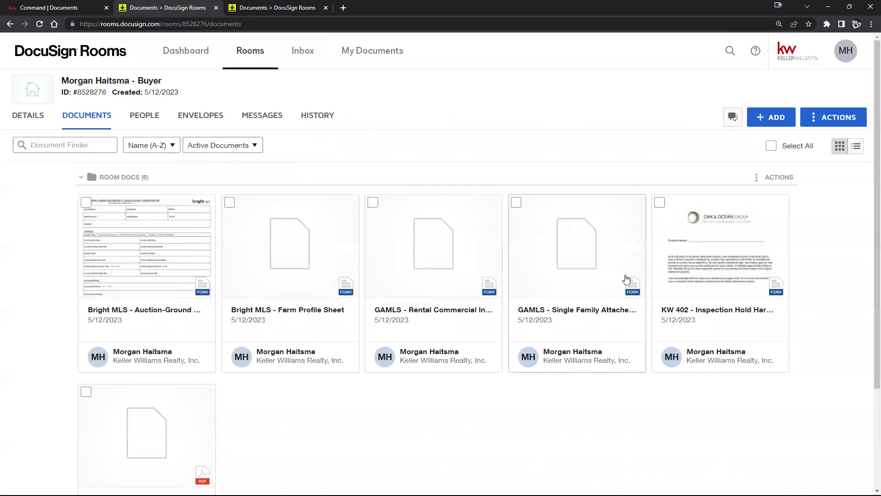
scroll(324, 297, "down", 3)
scroll(324, 298, "up", 3)
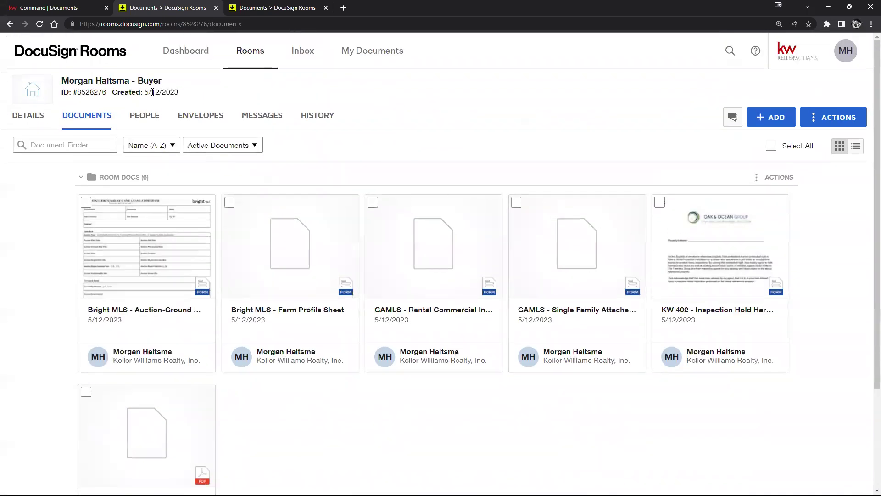
Step: Reload the room and review the GAMLS Rental Commercial Input Sheet to its end
left_click(40, 25)
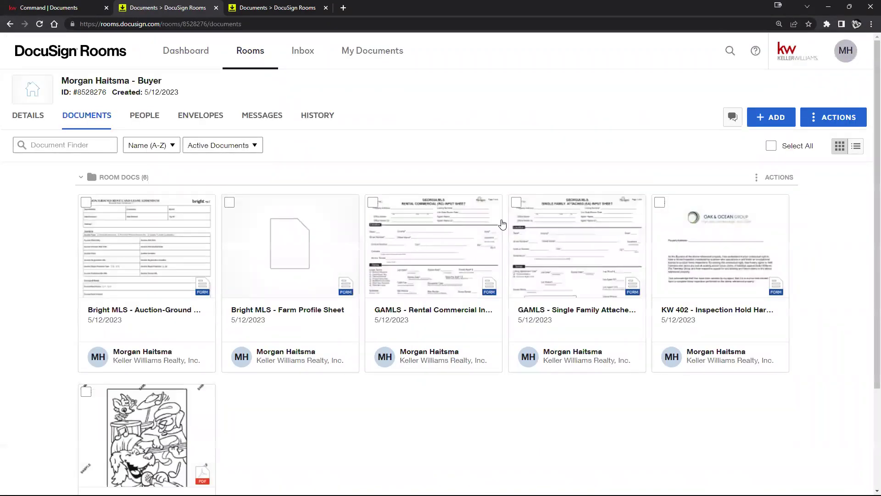
left_click(463, 235)
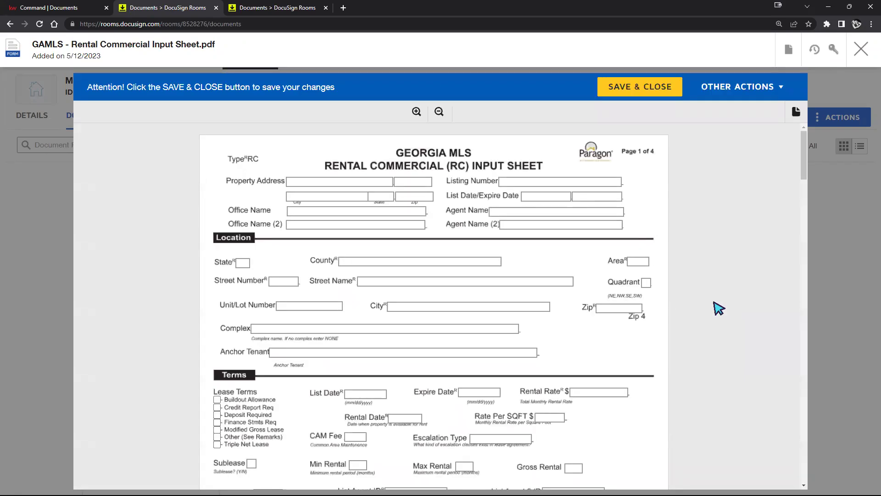
scroll(719, 308, "down", 10)
scroll(716, 307, "down", 20)
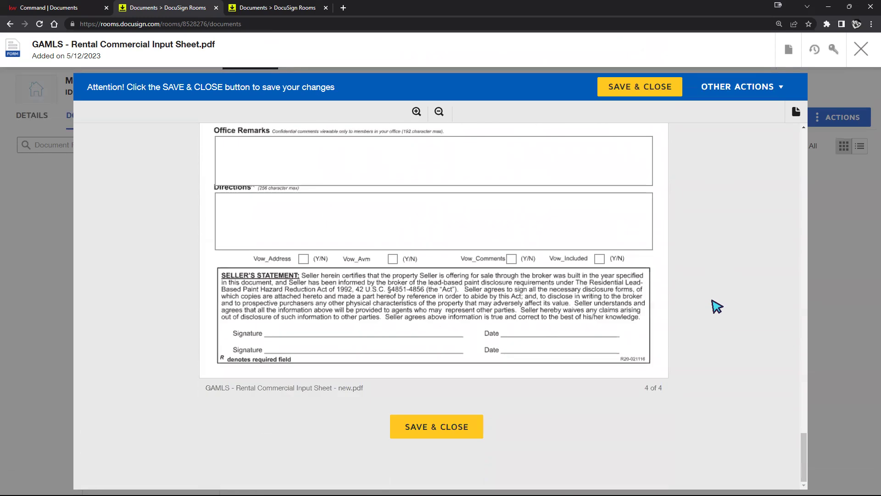
left_click(860, 59)
Step: Go to the room's Details page
scroll(494, 385, "down", 1)
scroll(497, 396, "up", 1)
left_click(33, 119)
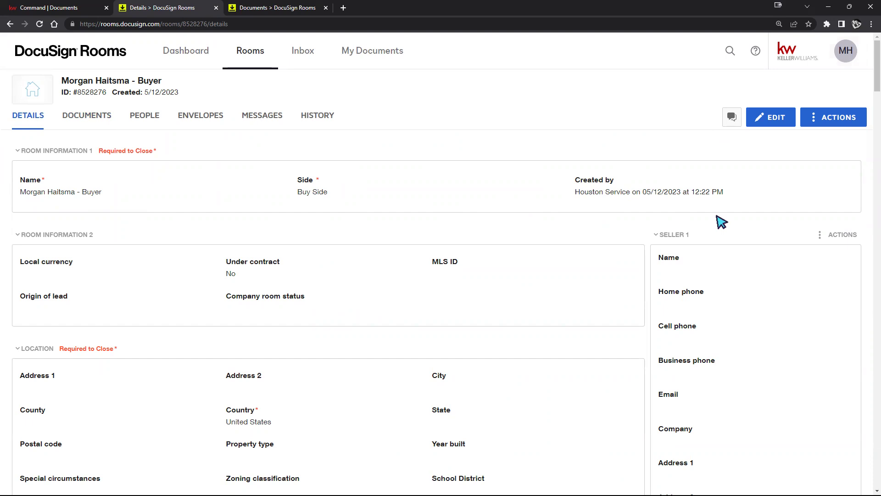
Step: Scroll the room details down to Buyer 1's contact information
scroll(720, 223, "down", 2)
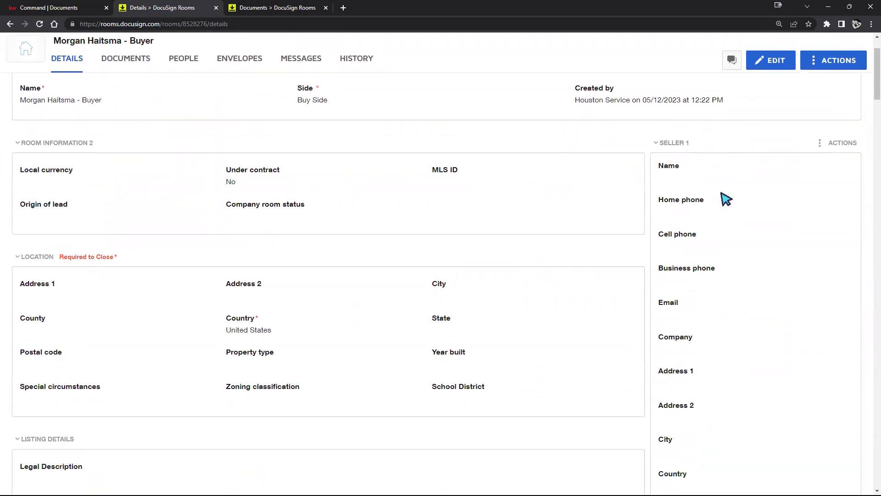
scroll(724, 201, "down", 2)
scroll(724, 200, "up", 2)
scroll(786, 165, "down", 9)
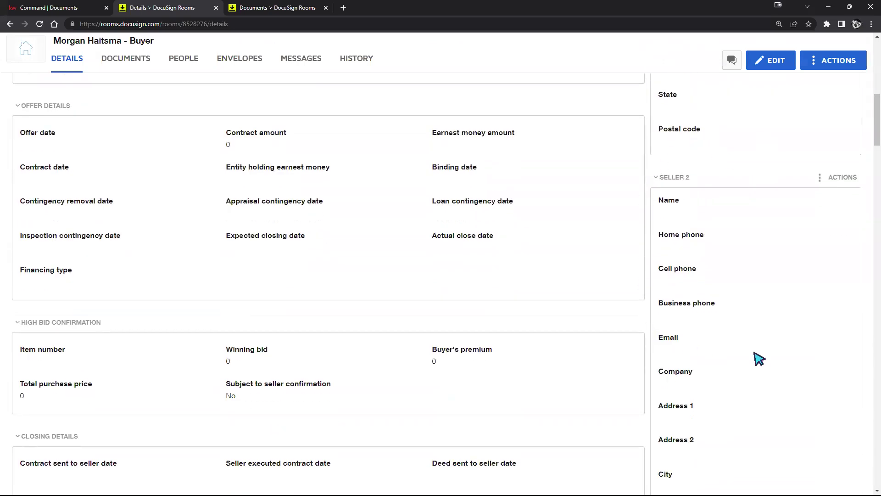
scroll(778, 211, "down", 6)
scroll(779, 212, "down", 5)
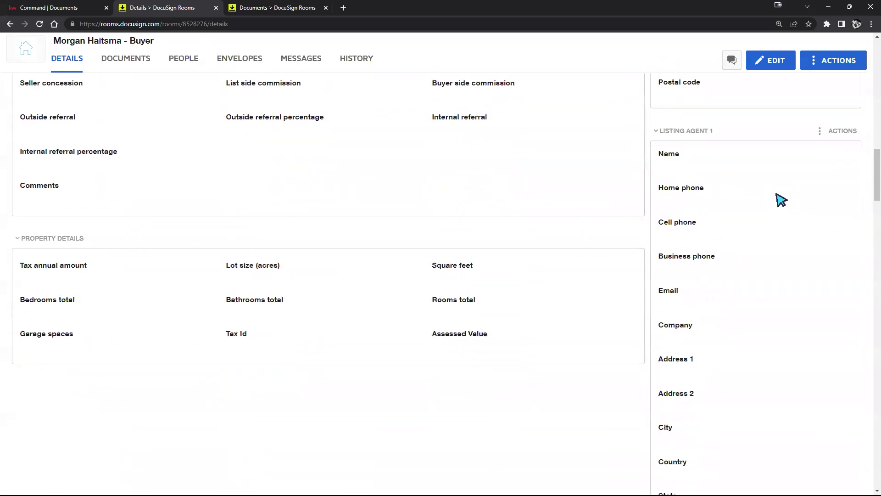
scroll(760, 381, "down", 1)
scroll(761, 382, "down", 8)
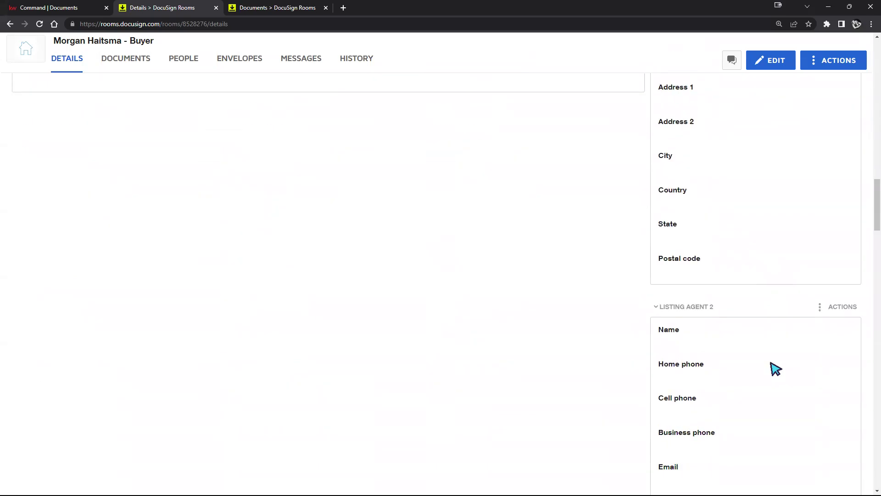
scroll(770, 357, "down", 11)
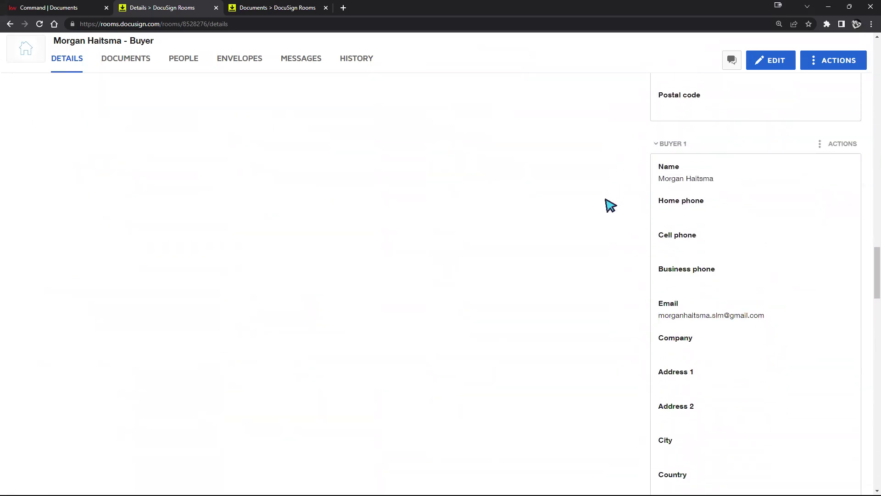
left_click(39, 10)
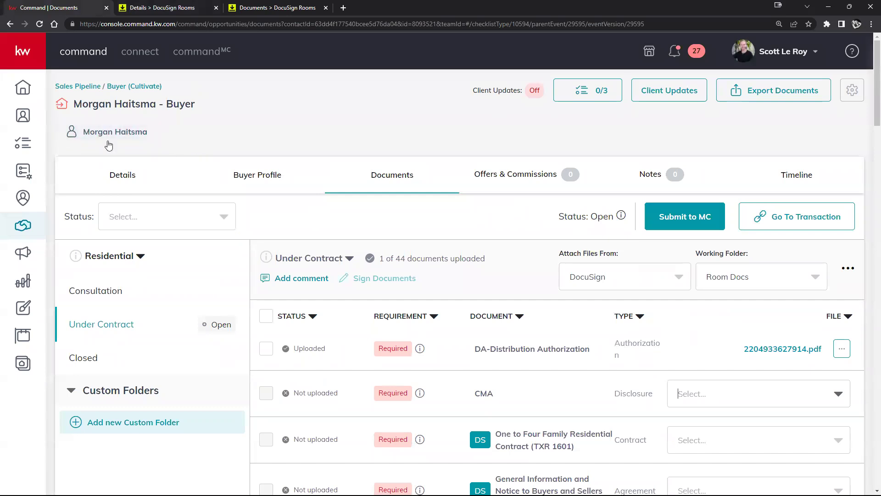
left_click(165, 9)
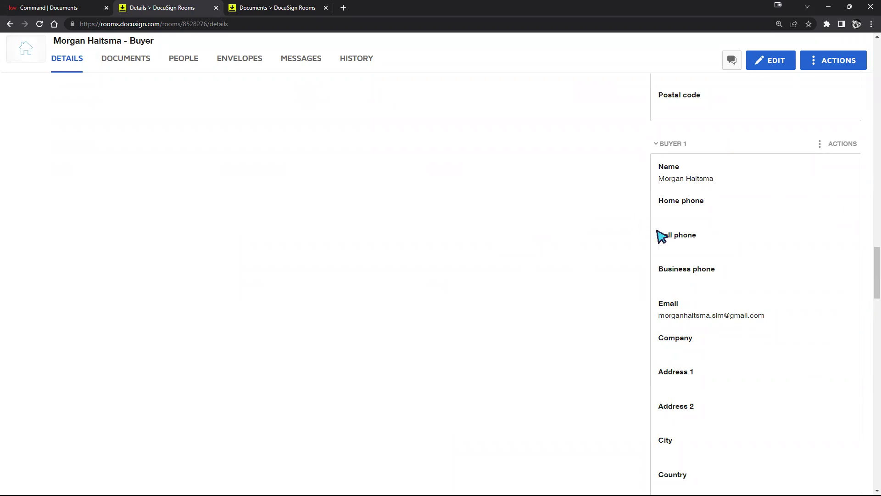
scroll(707, 196, "down", 2)
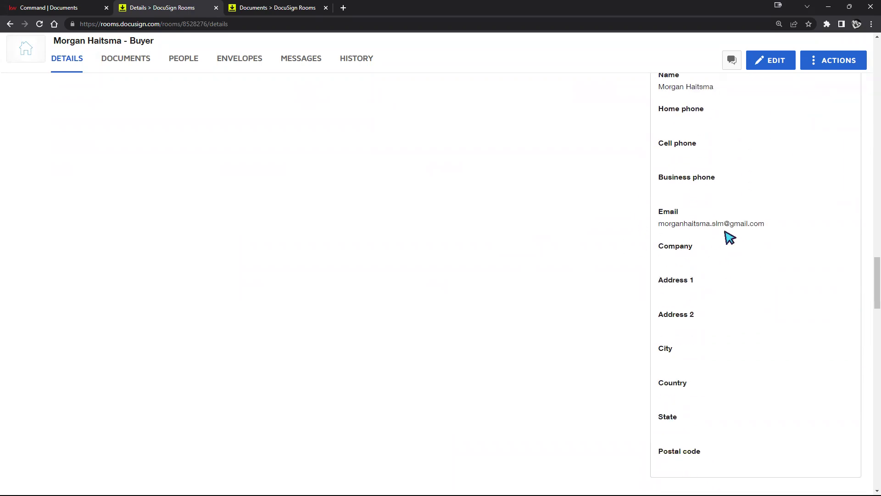
scroll(730, 237, "down", 5)
scroll(730, 237, "down", 7)
scroll(732, 232, "down", 5)
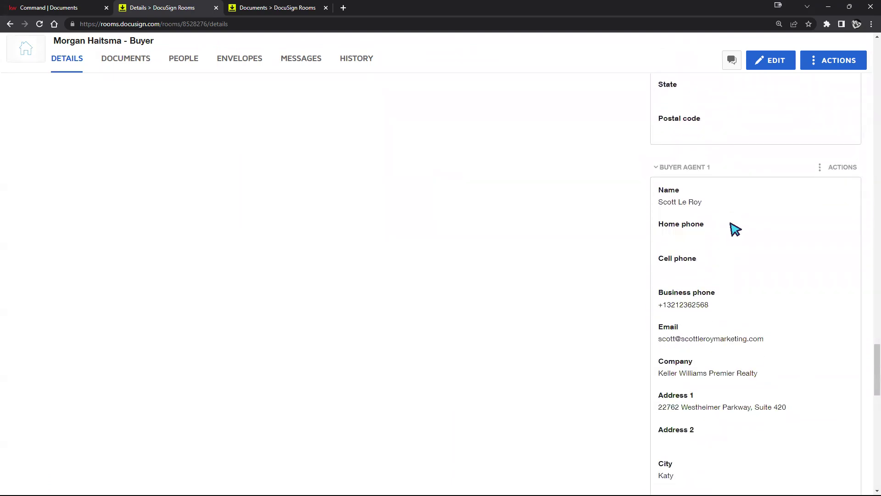
scroll(735, 233, "down", 1)
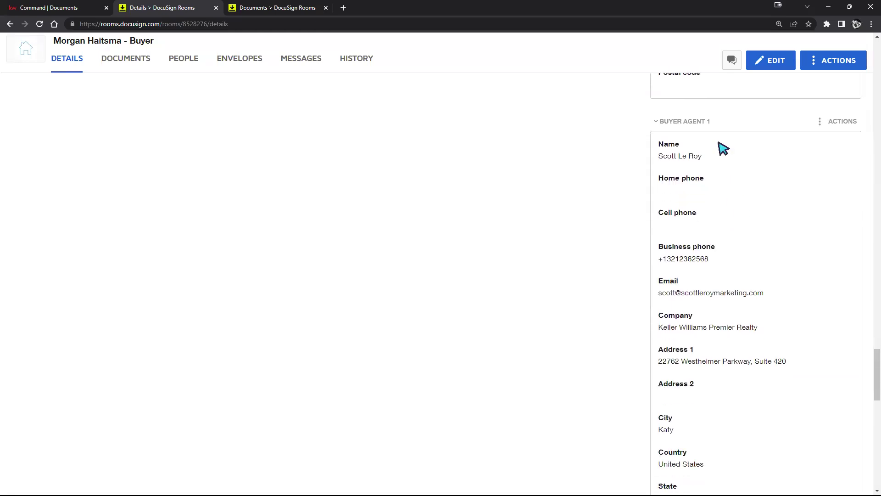
scroll(720, 260, "down", 7)
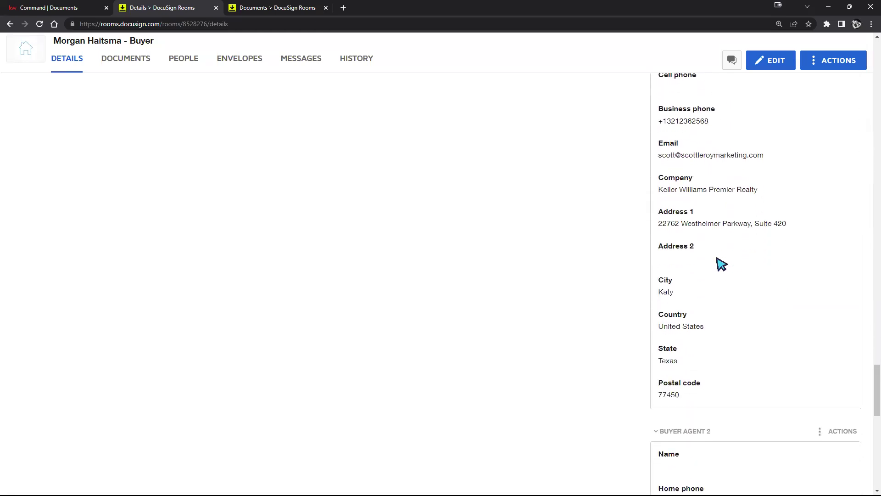
scroll(721, 261, "down", 4)
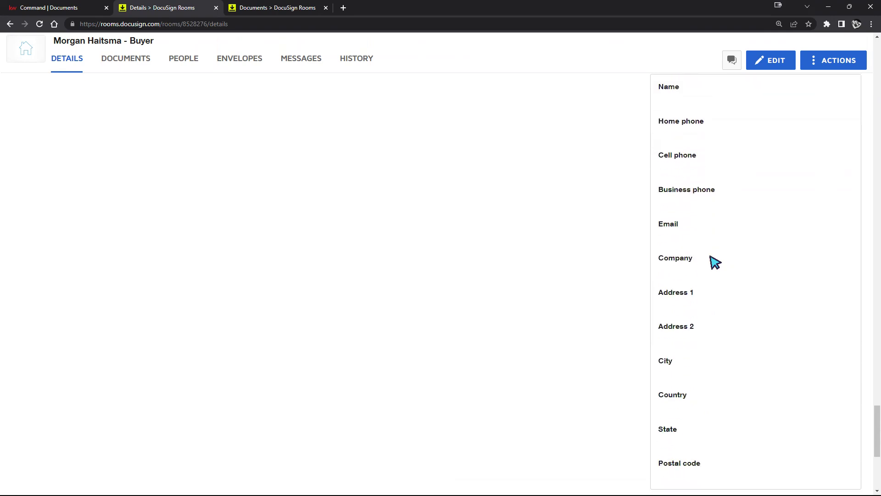
scroll(642, 314, "up", 18)
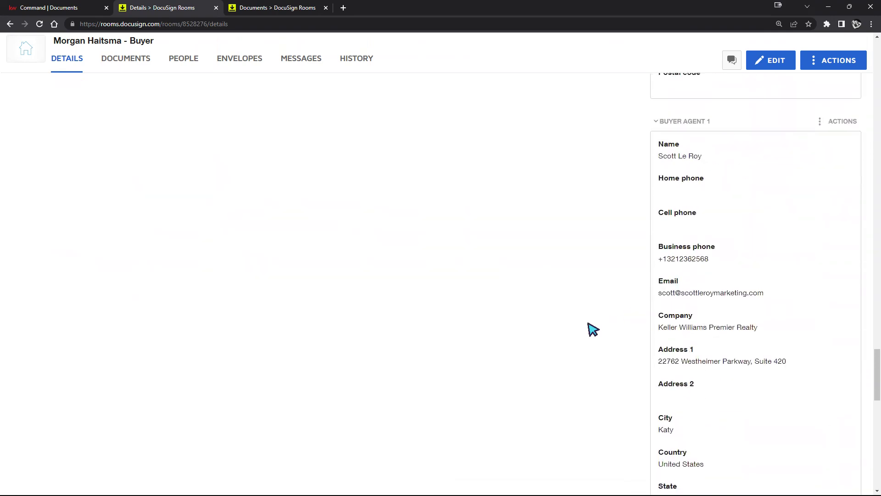
scroll(614, 306, "up", 20)
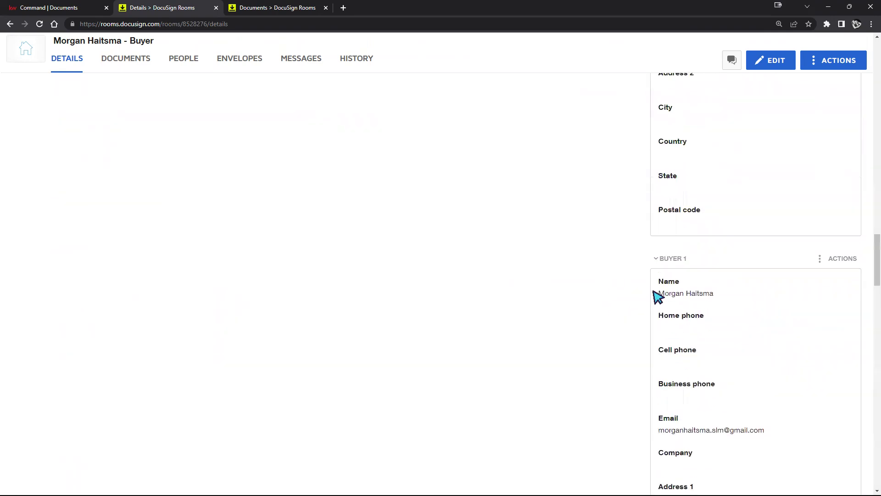
scroll(658, 319, "up", 20)
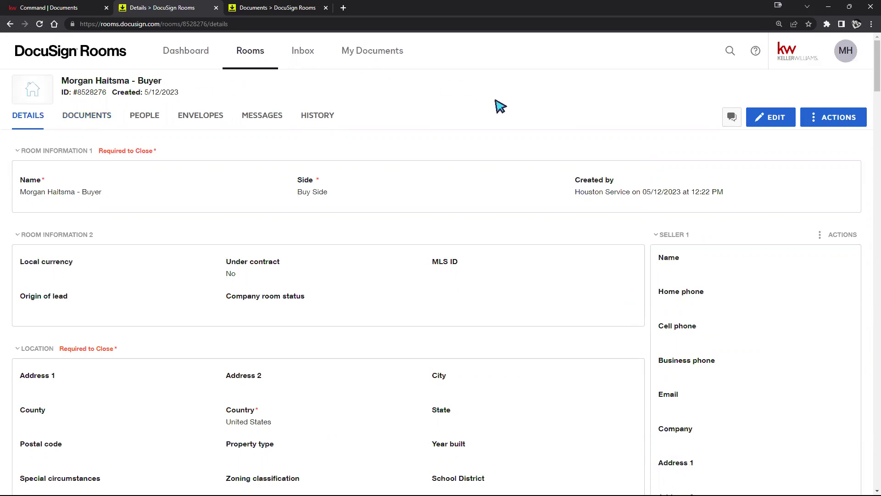
Step: Enter edit mode and check the room name, MLS ID, room status and currency fields
left_click(769, 118)
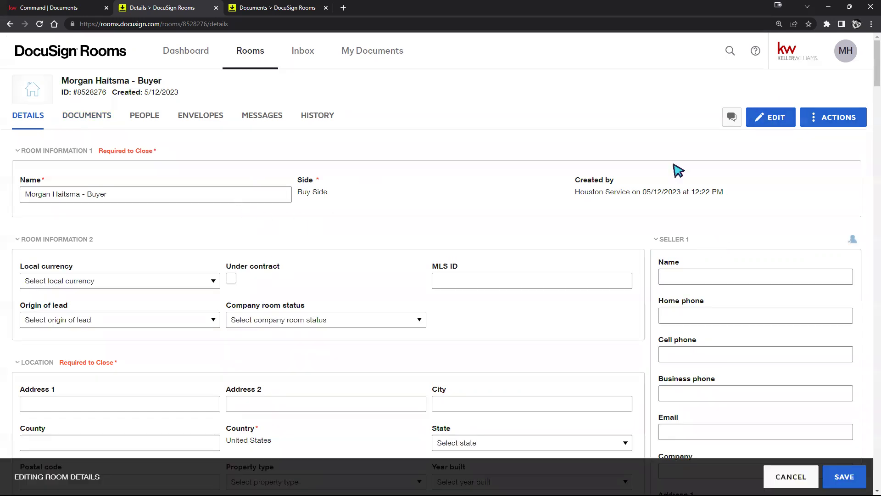
left_click(172, 195)
left_click(519, 279)
left_click(362, 318)
left_click(161, 281)
left_click(156, 281)
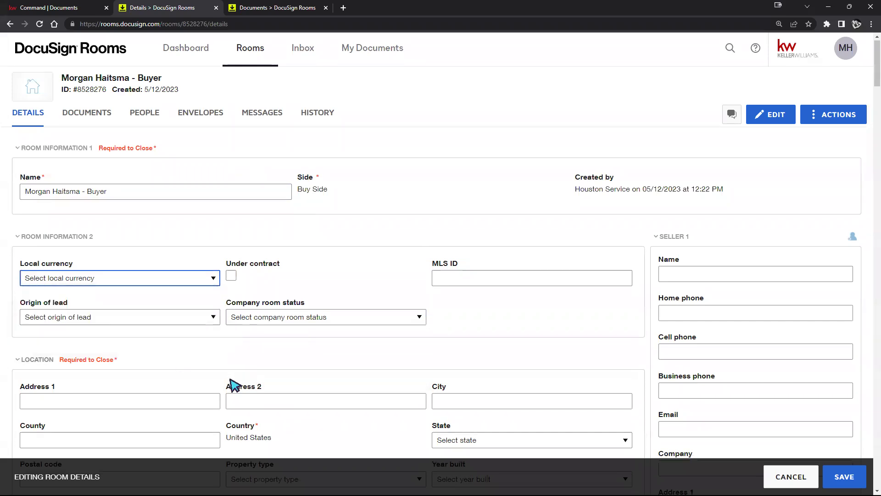
scroll(488, 290, "down", 2)
Step: Add the middle initial J to Buyer 1's name and save the room details
left_click(687, 181)
scroll(649, 295, "down", 7)
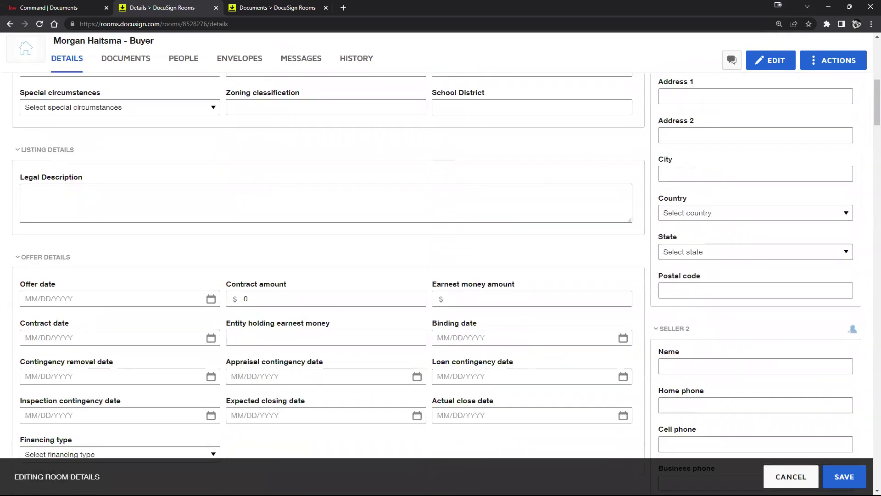
scroll(688, 367, "down", 15)
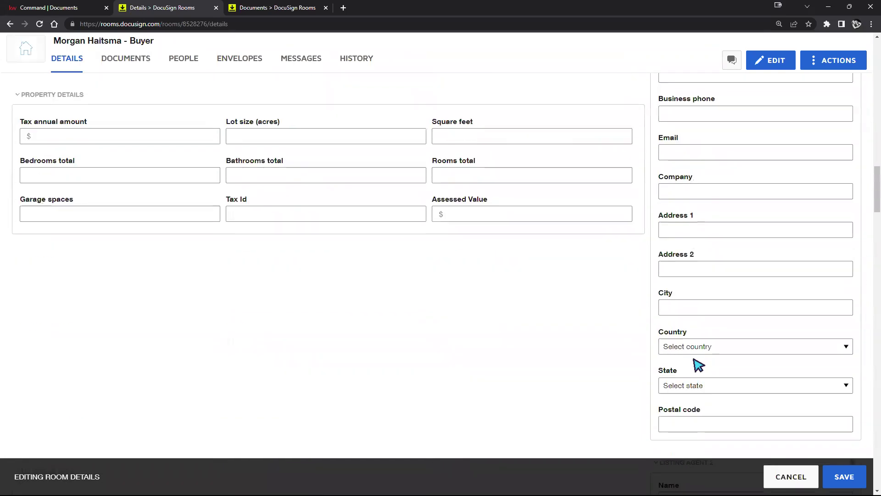
scroll(702, 281, "down", 10)
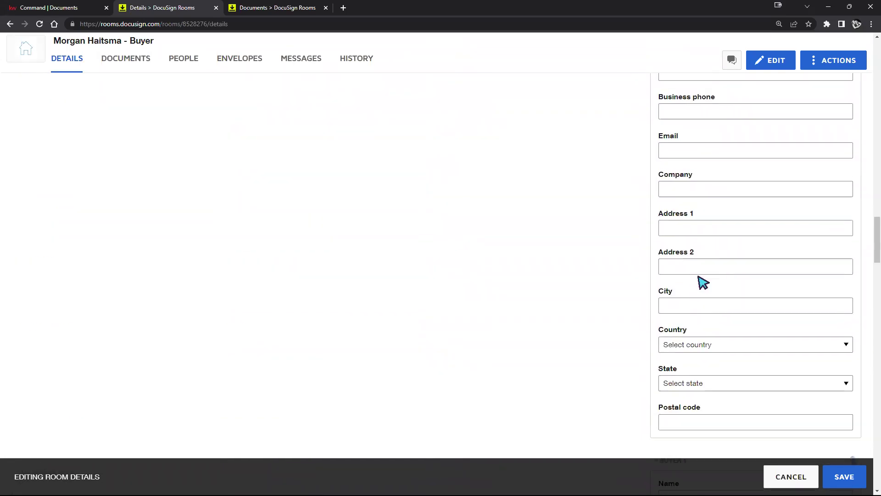
left_click(692, 269)
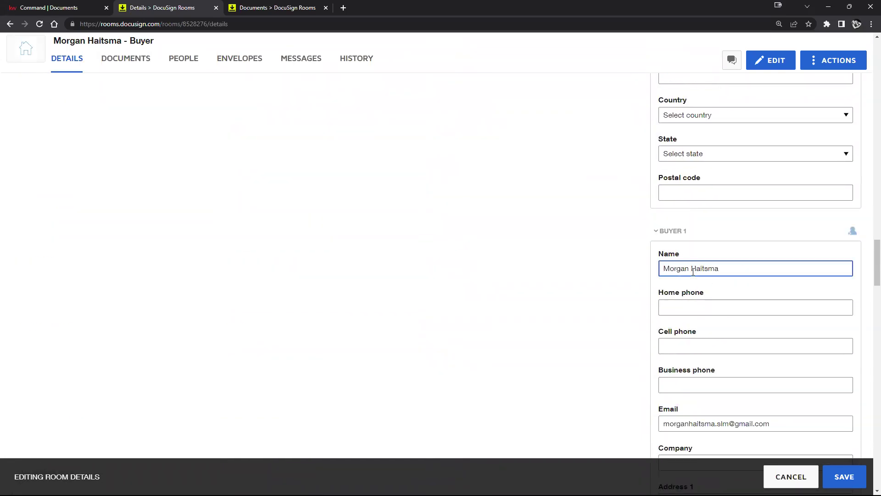
left_click(842, 477)
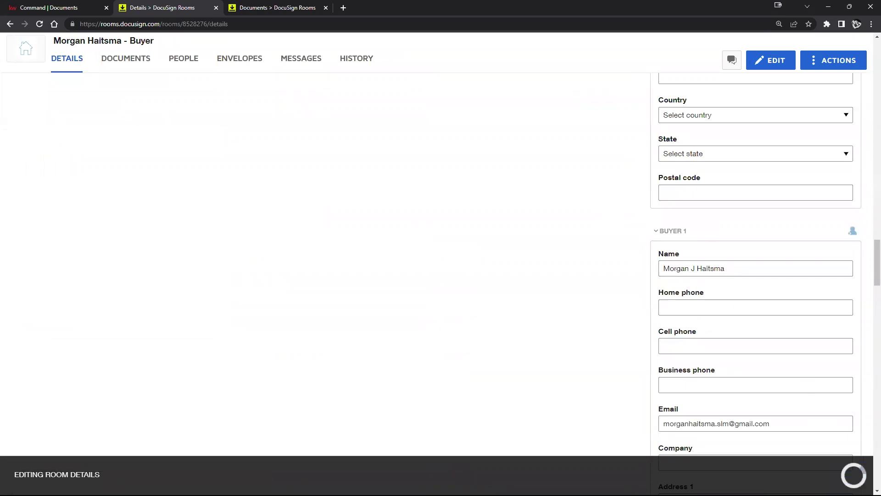
scroll(810, 350, "down", 6)
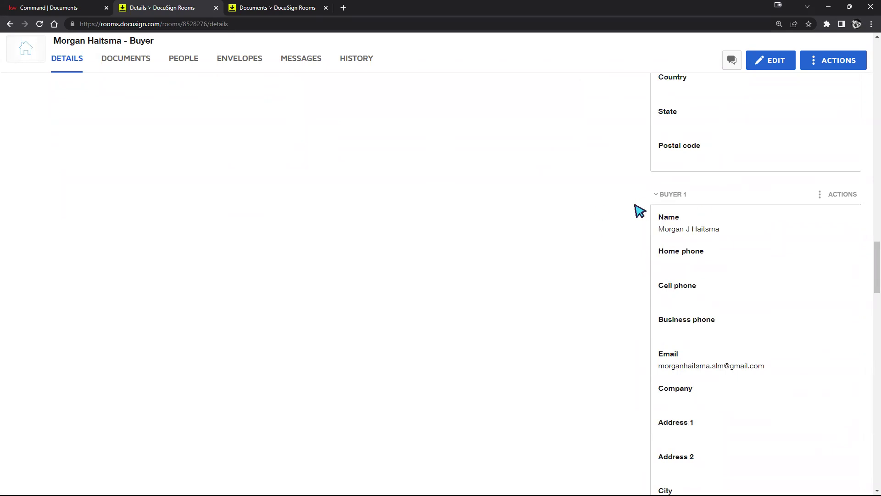
Step: Review the room details and select the Location section's field text
scroll(672, 276, "up", 12)
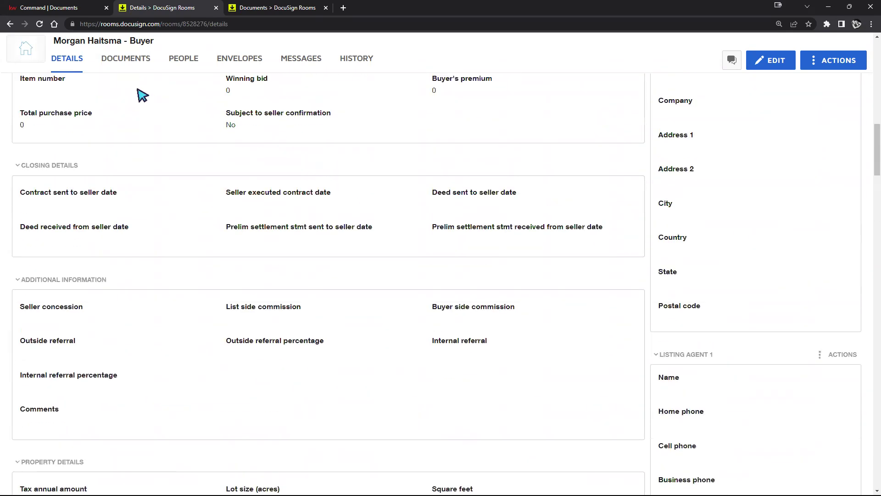
scroll(142, 89, "up", 5)
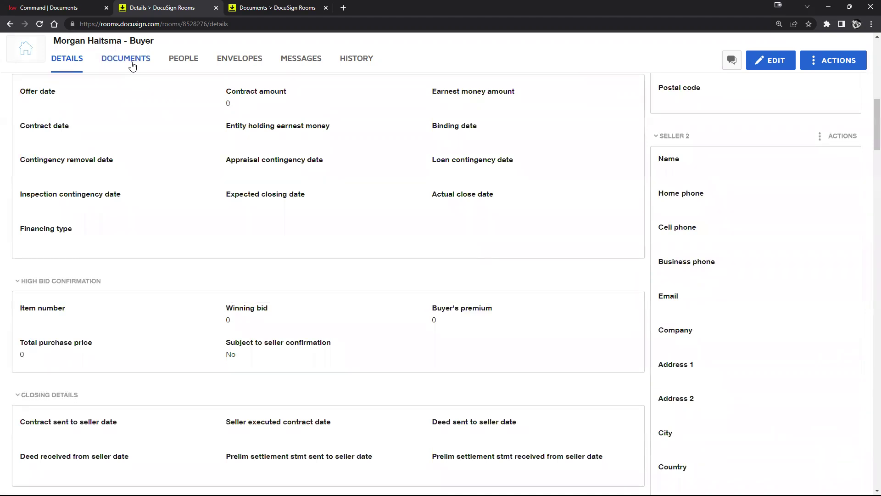
scroll(315, 227, "up", 10)
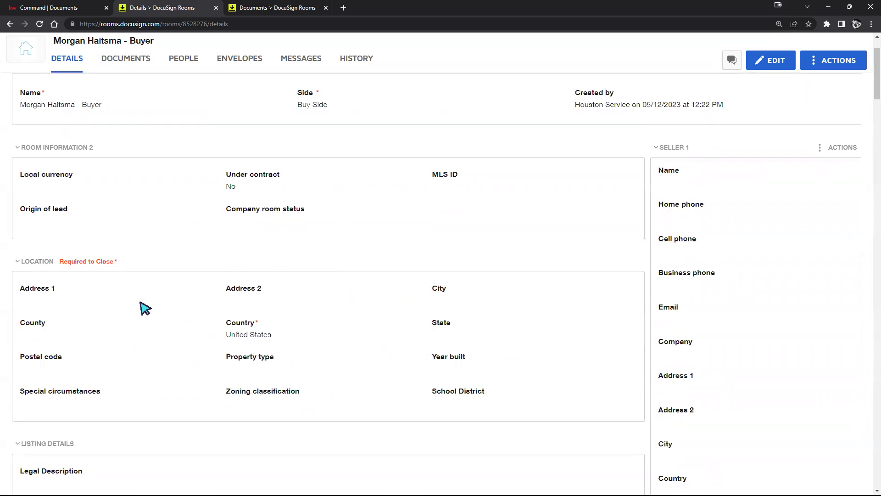
scroll(145, 307, "up", 2)
scroll(154, 312, "down", 1)
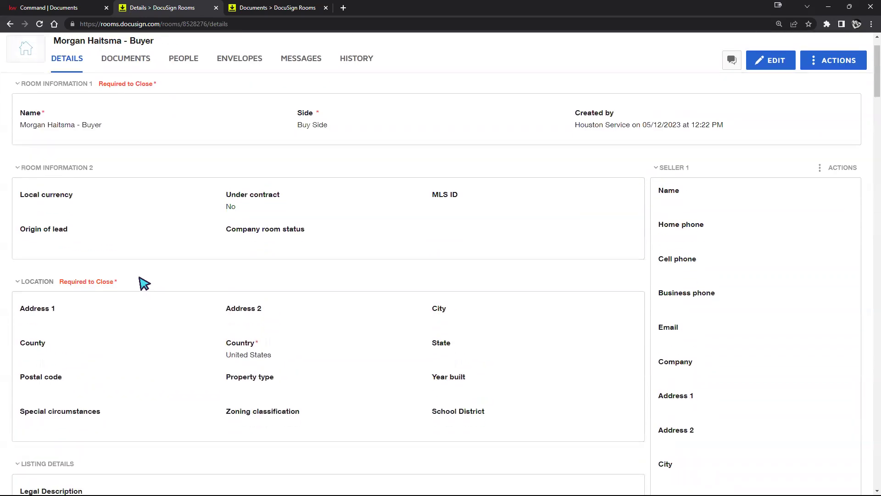
left_click_drag(23, 310, 497, 423)
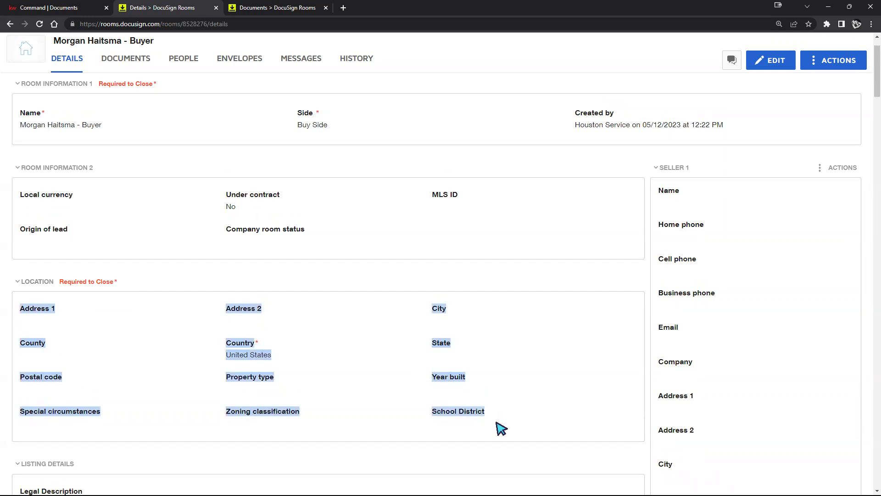
Step: Cancel the room details edit unchanged and open the opportunity's Details in KW Command
left_click(776, 64)
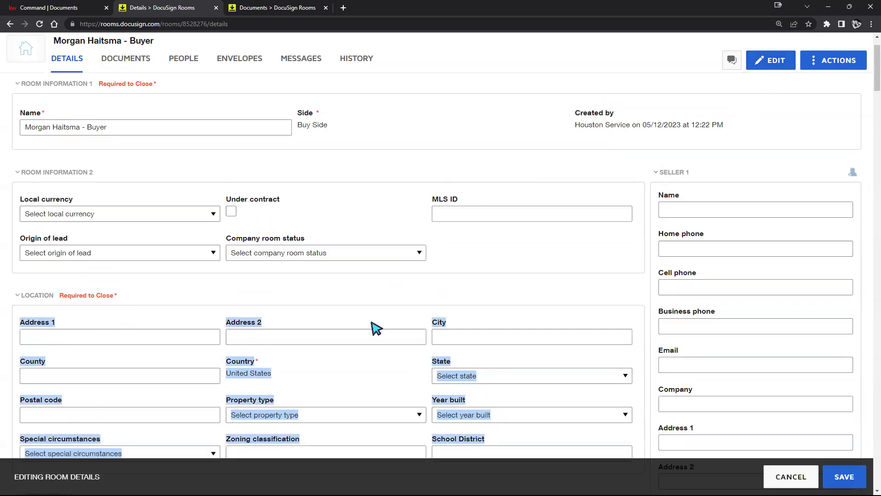
left_click(780, 478)
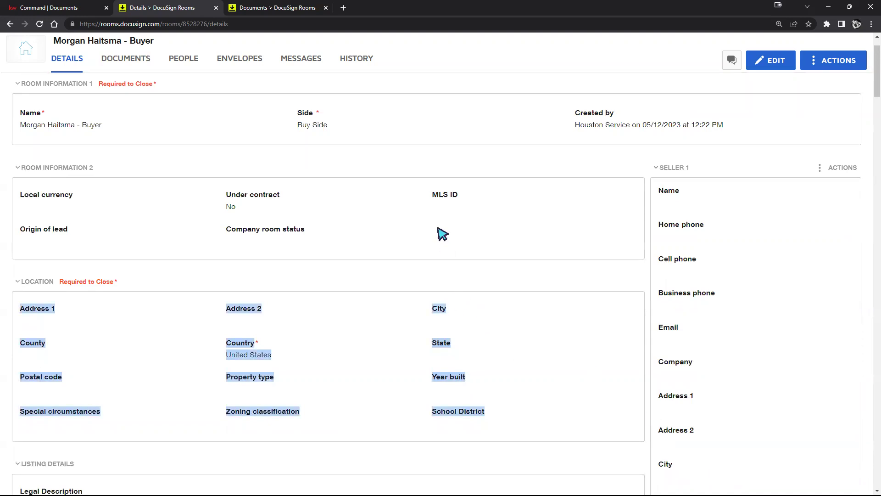
left_click(75, 6)
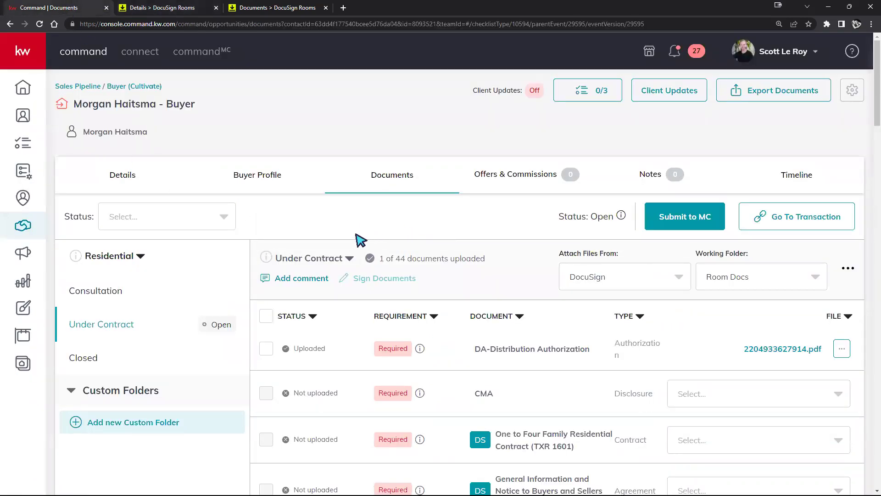
left_click(129, 183)
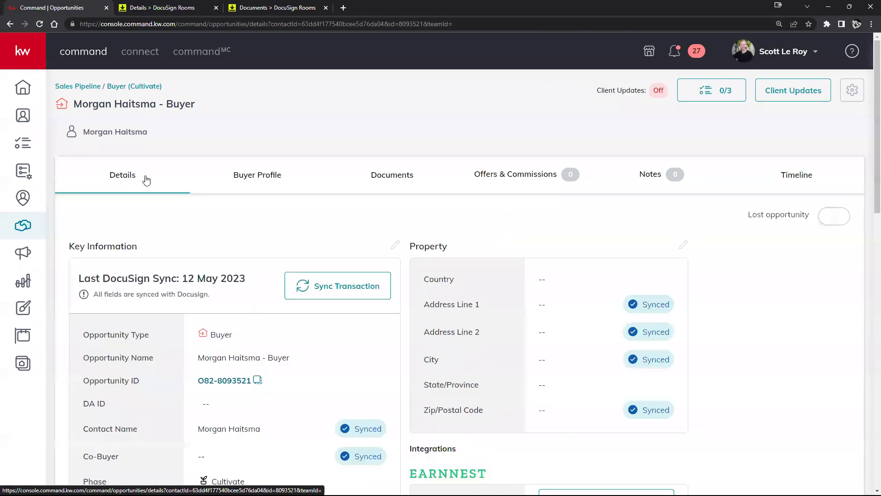
Step: Select the opportunity name, compare with the room details, then open General Information for editing
scroll(596, 240, "down", 2)
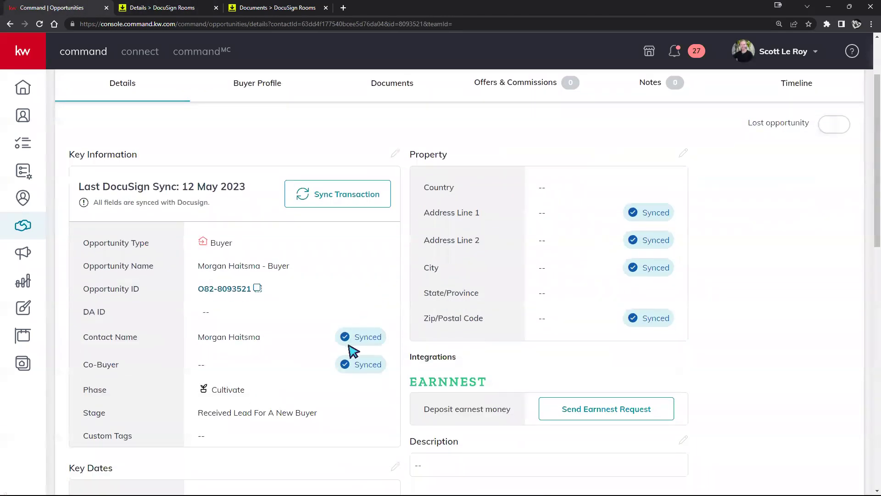
scroll(739, 309, "up", 1)
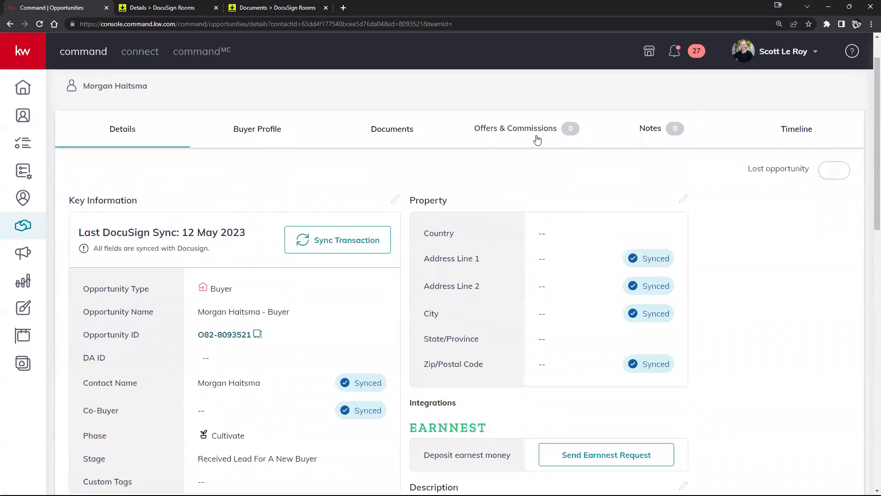
scroll(528, 270, "down", 1)
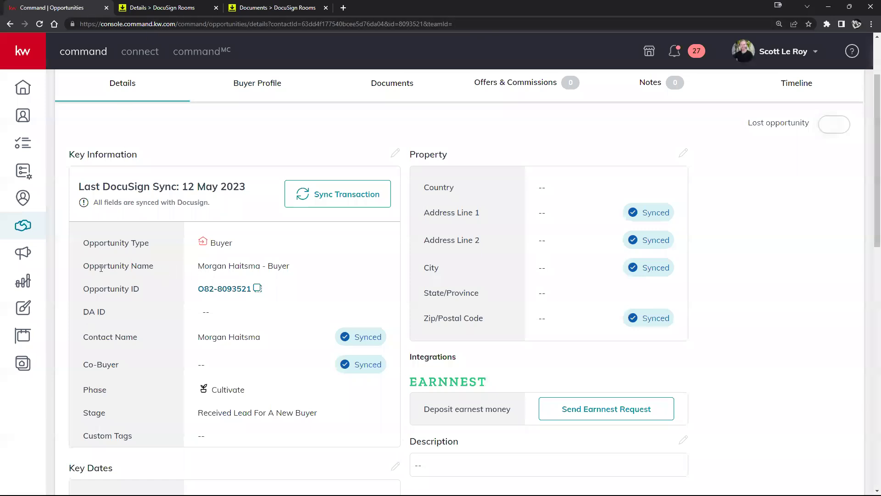
left_click_drag(84, 268, 295, 271)
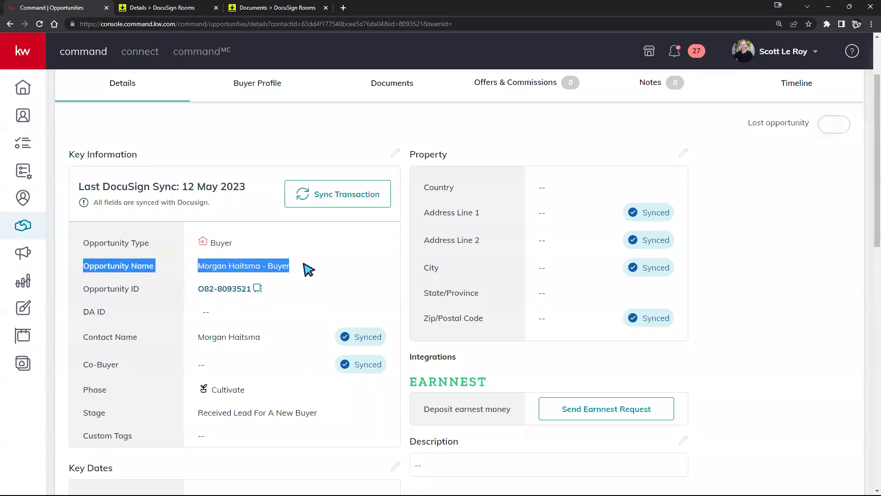
left_click(157, 8)
scroll(301, 275, "up", 2)
left_click_drag(104, 192, 13, 196)
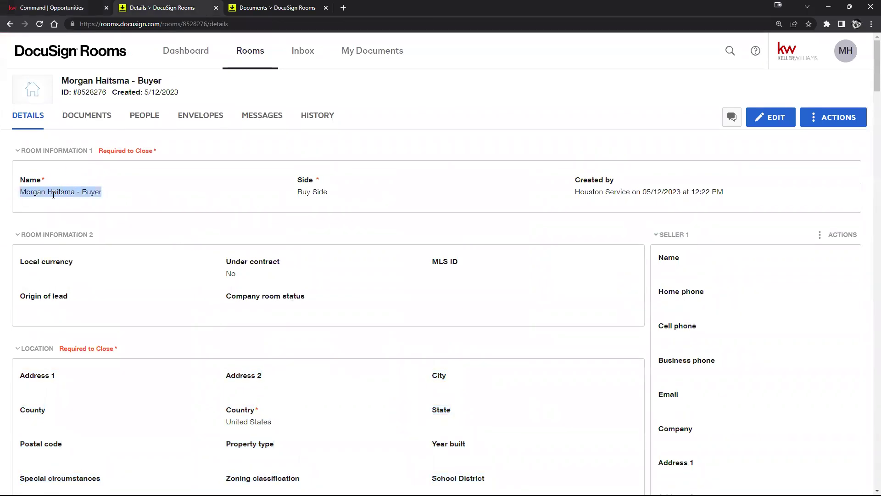
left_click(56, 6)
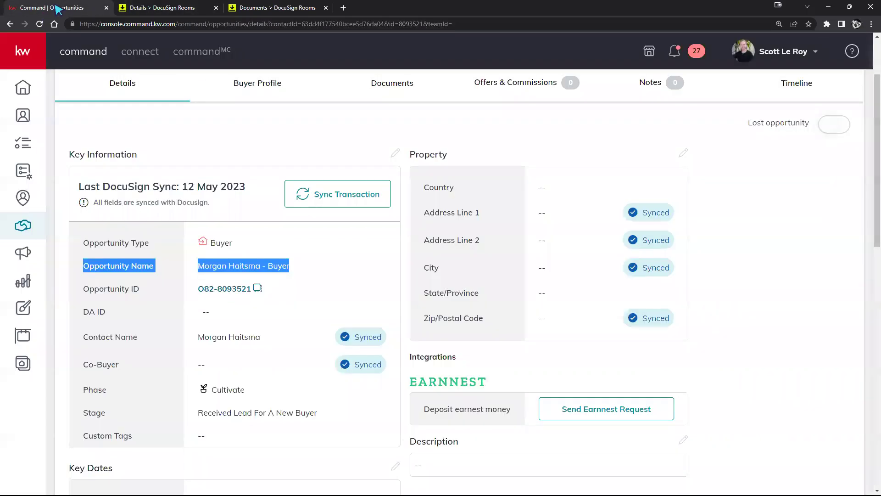
left_click(397, 153)
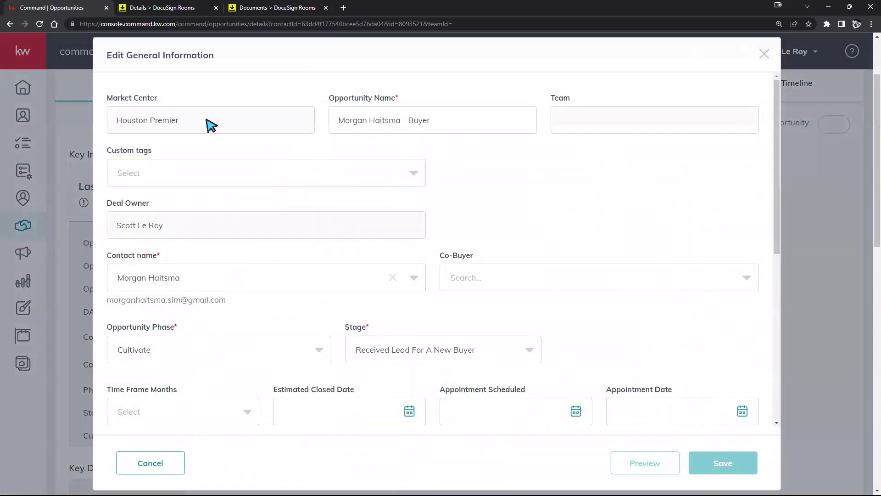
Step: Rename the opportunity to end in '2nd Buyer', save, and sync the transaction to DocuSign
left_click_drag(443, 114, 406, 123)
type("2nd")
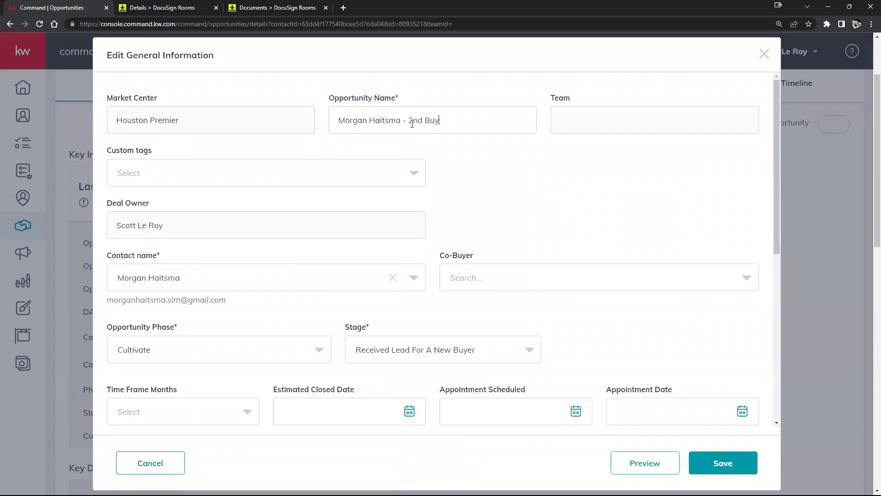
left_click(728, 464)
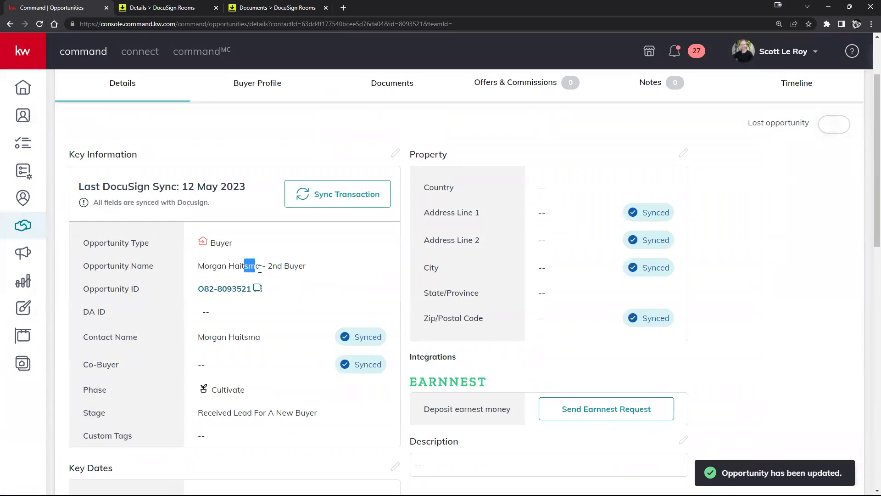
left_click(339, 192)
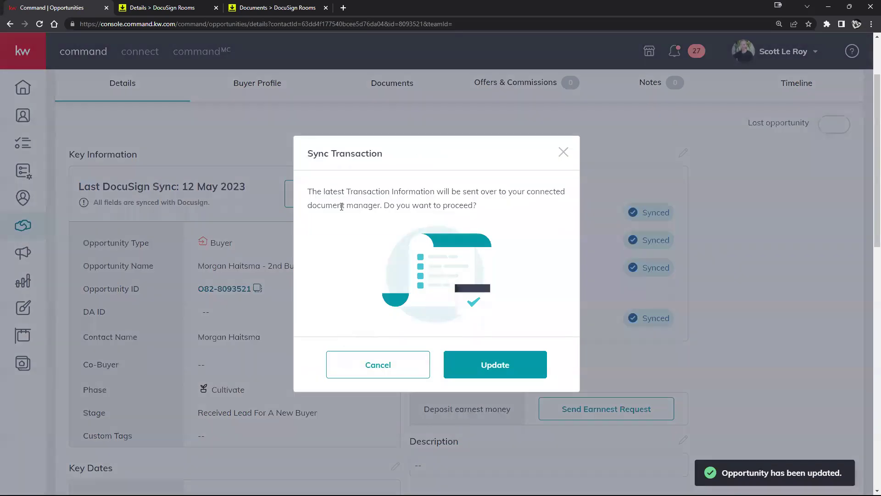
left_click(491, 373)
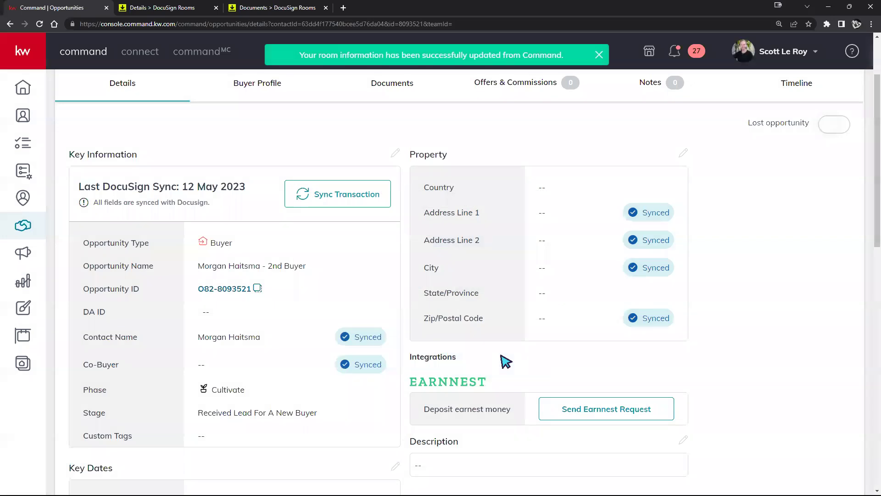
left_click(186, 8)
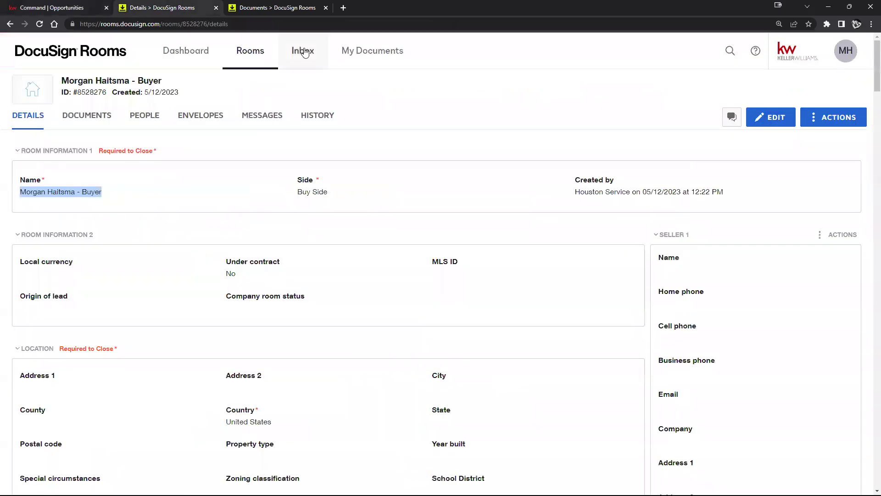
Step: Reload the DocuSign room details and check the Buyer name is still the old one
left_click(39, 24)
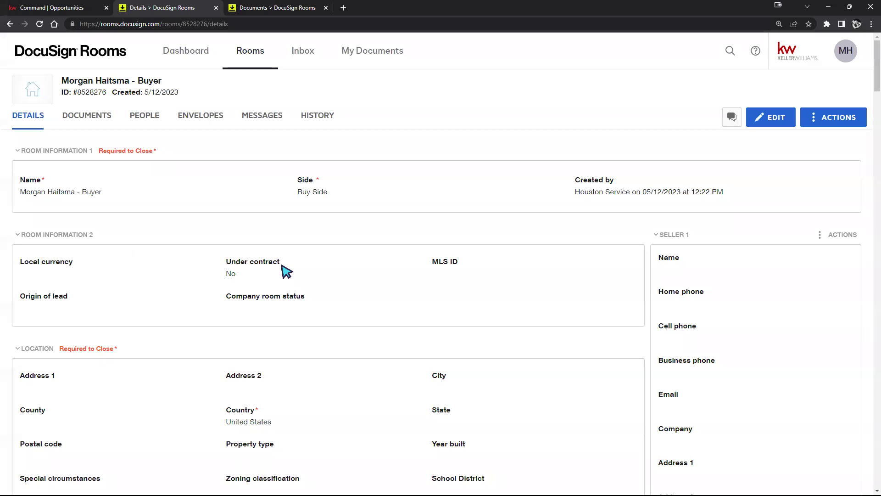
scroll(353, 169, "down", 7)
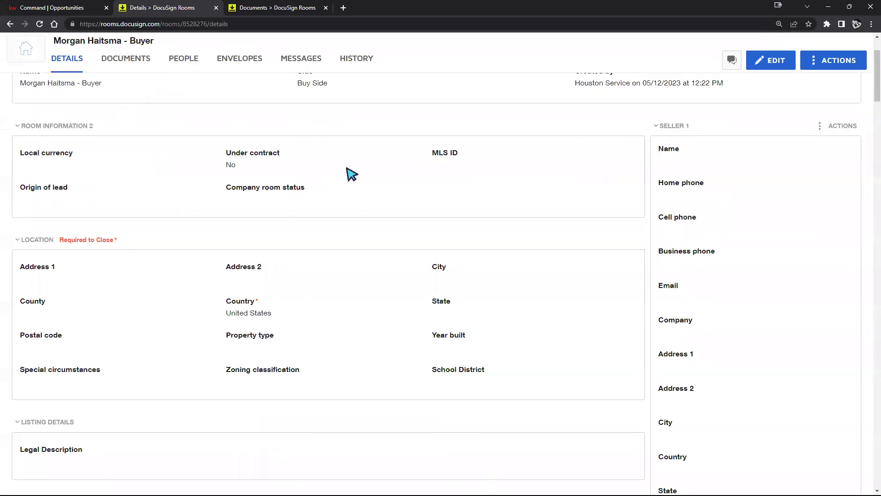
scroll(448, 144, "down", 15)
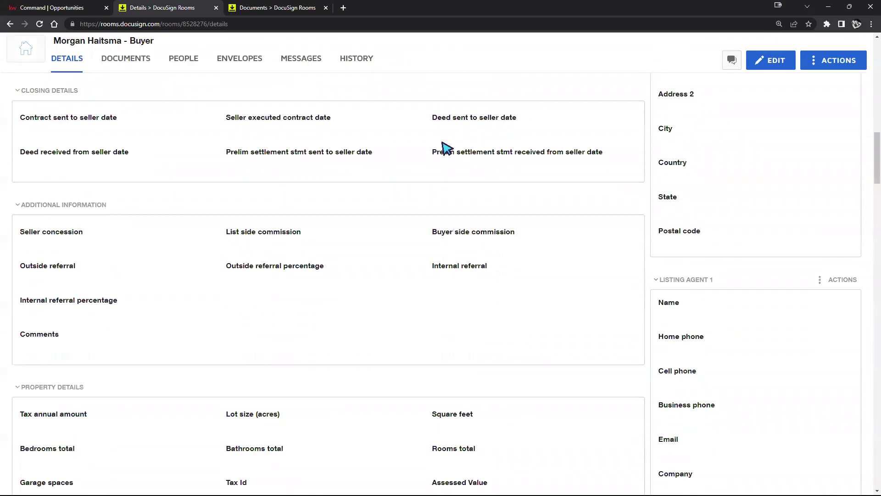
scroll(448, 144, "up", 20)
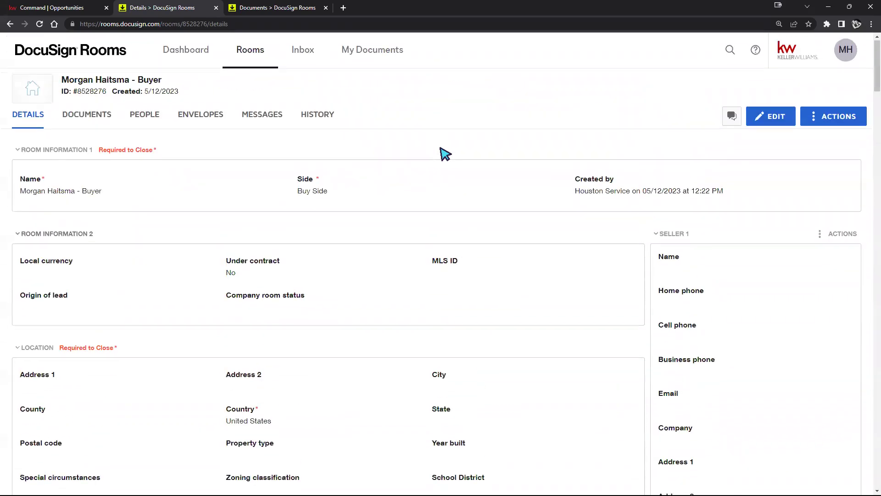
Step: Open and cancel the room details edit, then return to the Command opportunity page
left_click(765, 122)
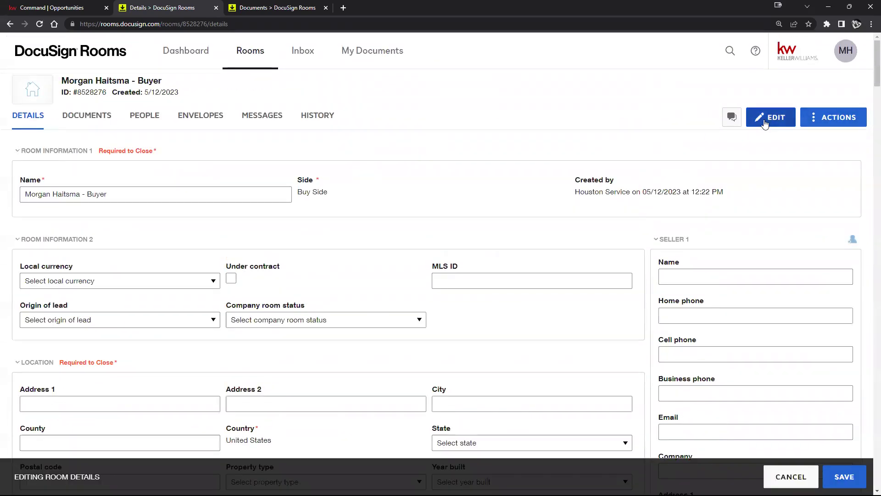
left_click(790, 477)
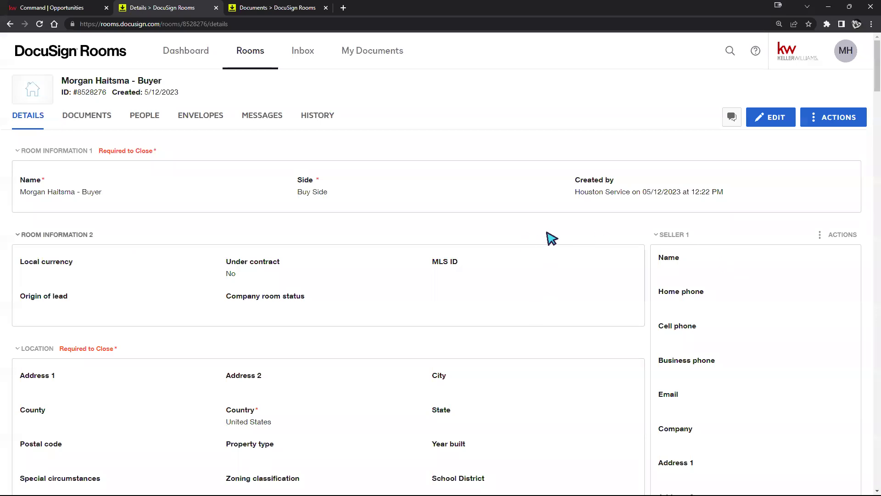
scroll(551, 219, "down", 20)
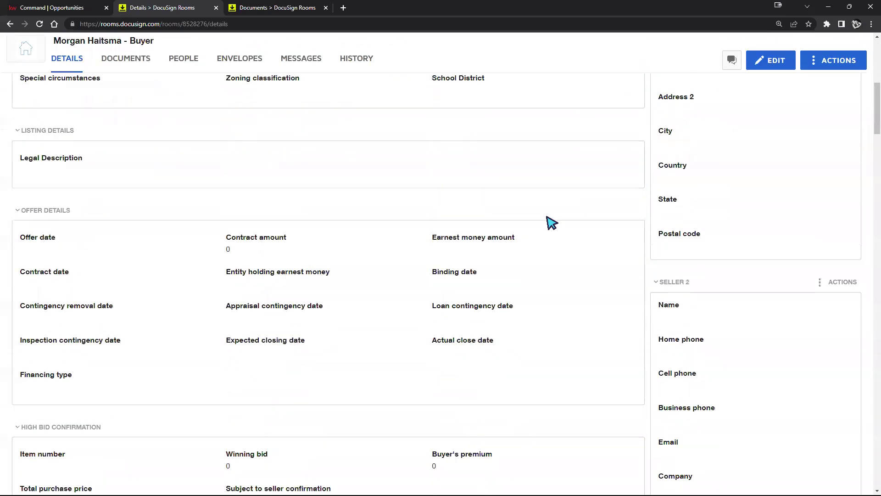
scroll(551, 223, "down", 5)
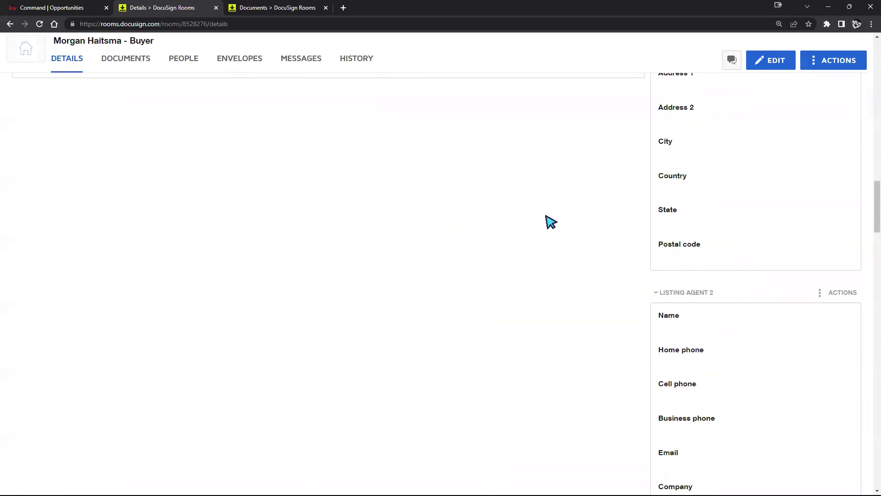
scroll(551, 220, "up", 8)
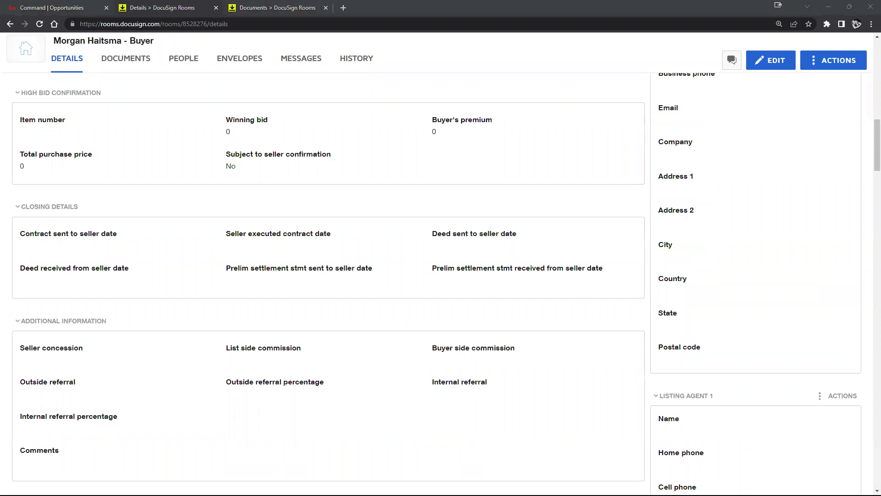
left_click(45, 10)
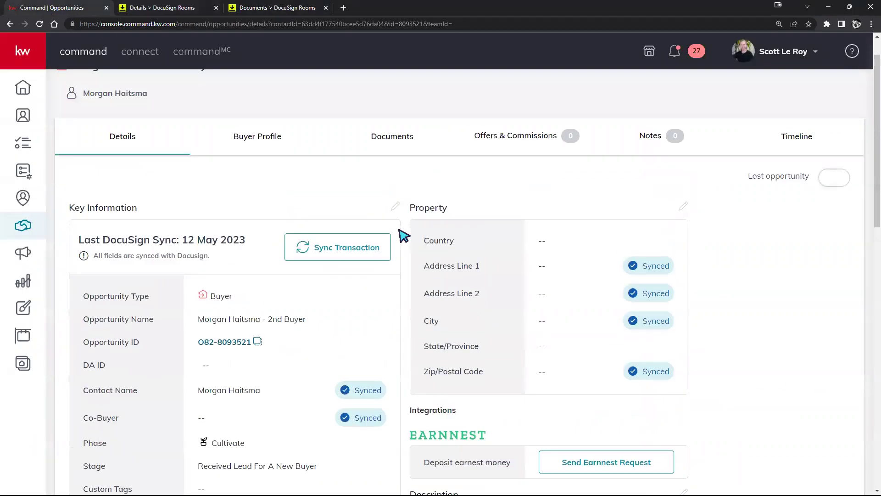
Step: Set the property address to 123 Main st, United States of America, using the first suggestion
left_click(684, 245)
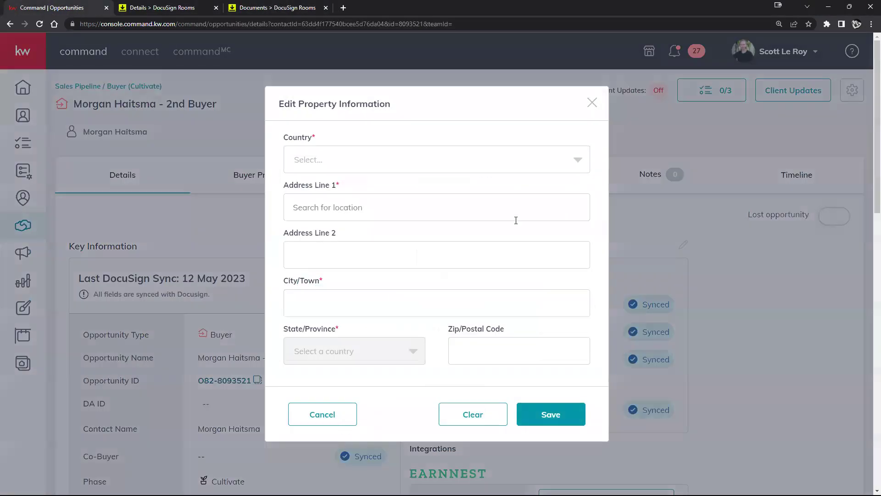
left_click(362, 163)
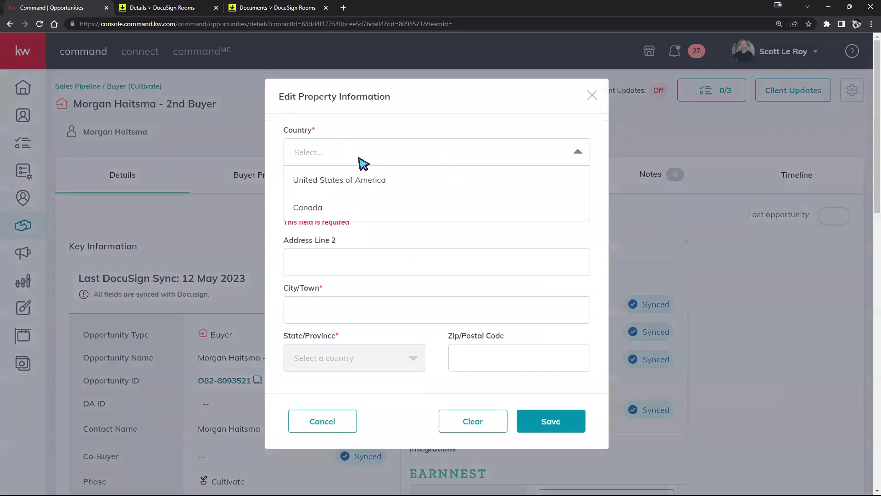
left_click(353, 181)
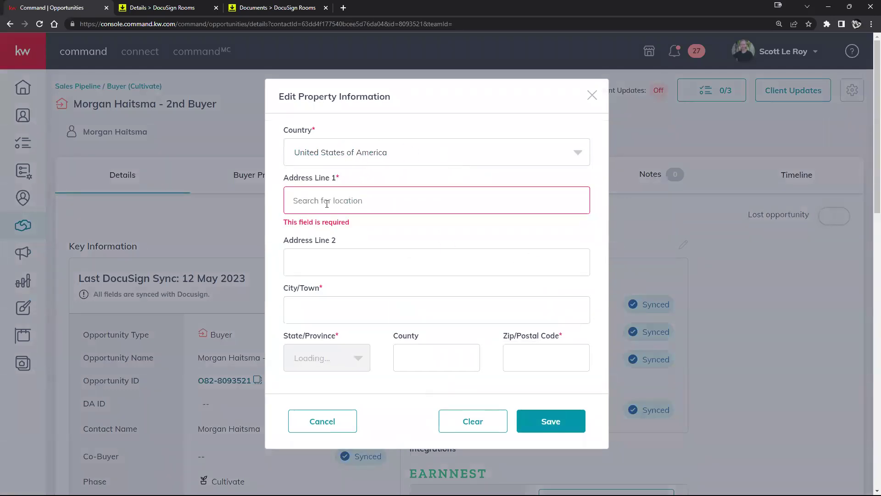
left_click(327, 203)
type("123 Main st")
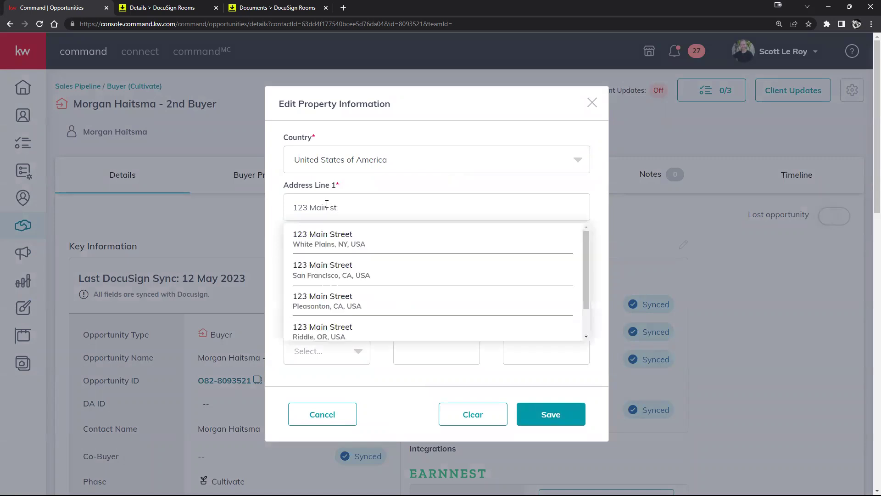
left_click(358, 240)
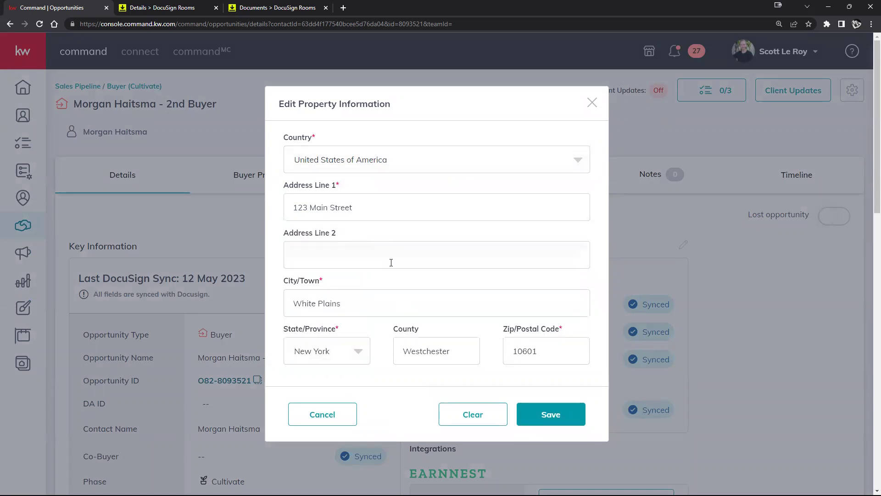
left_click(551, 414)
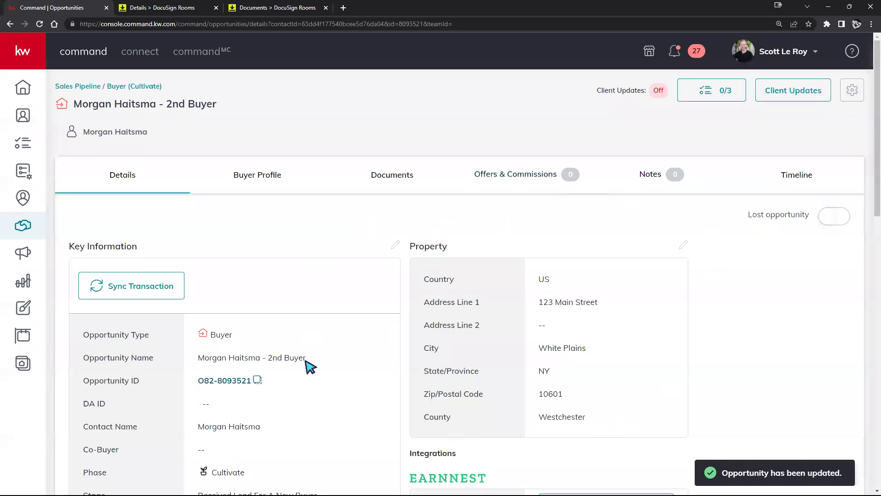
left_click(140, 281)
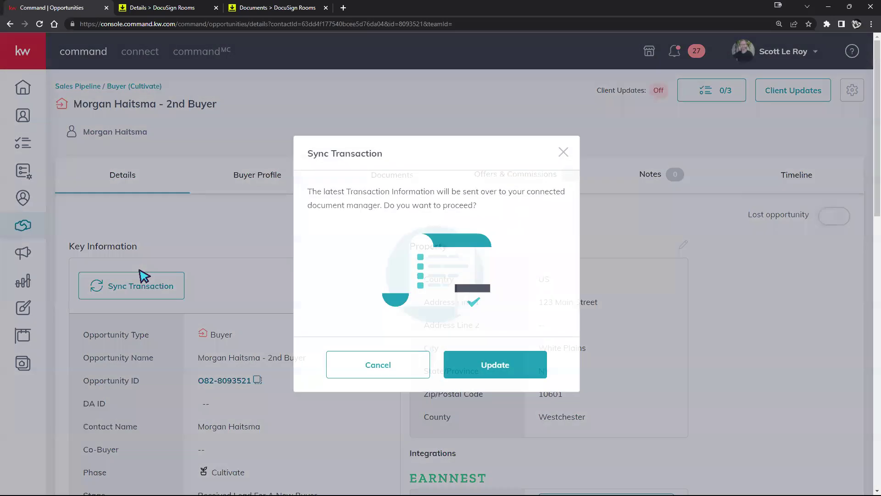
Step: Sync the updated property address to DocuSign, then show the room's documents after closing the duplicate tab
left_click(530, 361)
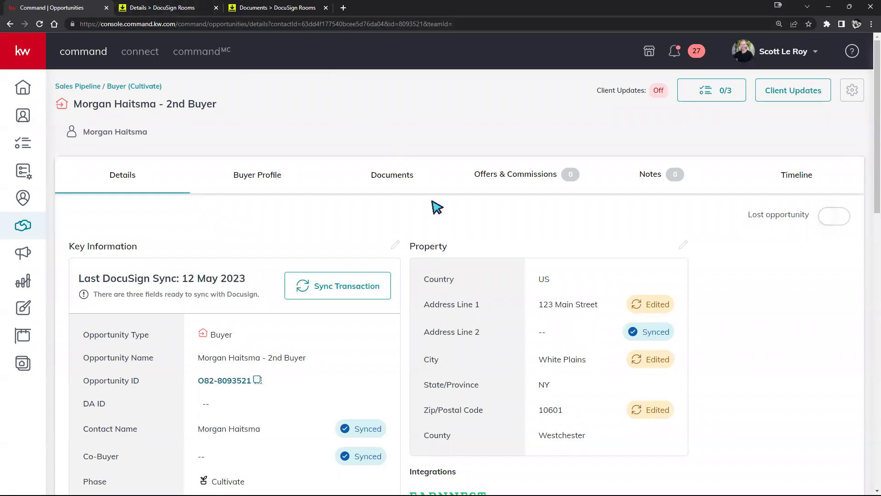
left_click(185, 12)
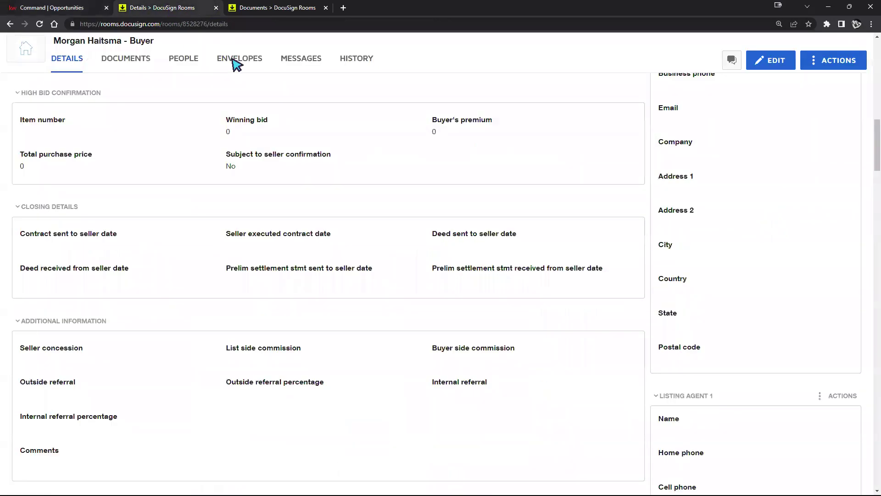
scroll(629, 98, "up", 6)
left_click(121, 63)
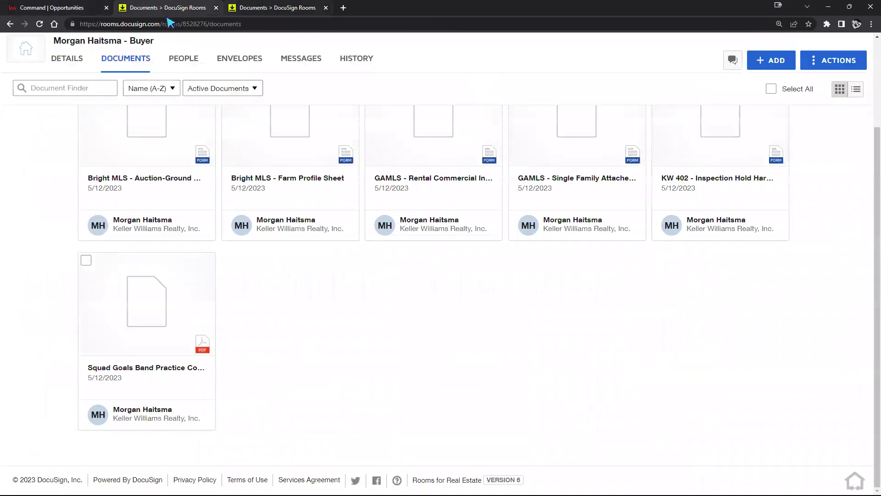
left_click(326, 8)
left_click(60, 6)
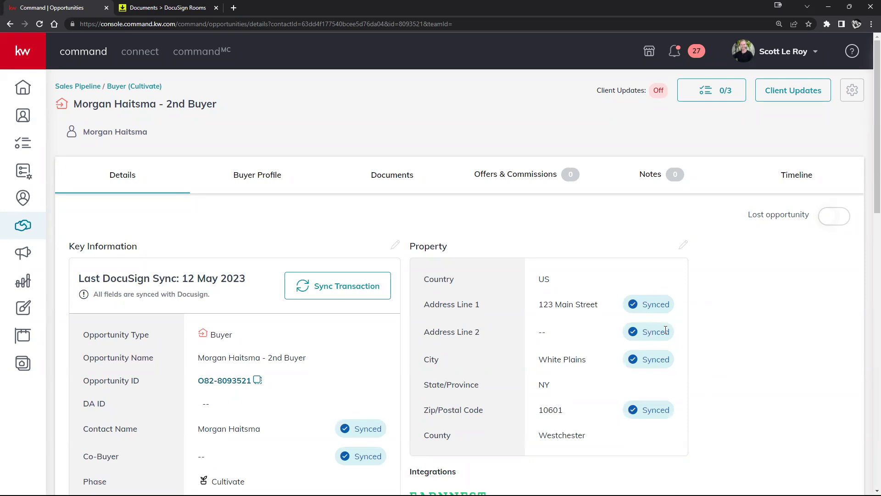
left_click(147, 6)
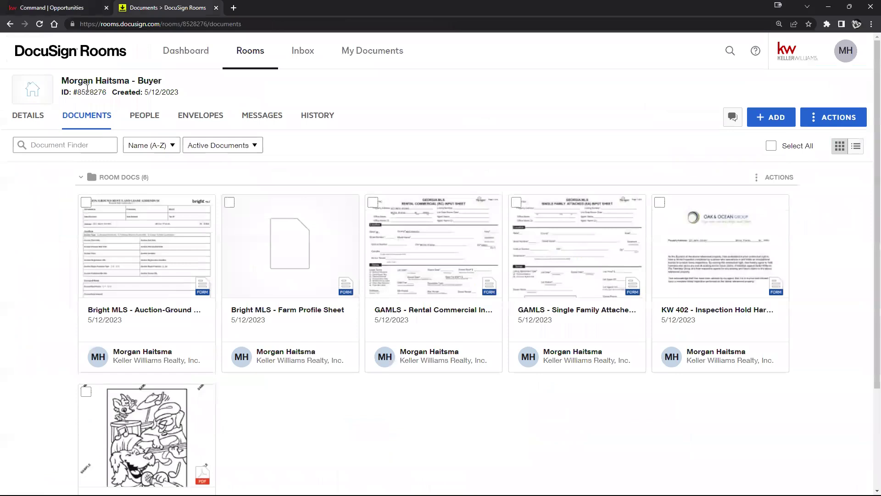
left_click(26, 118)
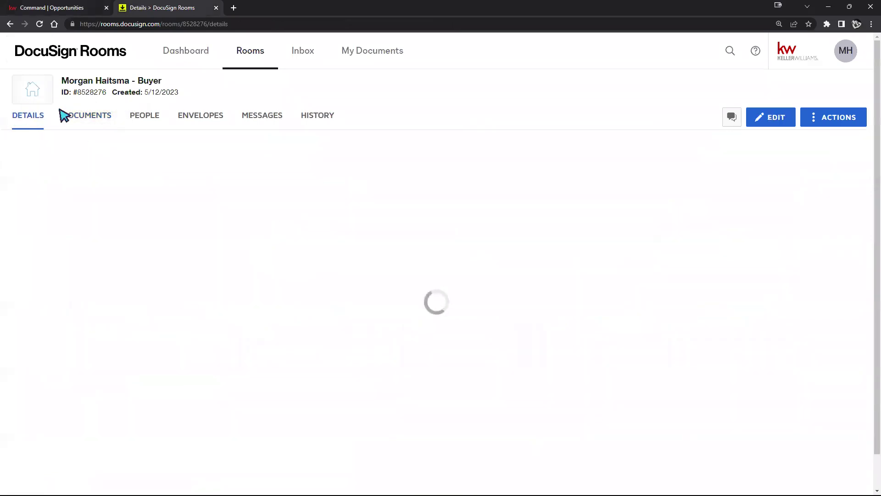
scroll(330, 311, "down", 2)
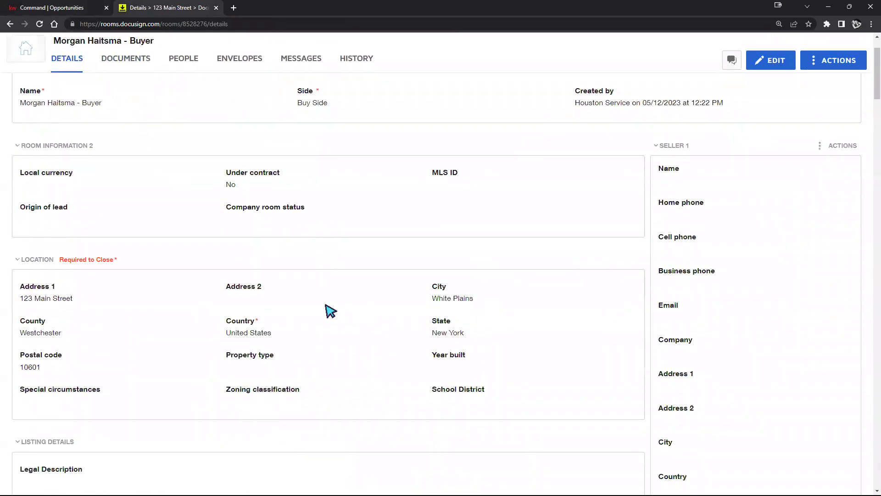
scroll(330, 311, "down", 2)
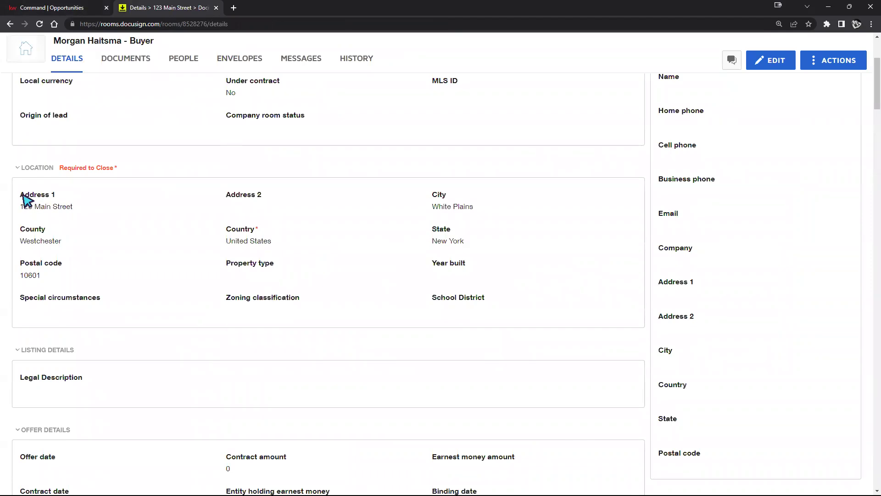
left_click_drag(23, 202, 505, 310)
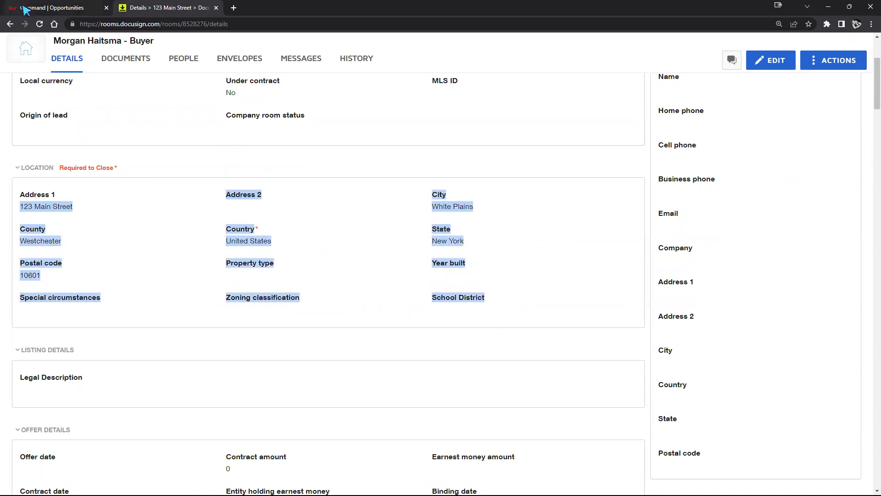
scroll(486, 346, "up", 1)
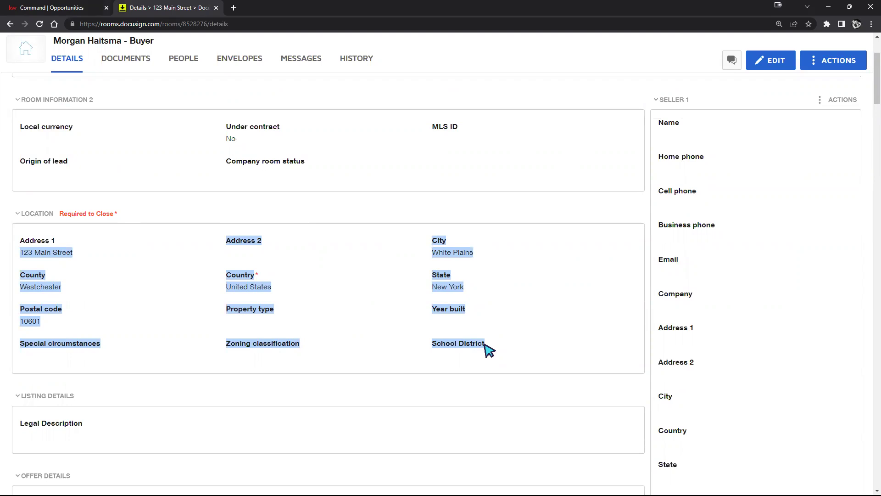
left_click(67, 10)
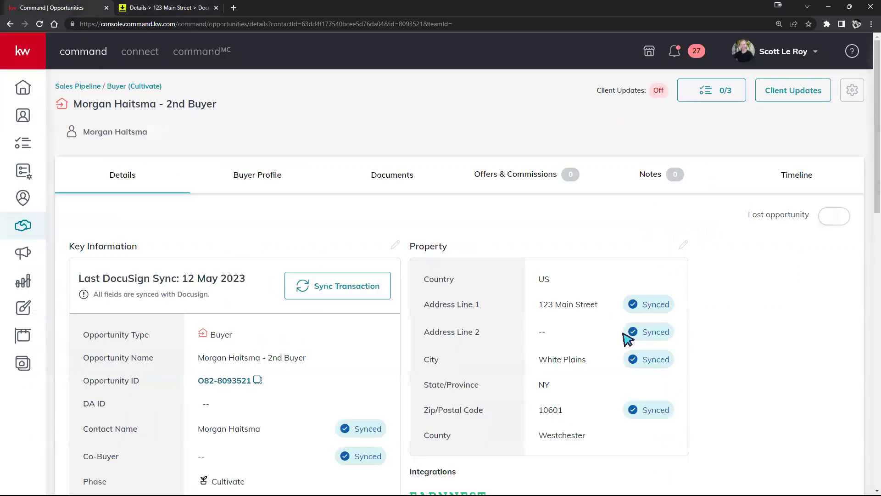
scroll(479, 324, "down", 1)
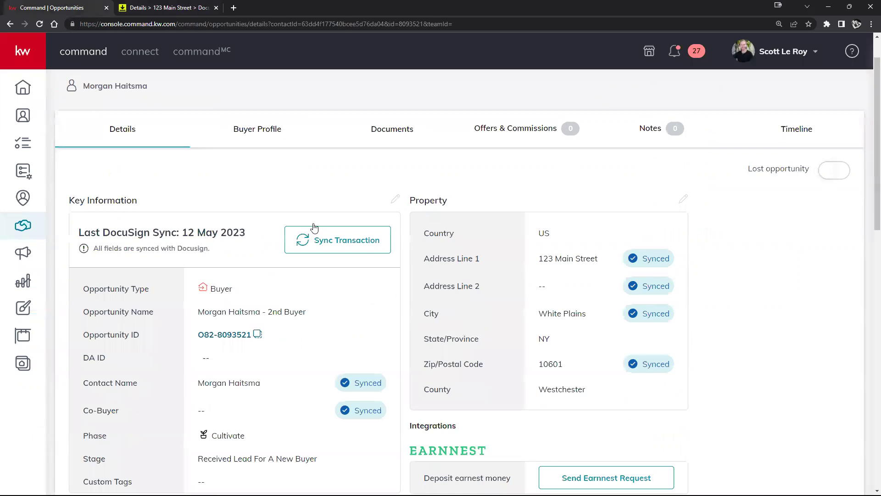
left_click(133, 7)
scroll(393, 351, "up", 3)
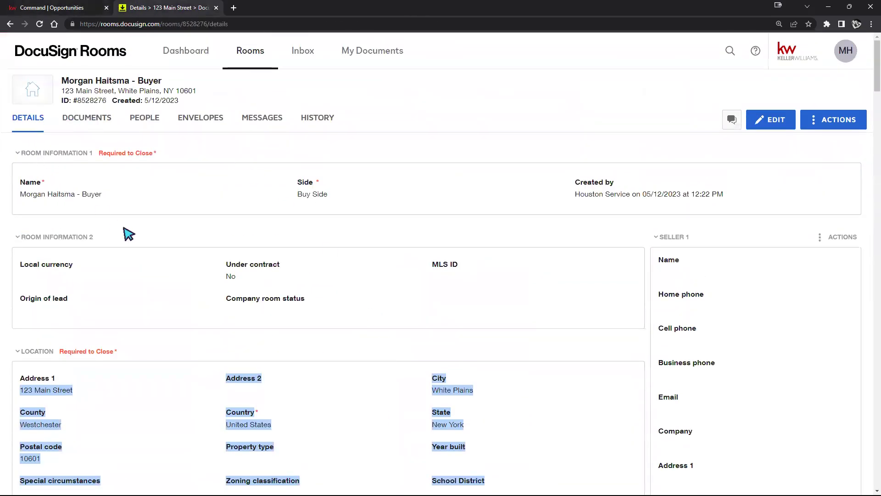
left_click(387, 349)
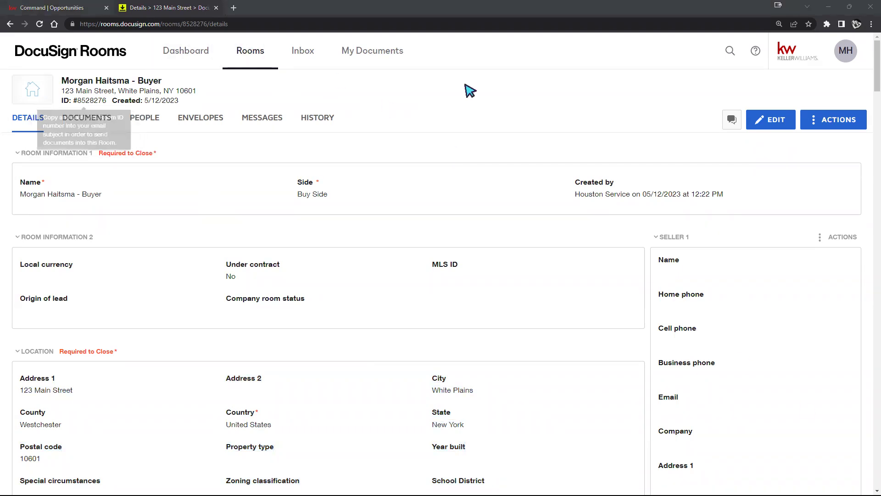
Step: Permanently delete the Squad Goals coloring-page PDF, leaving five forms in the room
left_click(95, 118)
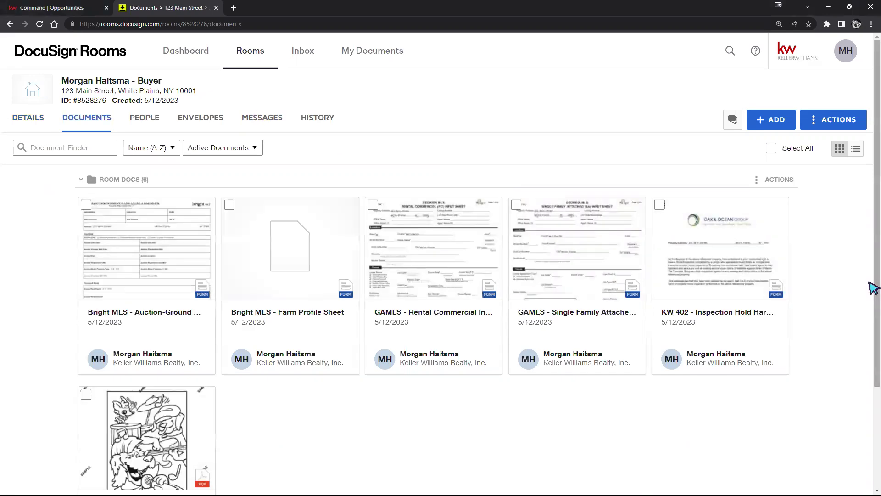
scroll(358, 372, "down", 2)
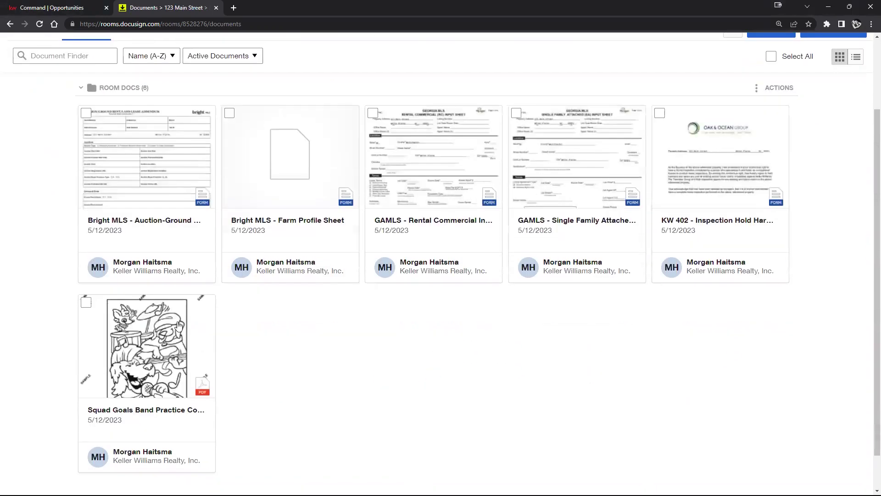
left_click(85, 307)
scroll(255, 413, "up", 1)
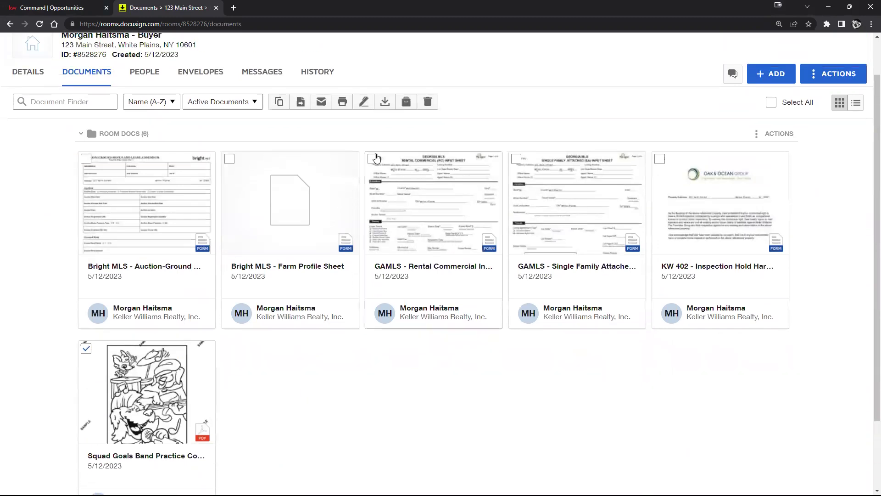
left_click(426, 103)
left_click(342, 206)
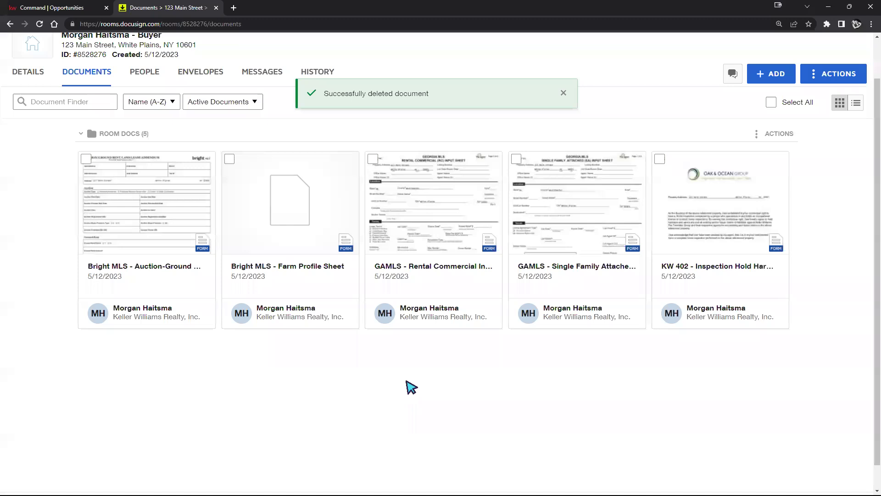
scroll(374, 386, "up", 1)
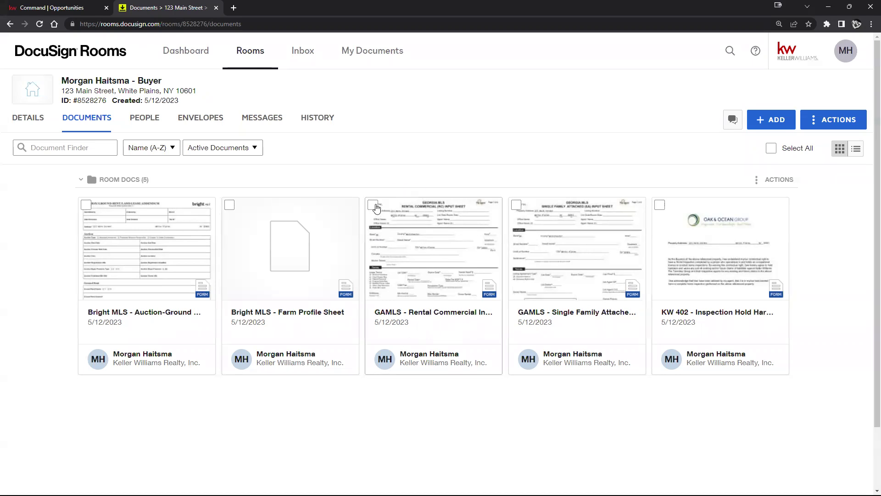
Step: Select only the GAMLS Rental Commercial form and create an envelope from it
left_click(374, 205)
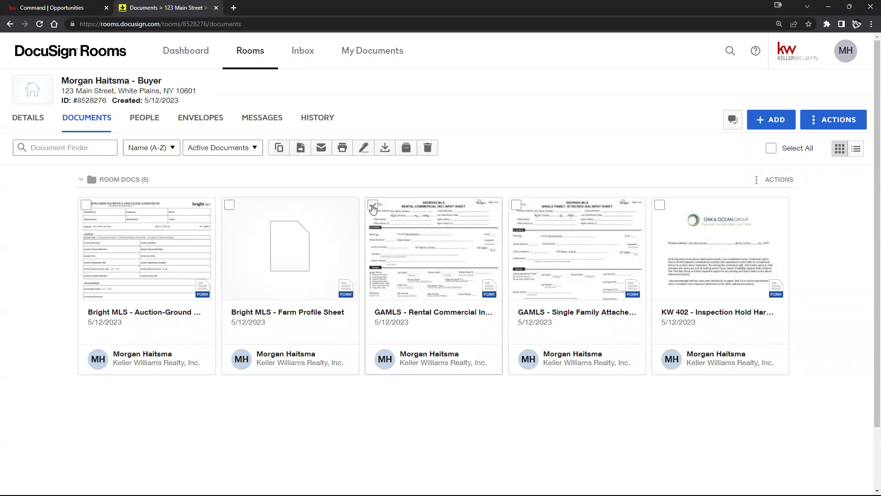
left_click(372, 206)
left_click(230, 207)
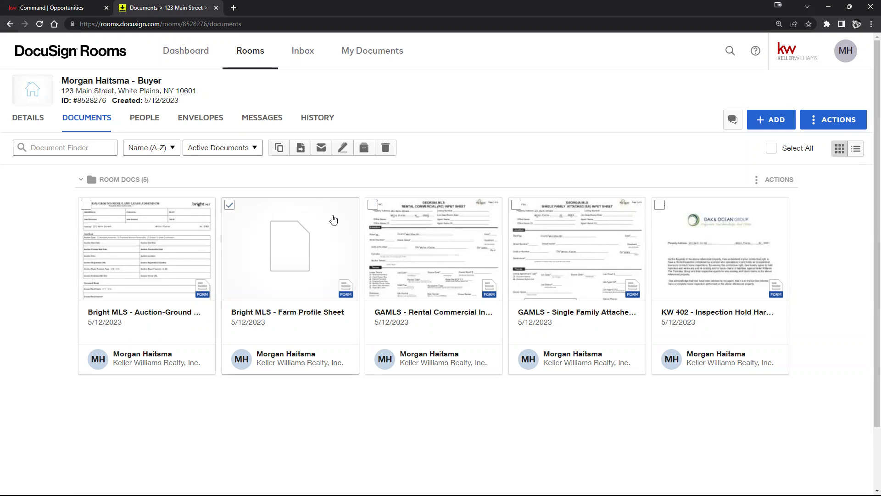
left_click(372, 205)
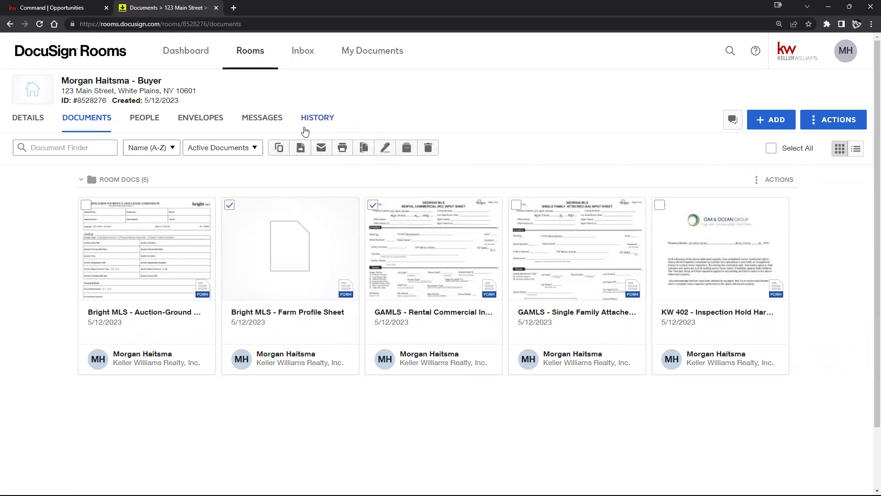
left_click(229, 204)
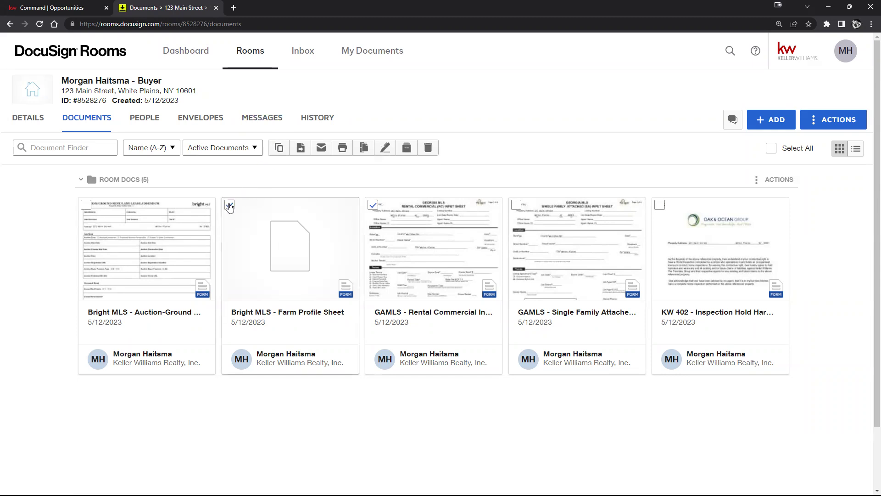
left_click(373, 207)
left_click(373, 207)
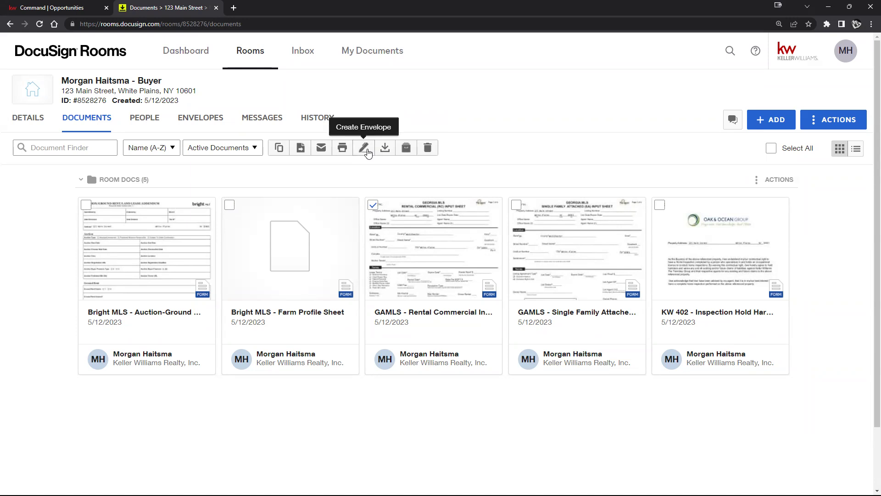
left_click(367, 153)
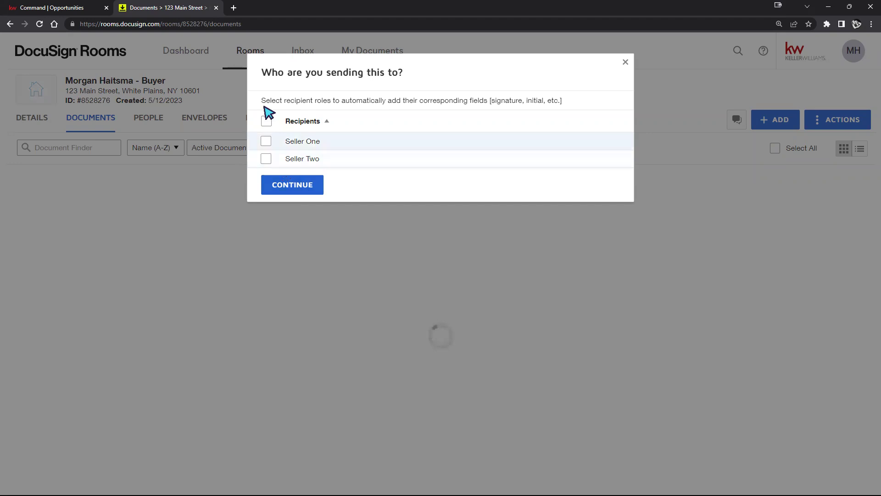
Step: Choose Recipients with Seller Two excluded, and continue with only Seller One
left_click(266, 122)
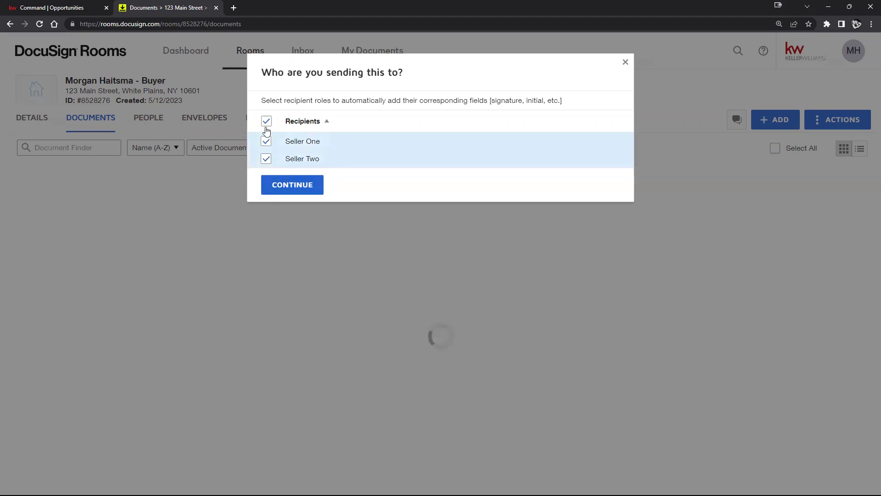
left_click(266, 158)
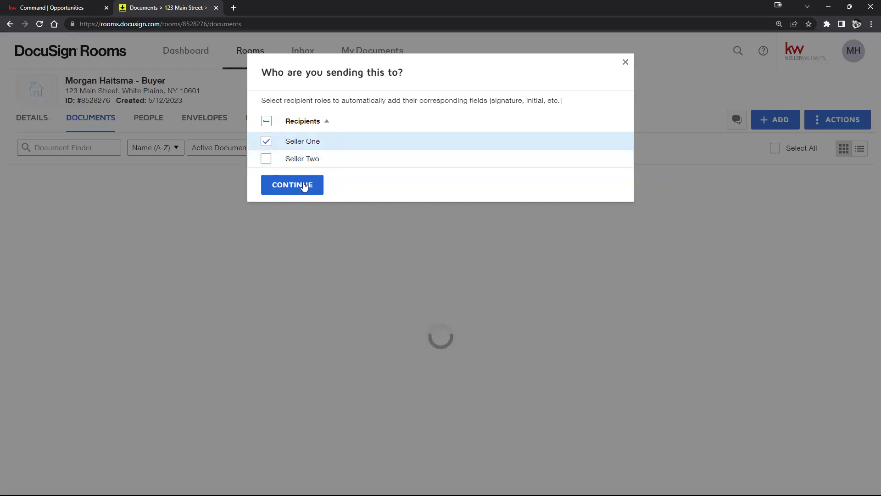
left_click(303, 186)
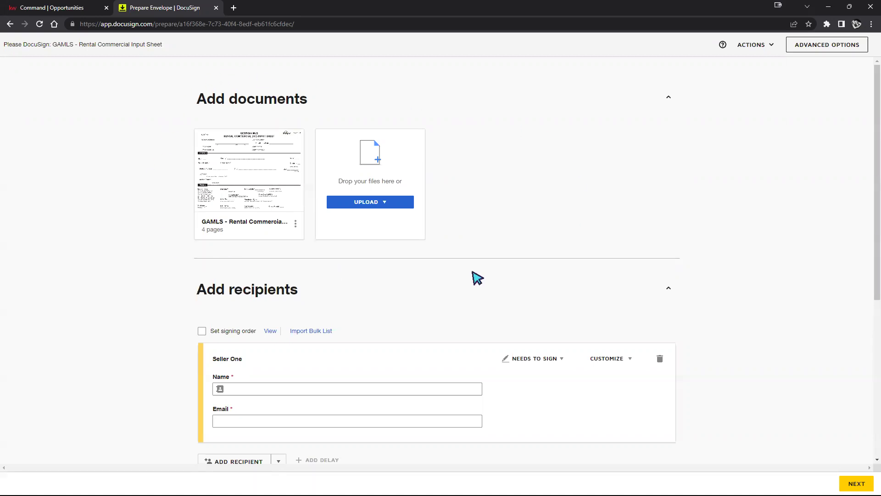
Step: Add the room's Bright MLS Auction-Ground Rent-Land Lease Addendum to the envelope from Rooms documents
mouse_move(210, 221)
mouse_move(210, 142)
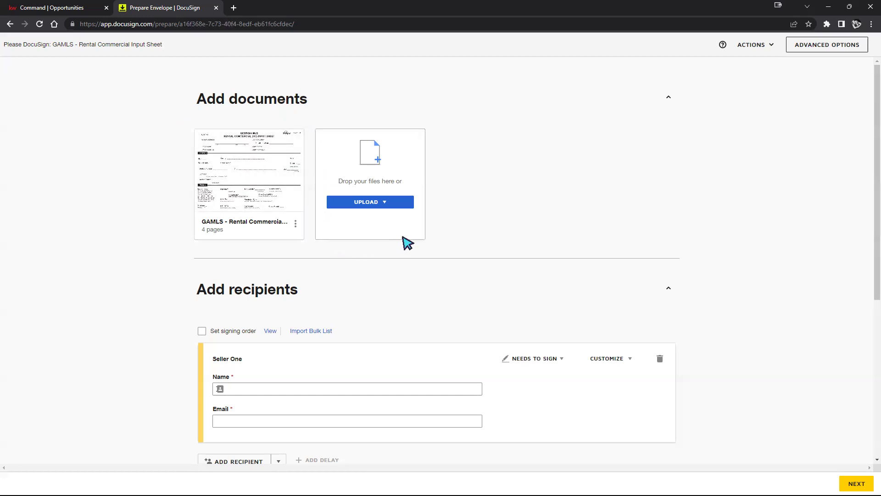
left_click(361, 203)
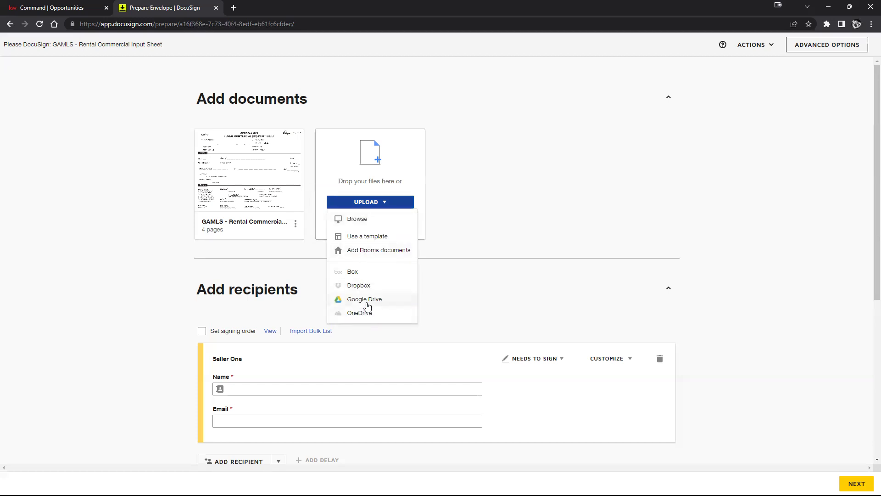
left_click(369, 256)
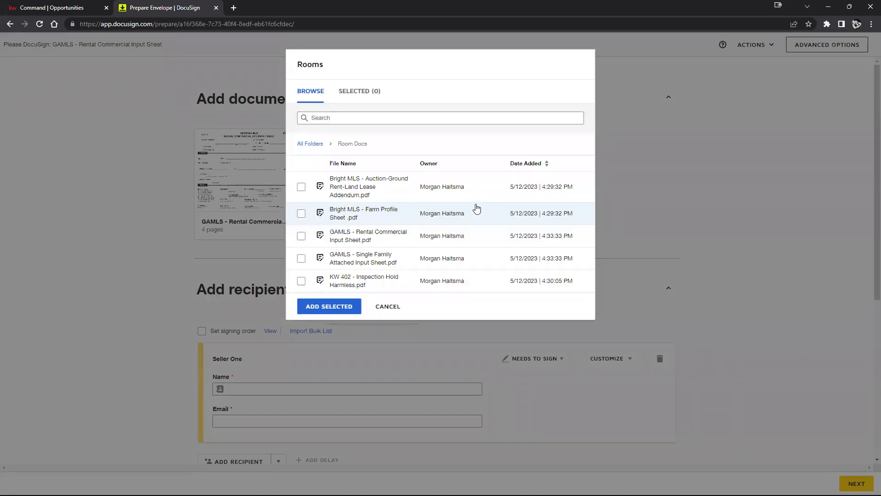
left_click(302, 188)
left_click(327, 306)
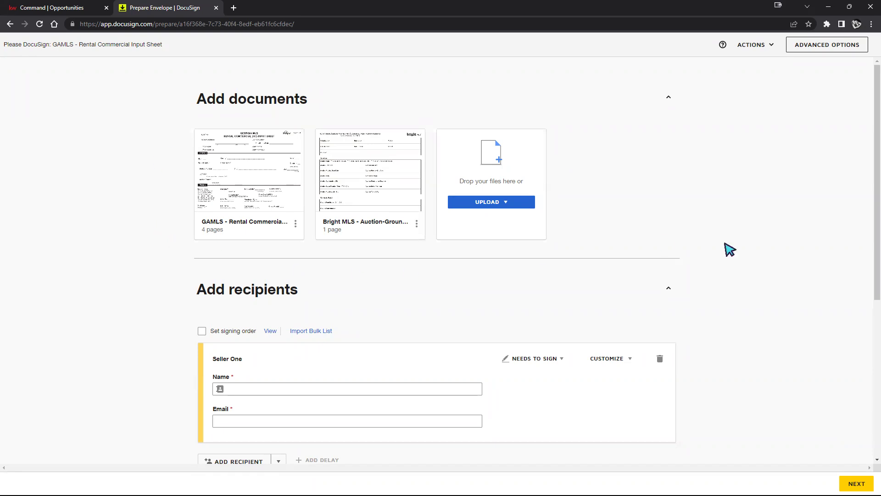
Step: Remove the trial extra recipient and delete the Seller One placeholder recipient
scroll(743, 252, "down", 1)
scroll(744, 253, "down", 5)
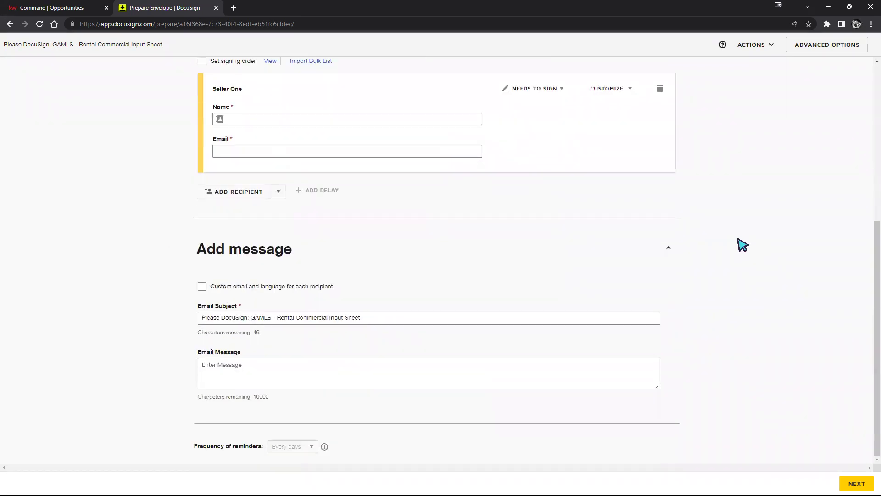
scroll(746, 243, "up", 1)
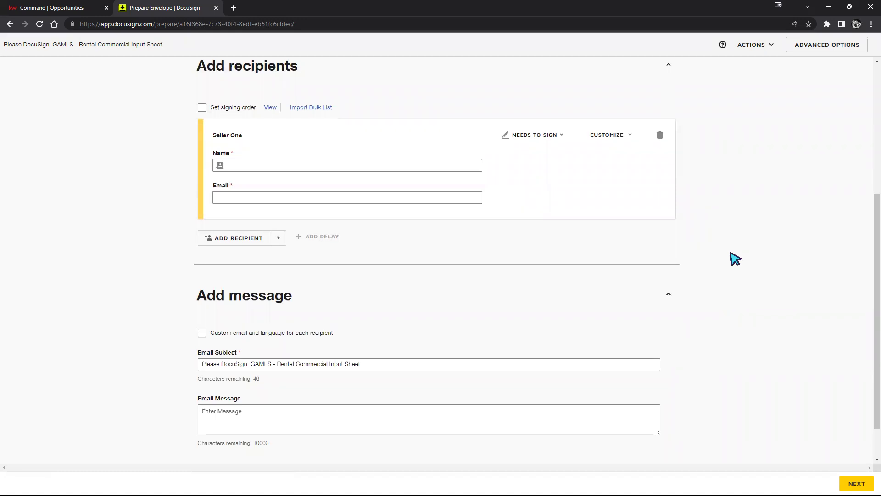
scroll(731, 257, "up", 2)
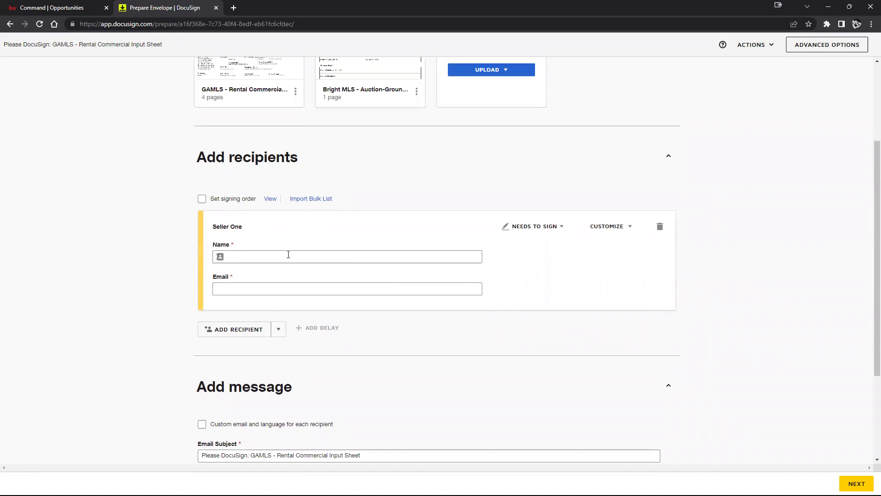
left_click(238, 338)
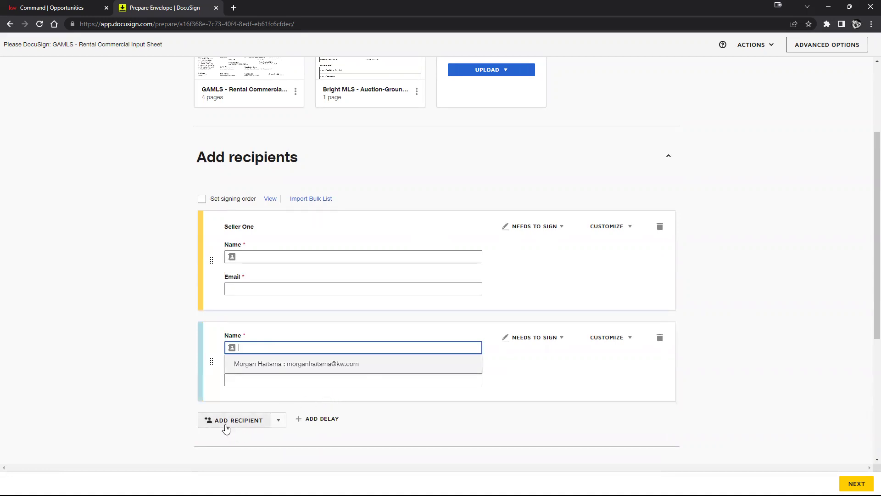
left_click(223, 420)
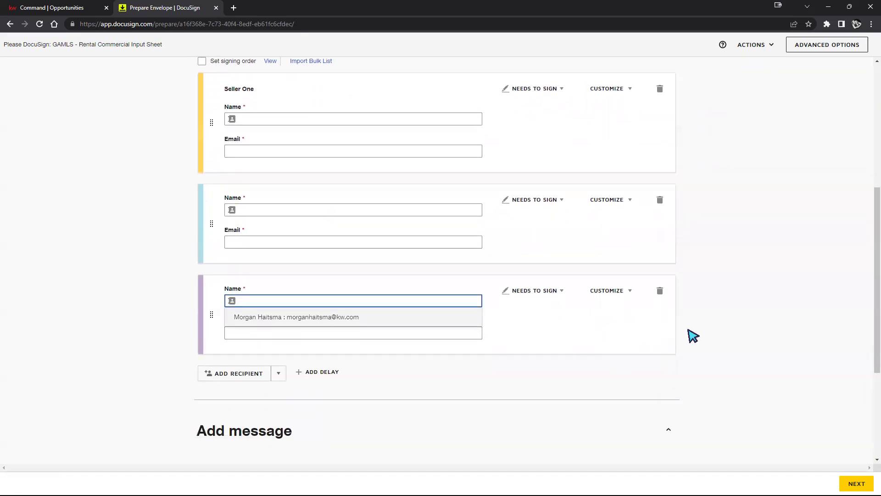
left_click(745, 316)
scroll(729, 332, "up", 1)
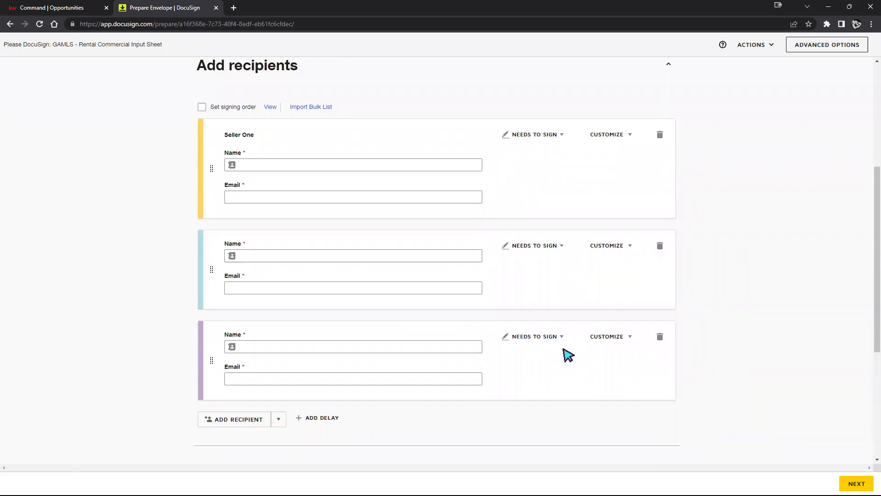
left_click(660, 338)
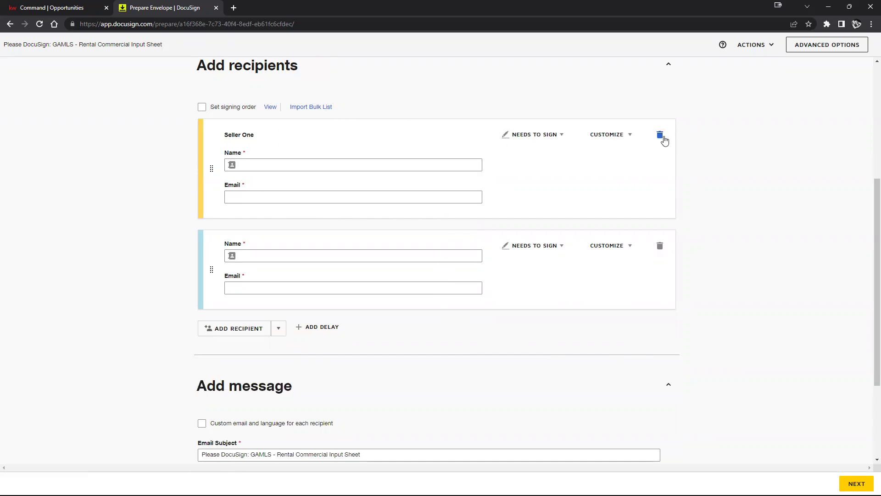
left_click(660, 134)
left_click(397, 150)
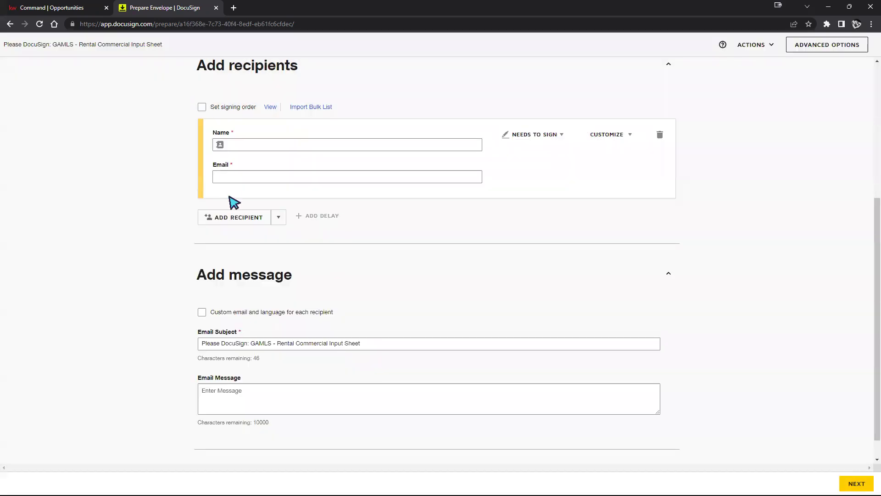
Step: Add a second recipient and fill both signers' names and e-mails from saved contacts
left_click(211, 214)
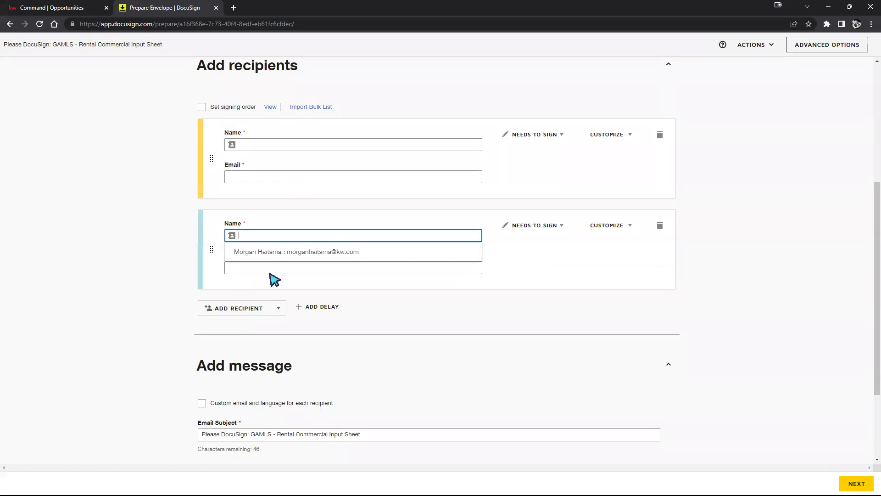
left_click(782, 231)
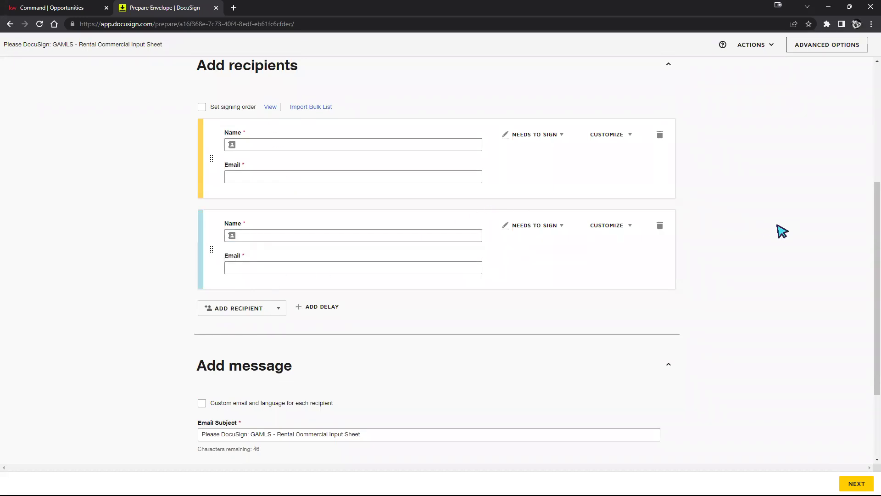
left_click(305, 145)
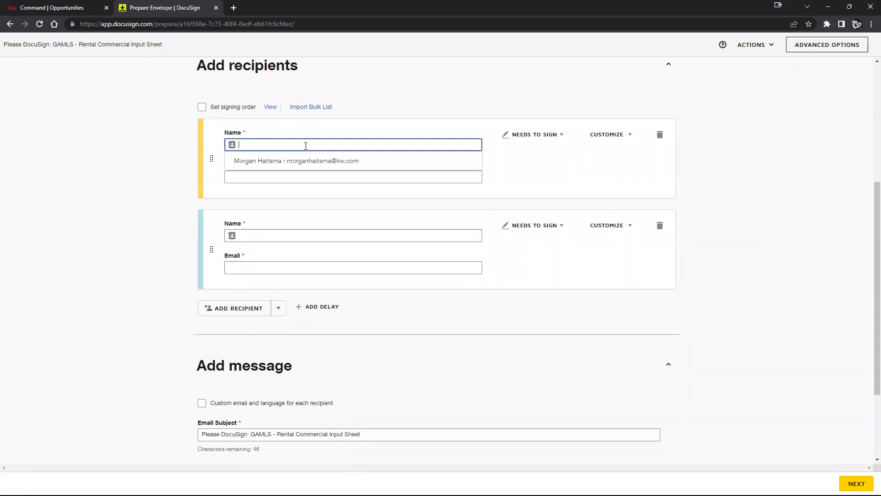
left_click(306, 161)
left_click(313, 233)
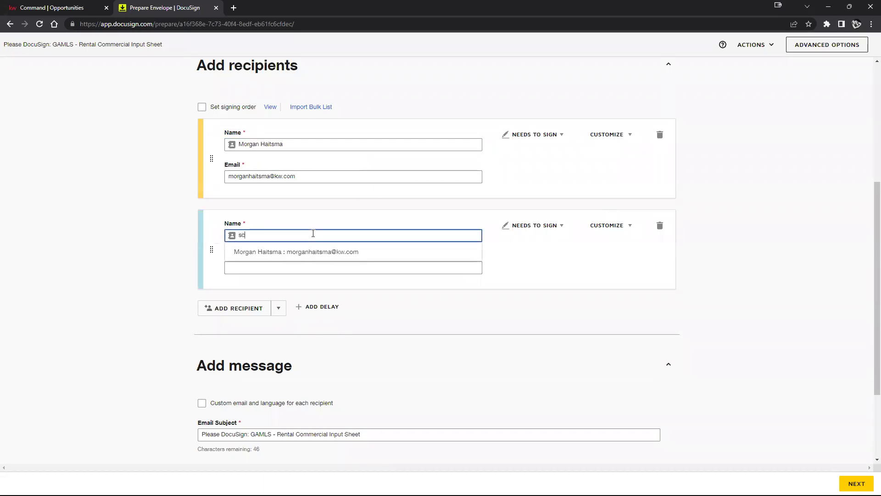
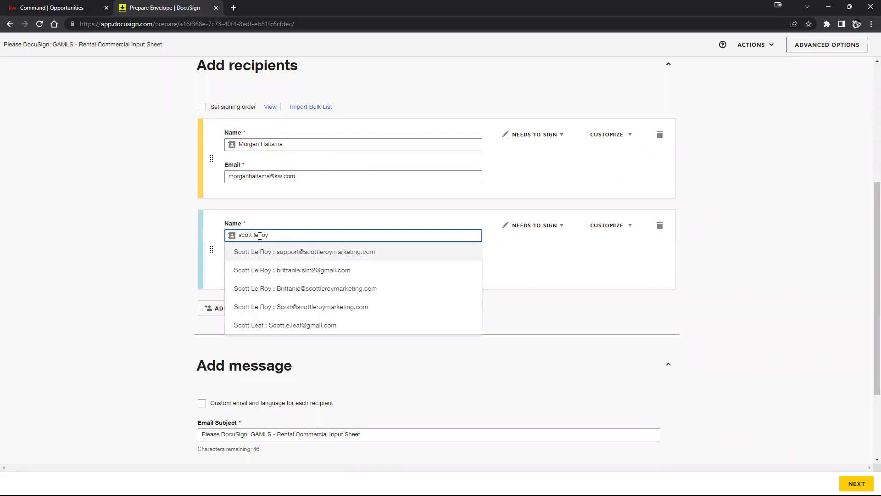
left_click(324, 253)
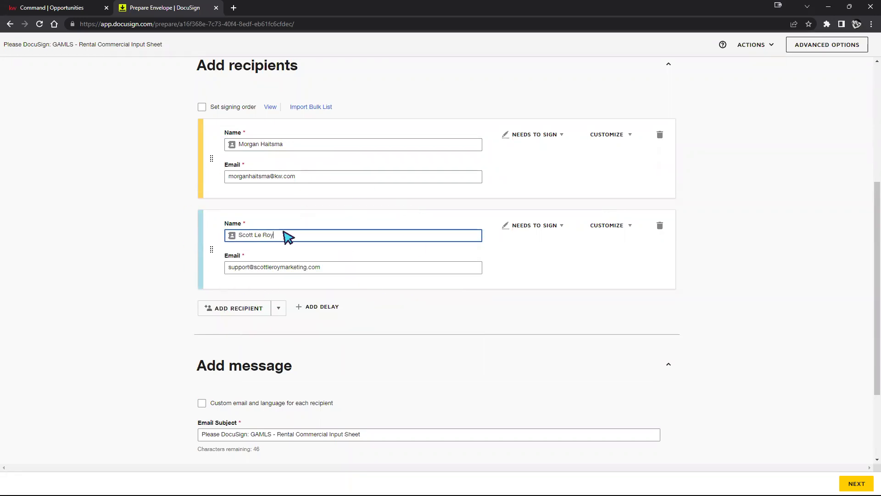
left_click(707, 276)
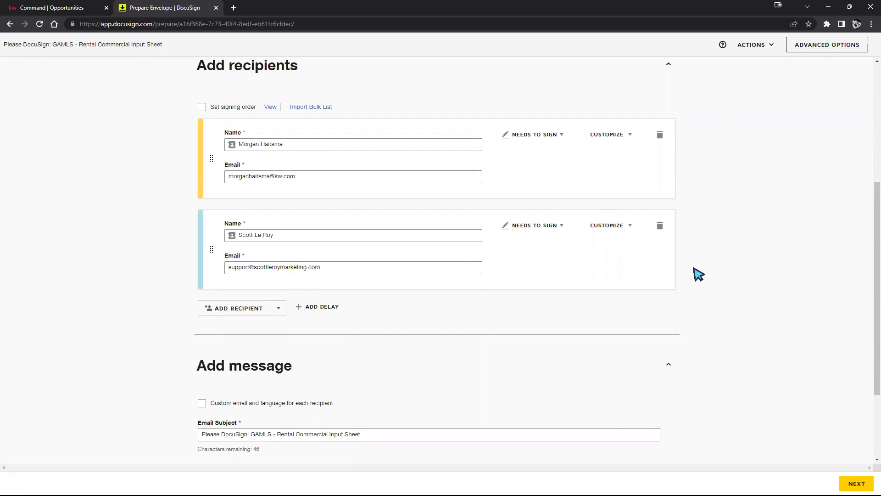
scroll(765, 257, "up", 1)
Step: Enable Set signing order and edit the two recipients' order positions
scroll(765, 259, "up", 3)
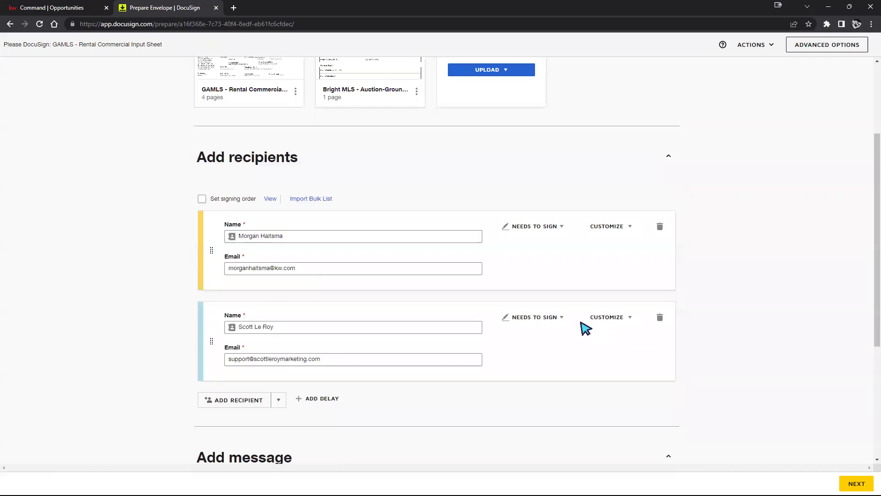
left_click(202, 199)
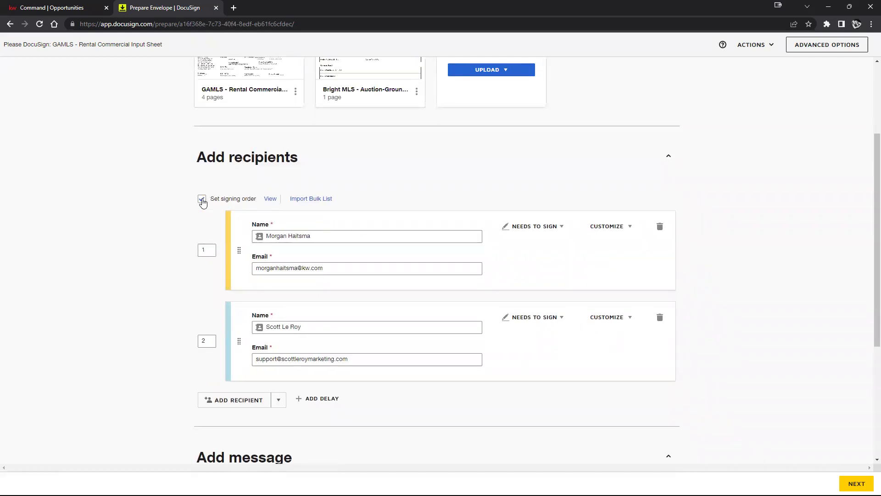
left_click(201, 250)
left_click(202, 342)
left_click(206, 252)
left_click(202, 343)
left_click(143, 335)
Step: Rearrange the recipient cards and re-enter order numbers until the signers read 1 and 2
left_click_drag(238, 339, 240, 243)
left_click(206, 250)
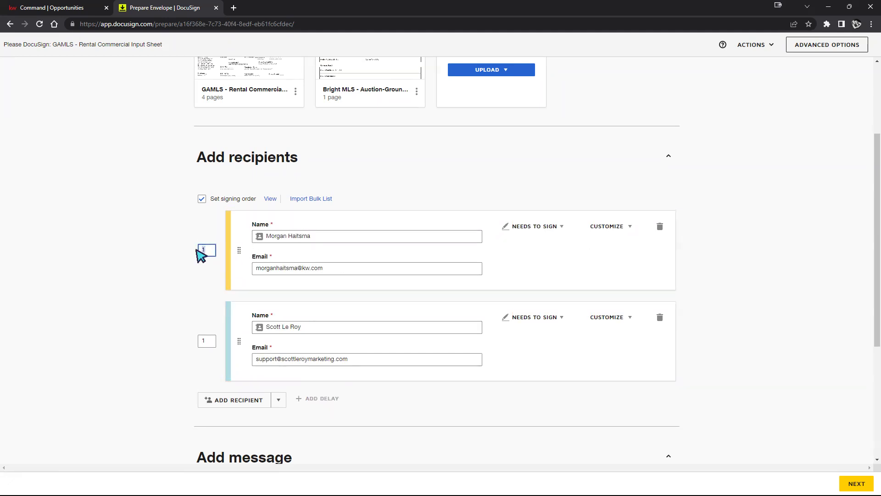
left_click(203, 342)
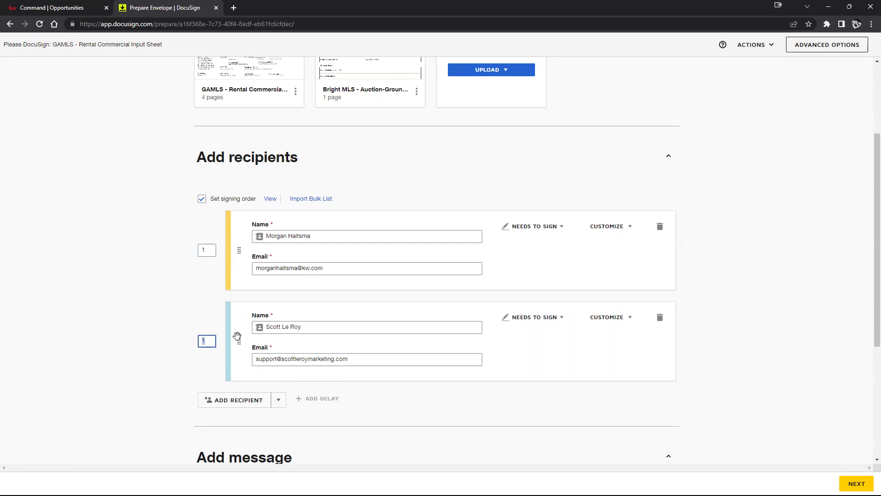
left_click(187, 327)
left_click_drag(238, 250, 239, 299)
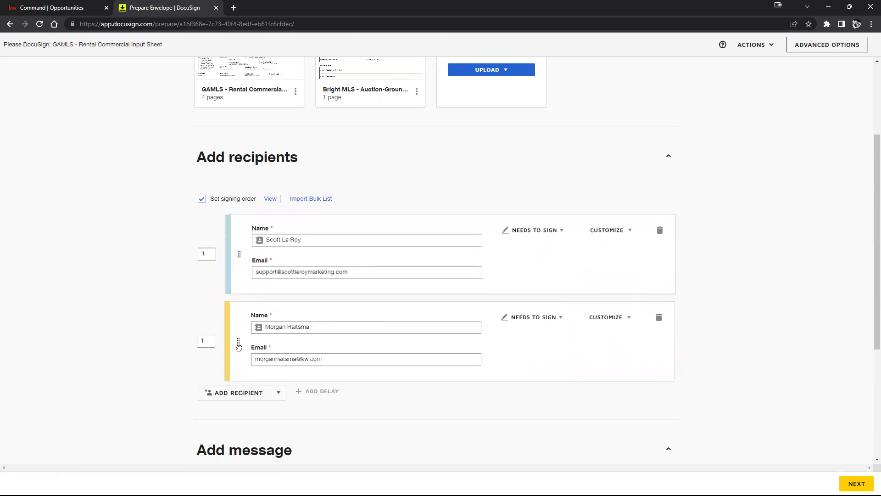
left_click_drag(236, 249, 228, 321)
double_click(202, 250)
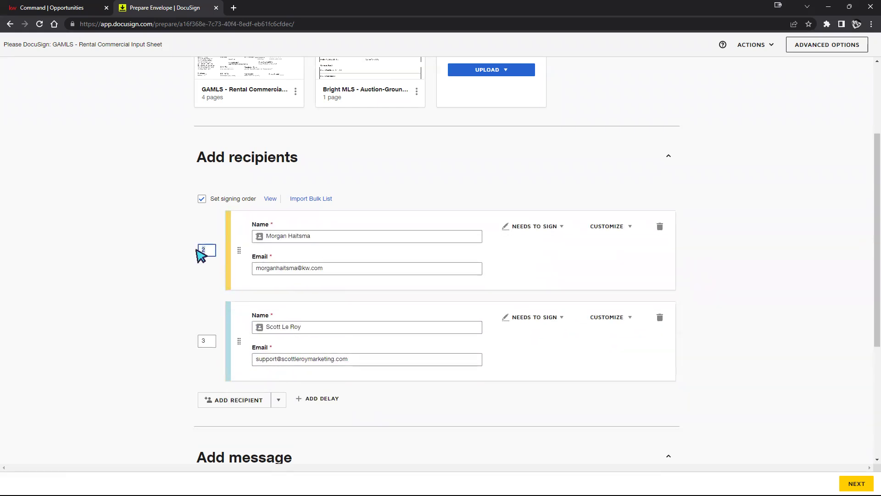
double_click(206, 339)
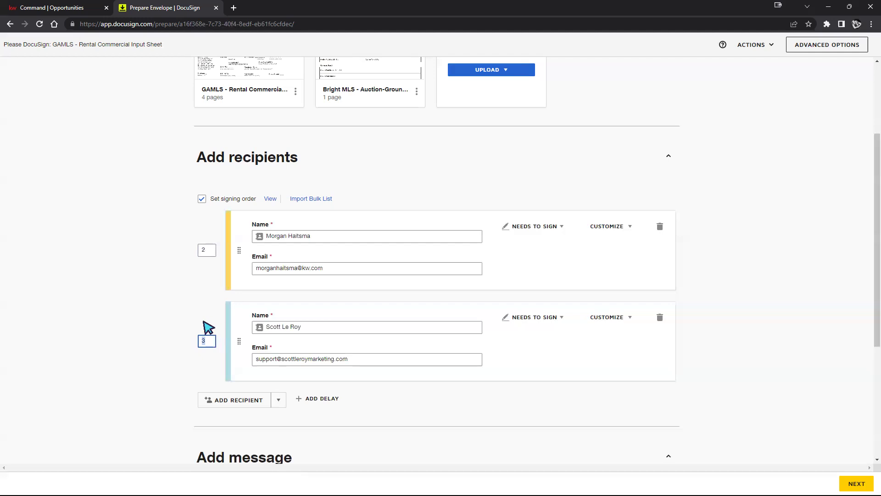
left_click(205, 248)
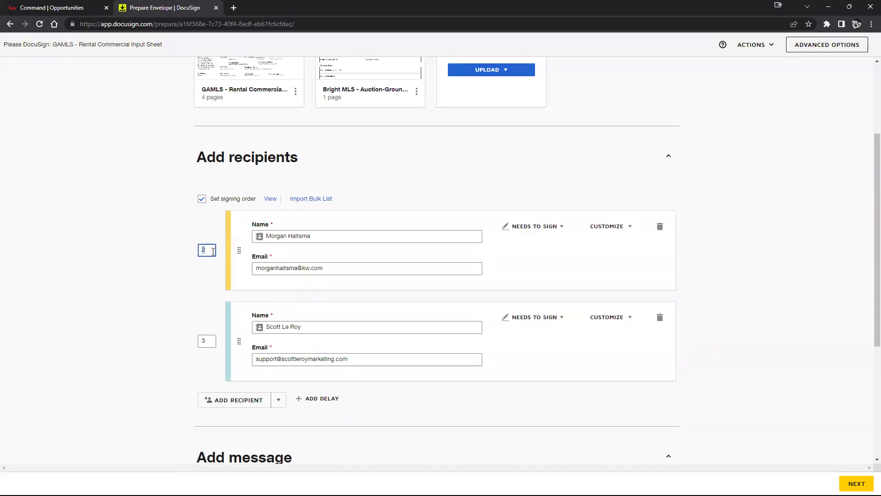
left_click(208, 343)
left_click(172, 274)
Step: Review the email message and Actions menu, then proceed to placing fields on the documents
scroll(751, 356, "down", 3)
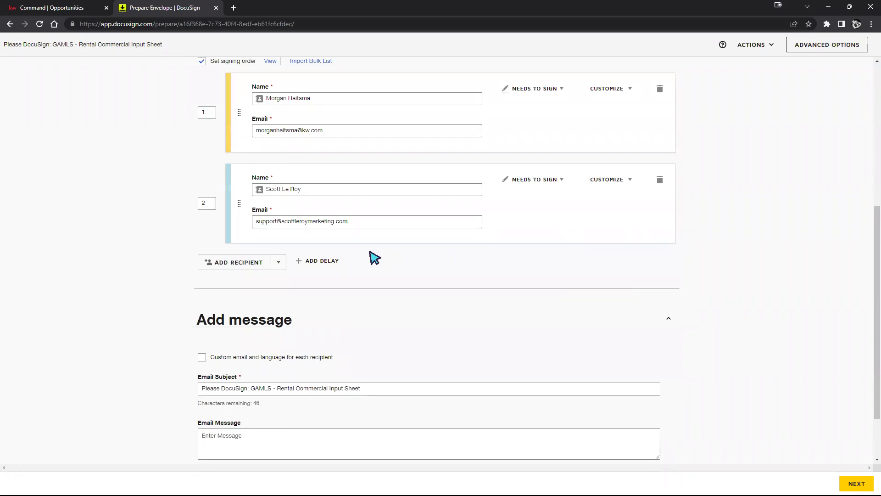
scroll(363, 266, "down", 2)
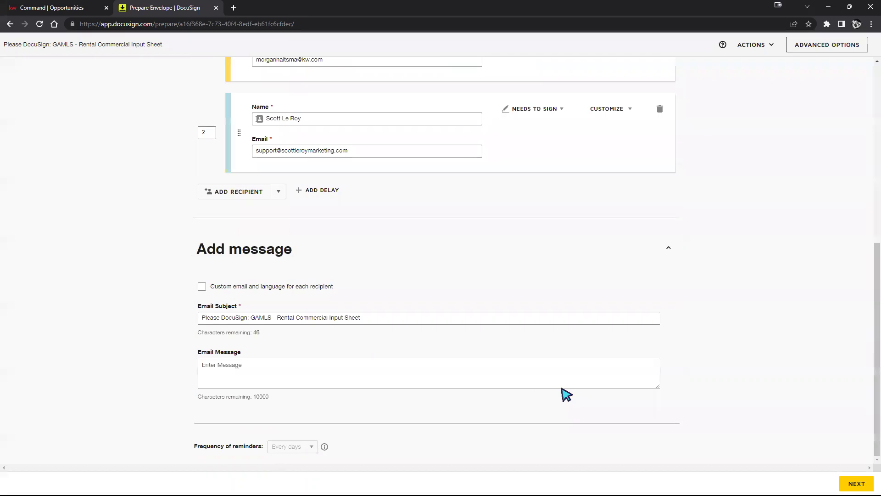
left_click(281, 366)
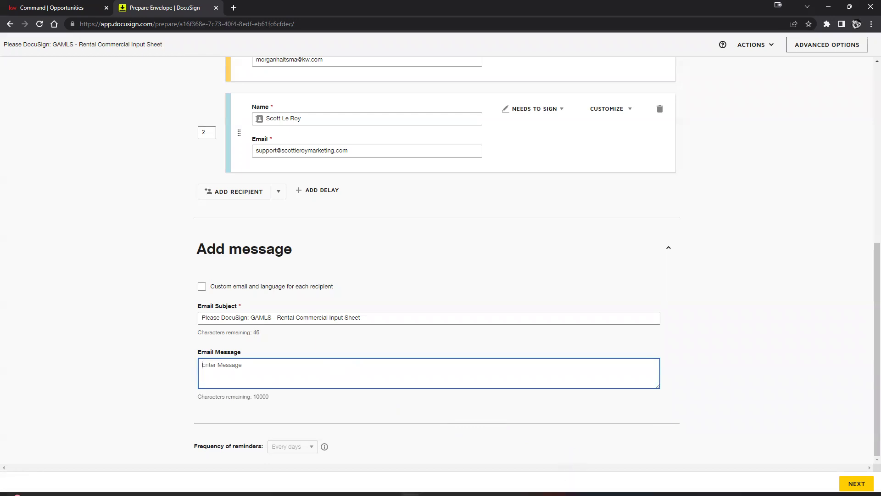
mouse_move(569, 495)
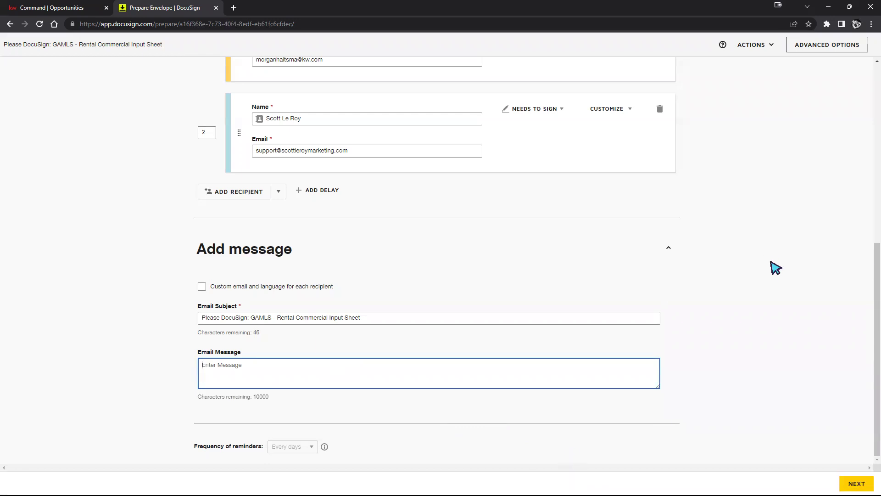
scroll(774, 284, "up", 4)
scroll(775, 284, "up", 3)
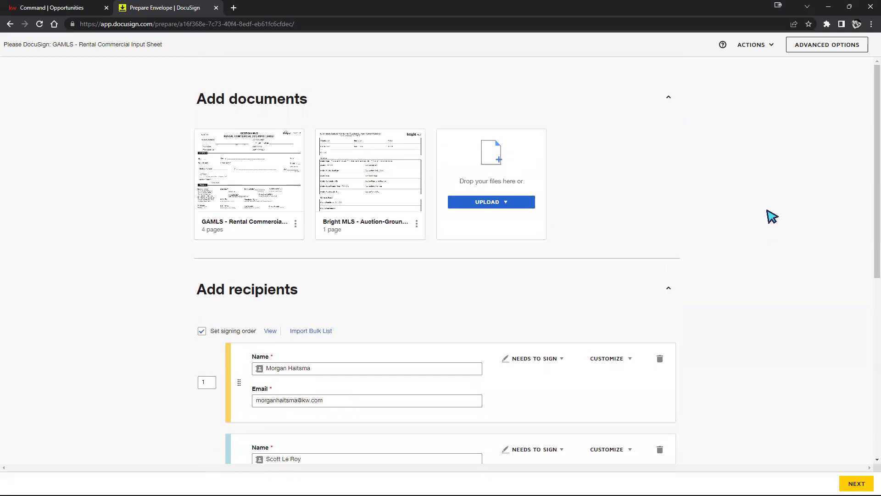
scroll(770, 216, "down", 7)
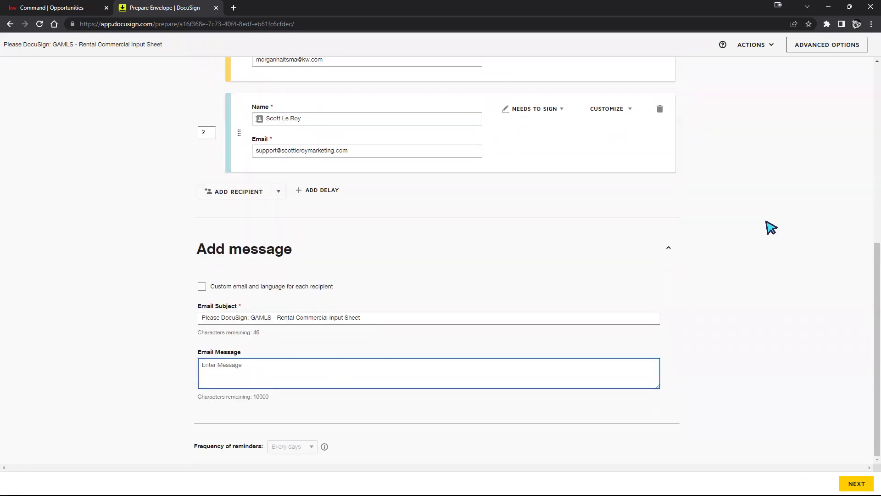
scroll(772, 224, "up", 5)
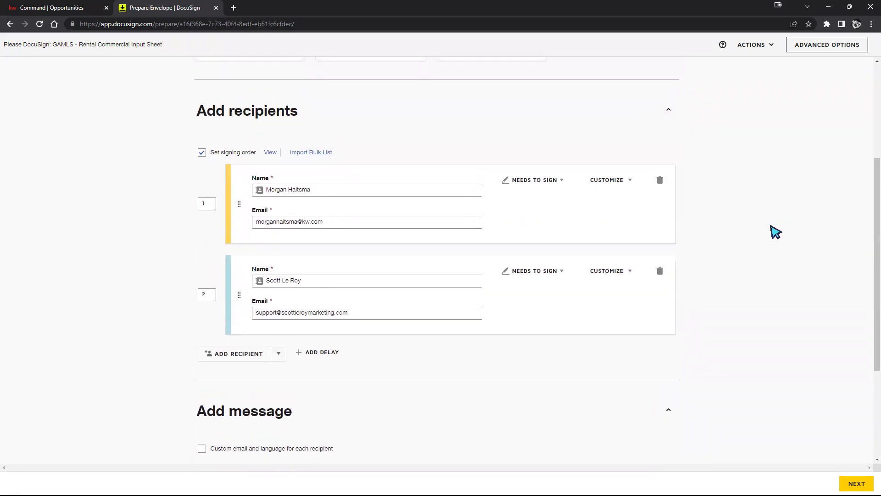
left_click(763, 50)
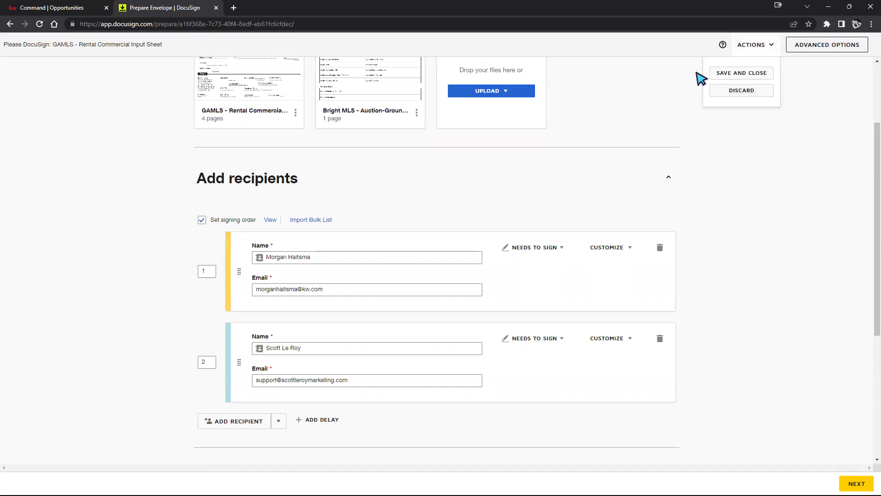
left_click(739, 178)
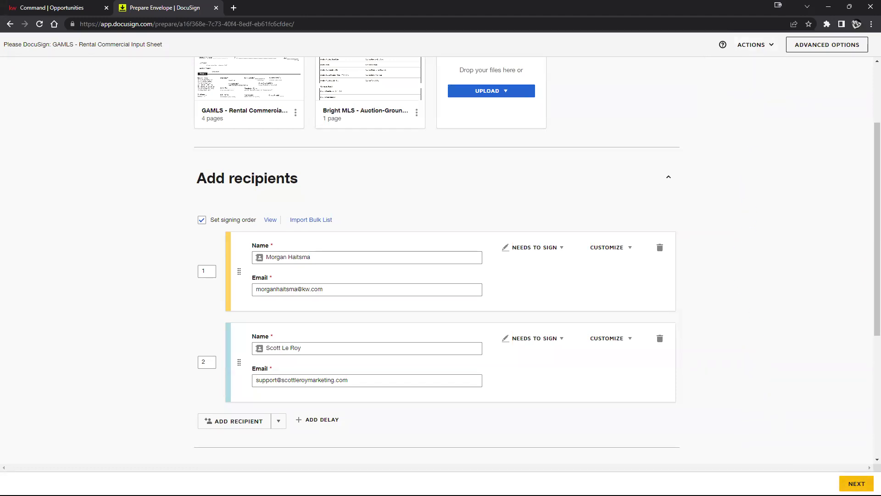
left_click(854, 484)
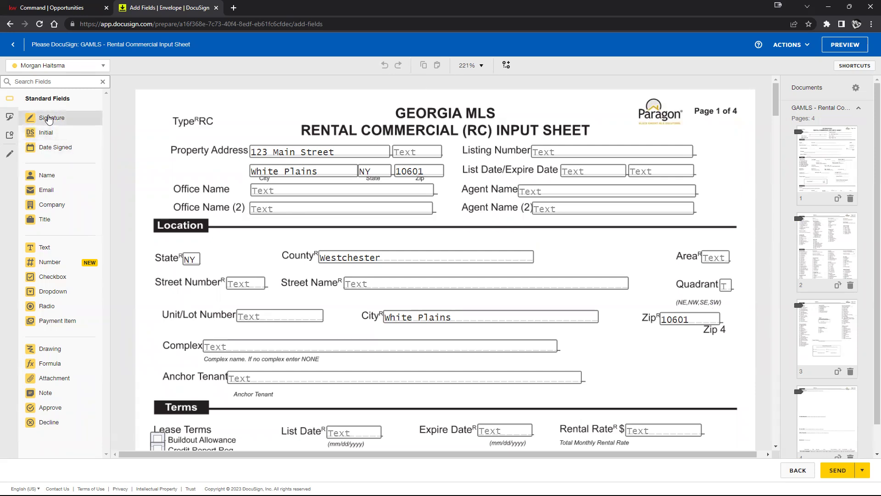
Step: Remove a trial signature field, then enter 'zxfgnxcv' as Office Name and 'cvbxcvbxcv' as Agent Name
left_click_drag(46, 121, 186, 105)
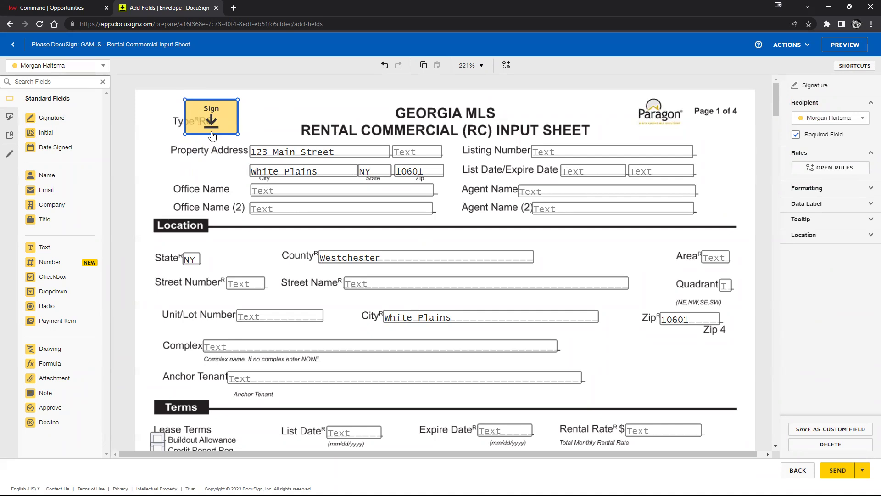
key("Delete")
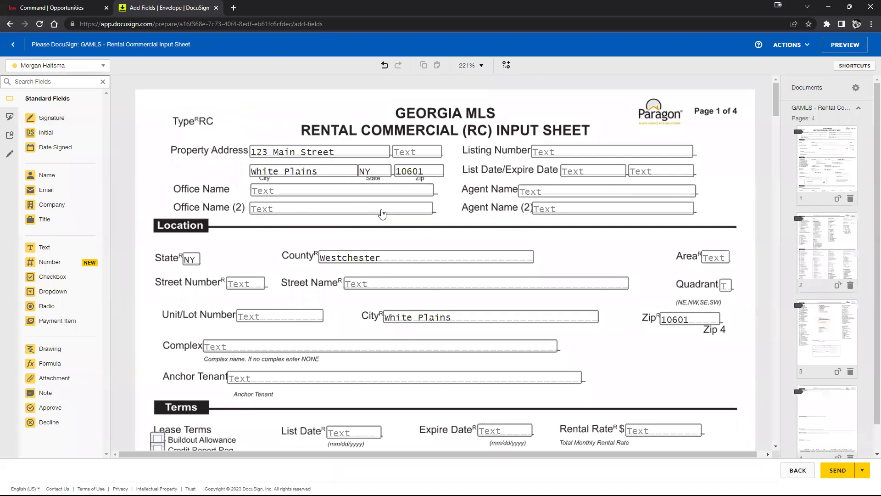
left_click(284, 192)
type("zxfgnxcv")
left_click(586, 197)
type("cvbxcvbxcv")
left_click(741, 188)
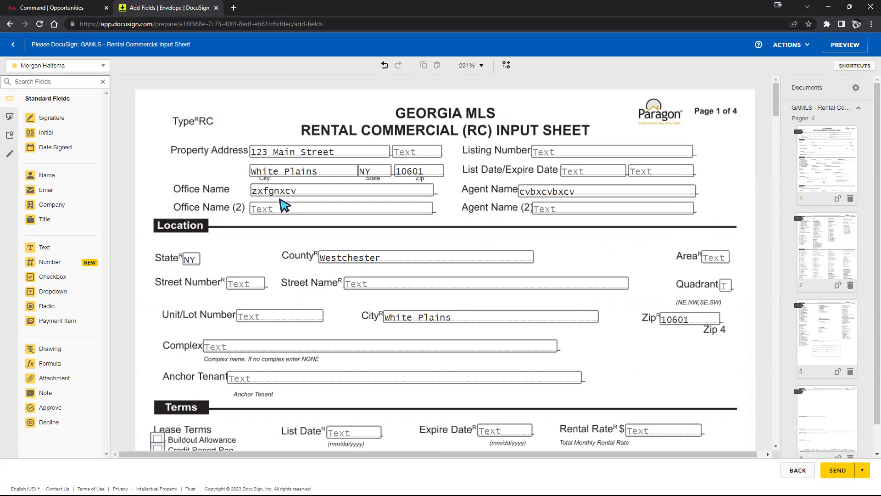
Step: Place a required signature field beside Type RC and nudge it into position
mouse_move(48, 123)
left_mouse_down()
mouse_move(157, 113)
mouse_move(163, 96)
mouse_move(152, 101)
left_mouse_up()
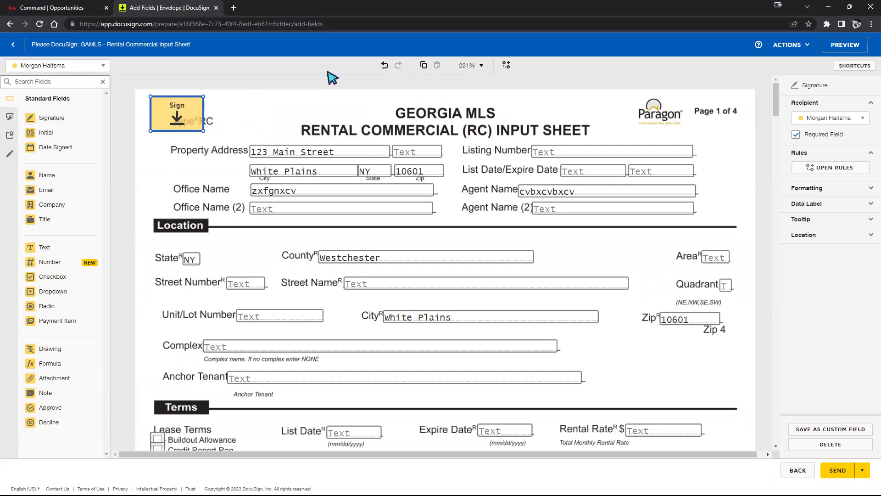
left_click(795, 135)
left_click(796, 136)
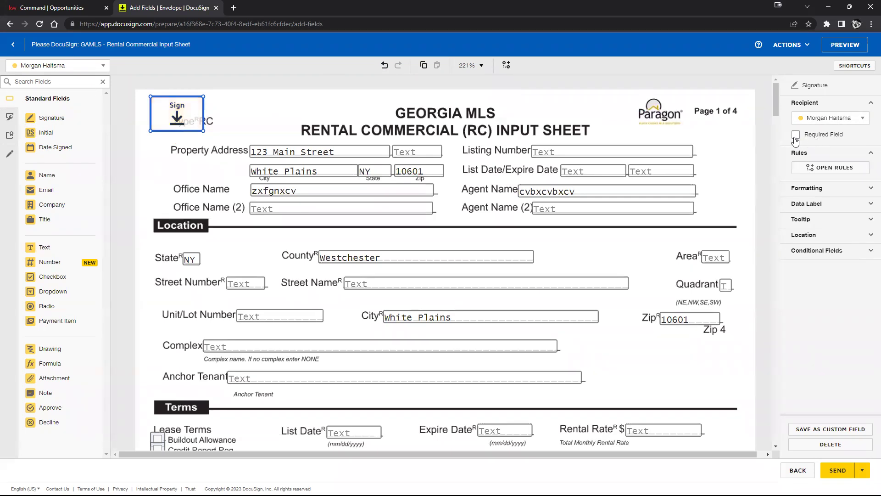
left_click(795, 136)
left_click(795, 136)
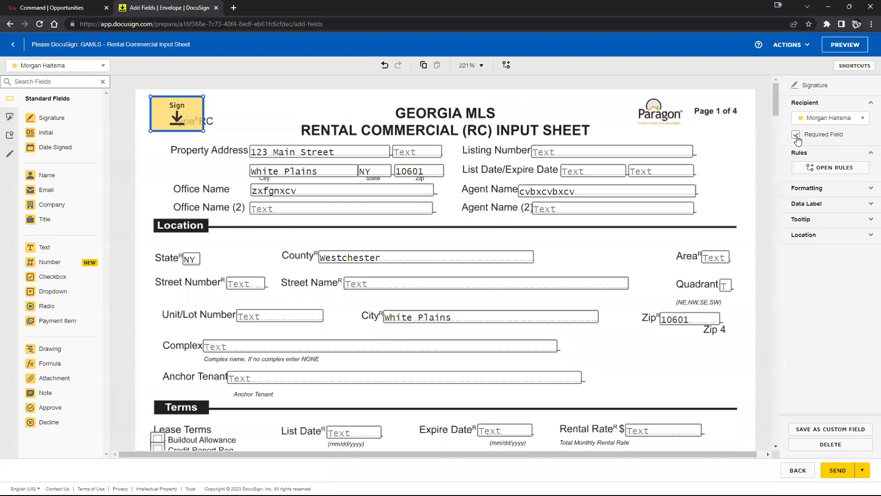
mouse_move(181, 119)
left_mouse_down()
mouse_move(188, 136)
mouse_move(178, 109)
mouse_move(170, 115)
left_mouse_up()
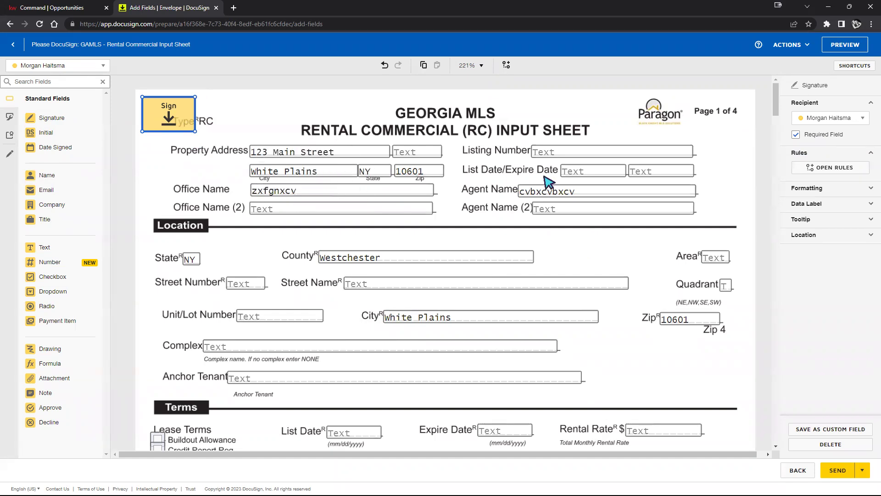
left_click(863, 119)
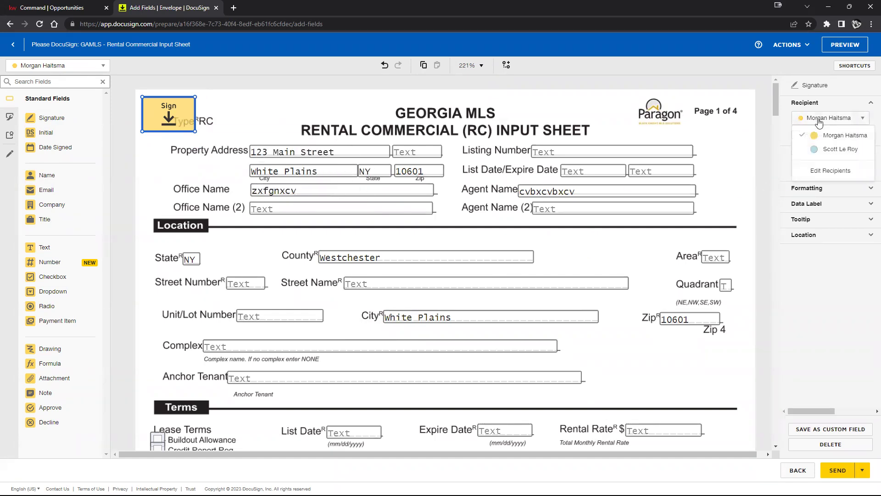
left_click(821, 152)
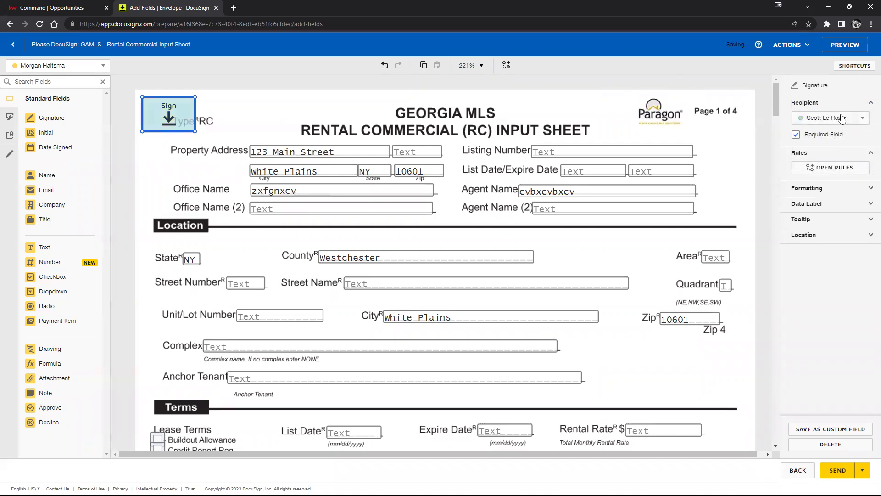
mouse_move(168, 110)
left_mouse_down()
mouse_move(164, 124)
mouse_move(171, 110)
left_mouse_up()
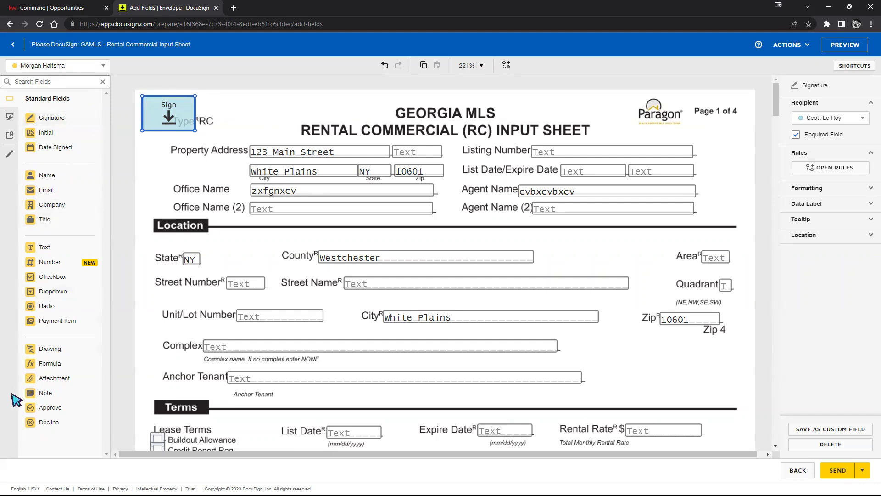
Step: Delete the extra signature fields placed near the title and Property Address
left_click(46, 117)
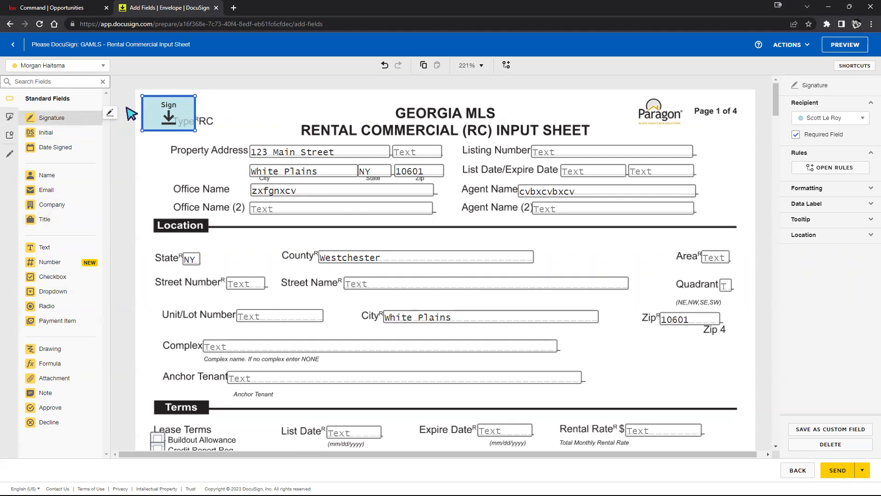
left_click(286, 103)
left_click(45, 118)
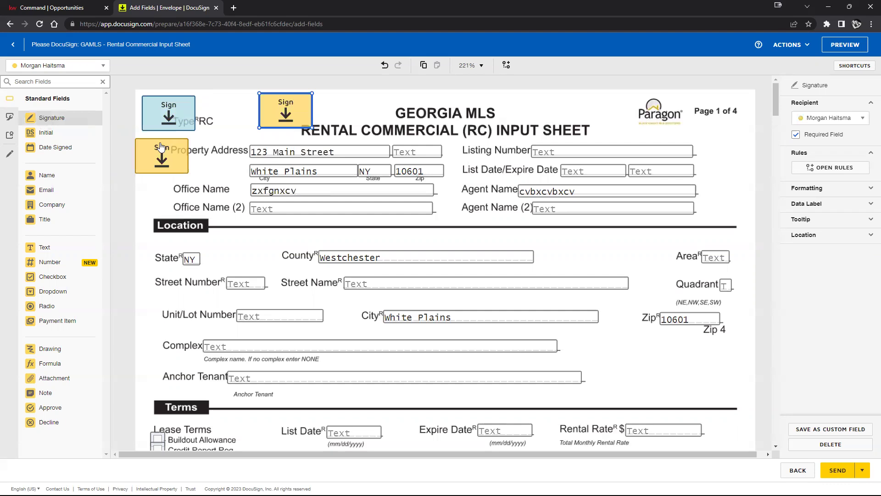
left_click(160, 148)
key("Delete")
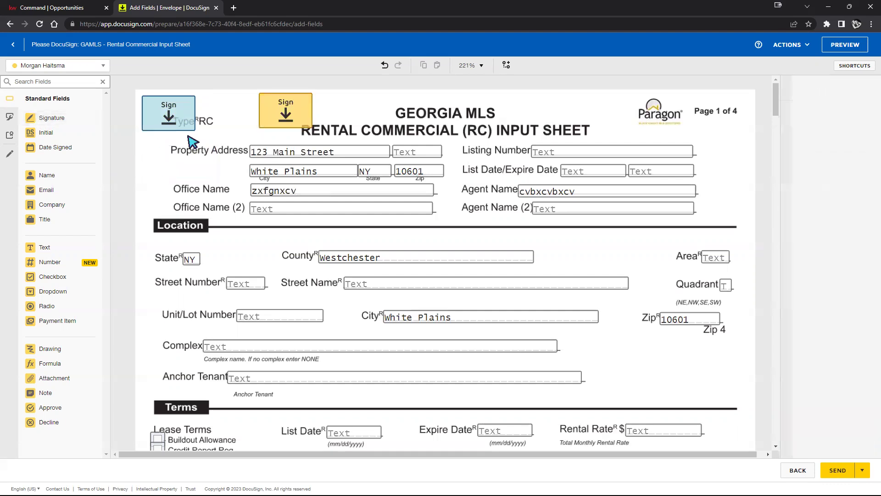
left_click(282, 117)
key("Delete")
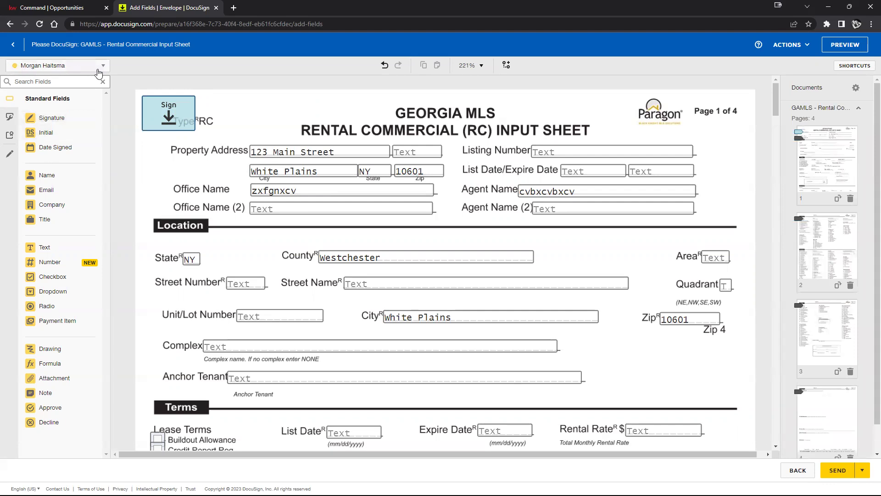
left_click(189, 112)
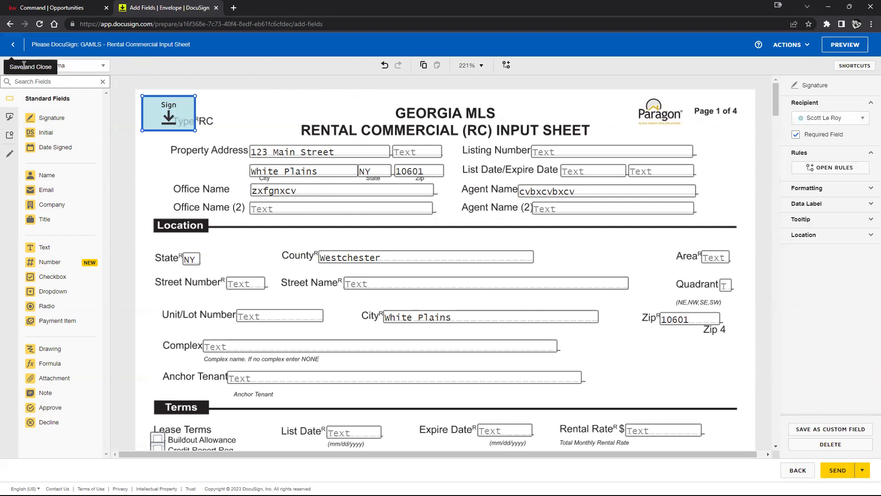
Step: Reassign the Type RC signature field to the first signer
left_click(103, 65)
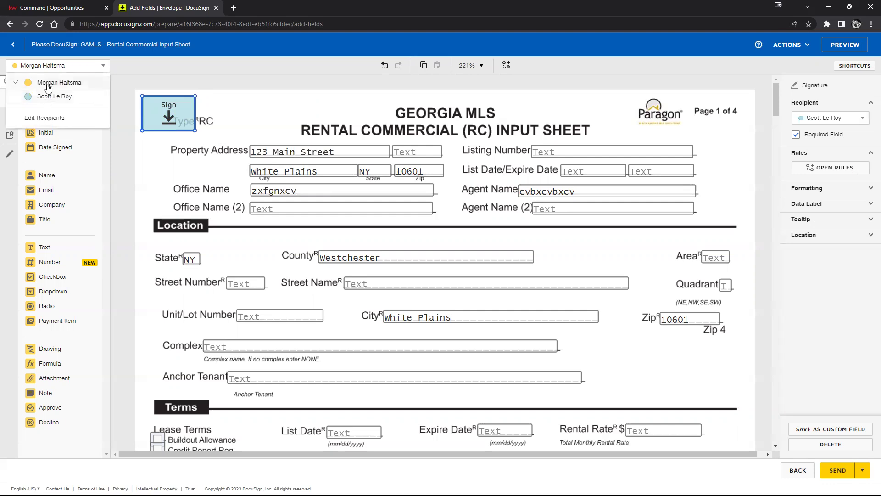
left_click(48, 83)
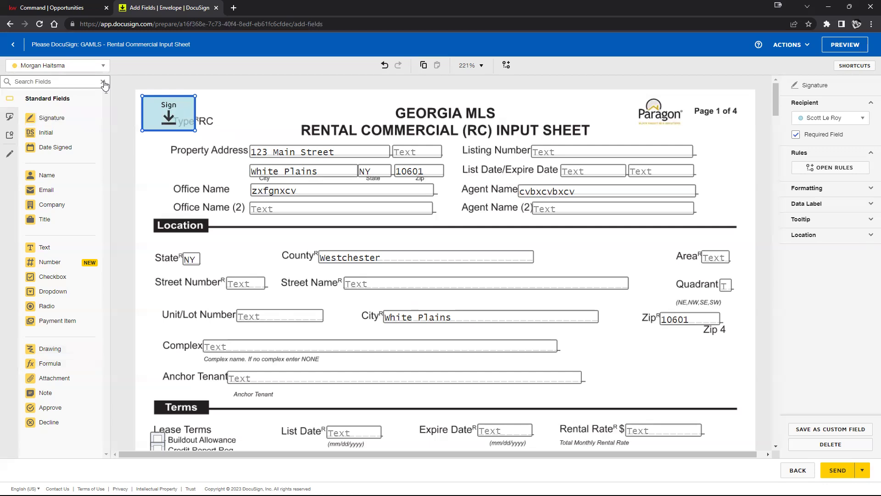
left_click(46, 66)
left_click(46, 94)
right_click(52, 306)
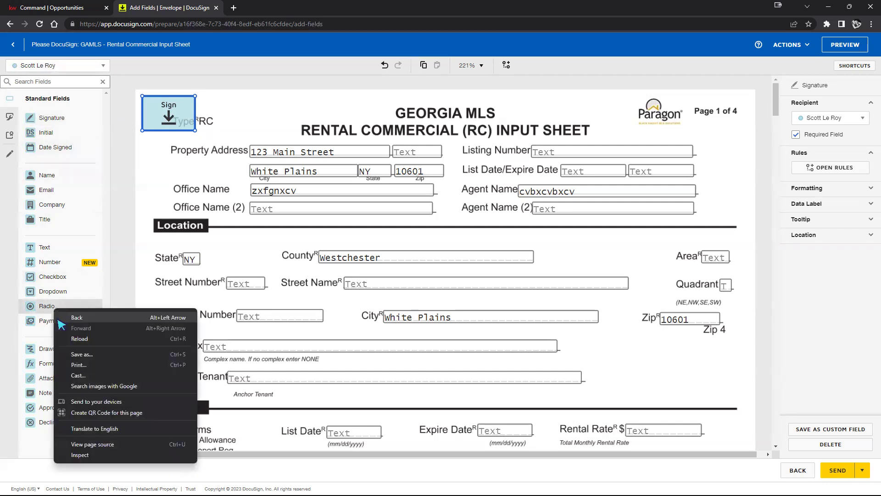
left_click(121, 224)
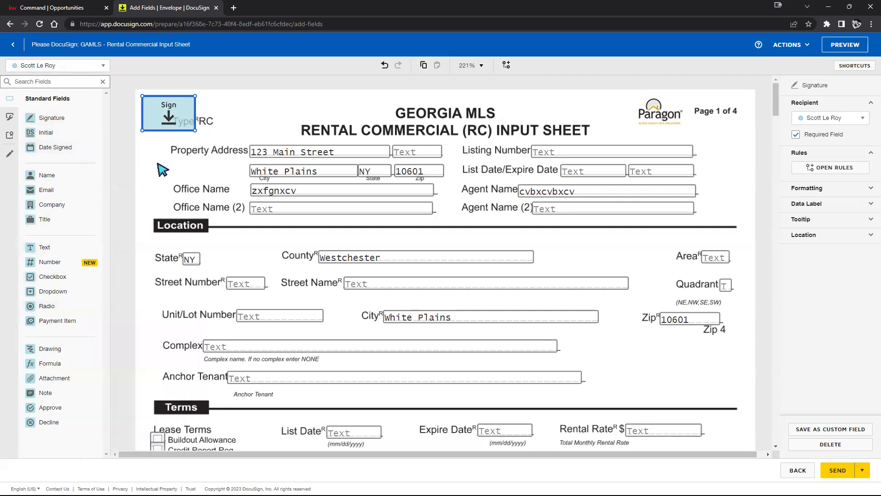
left_click(83, 70)
left_click(59, 83)
left_click(62, 67)
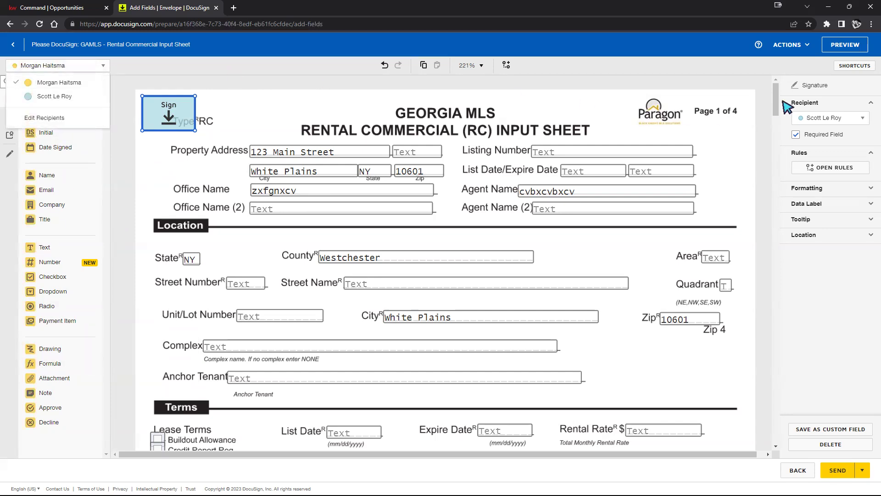
left_click(833, 117)
left_click(817, 135)
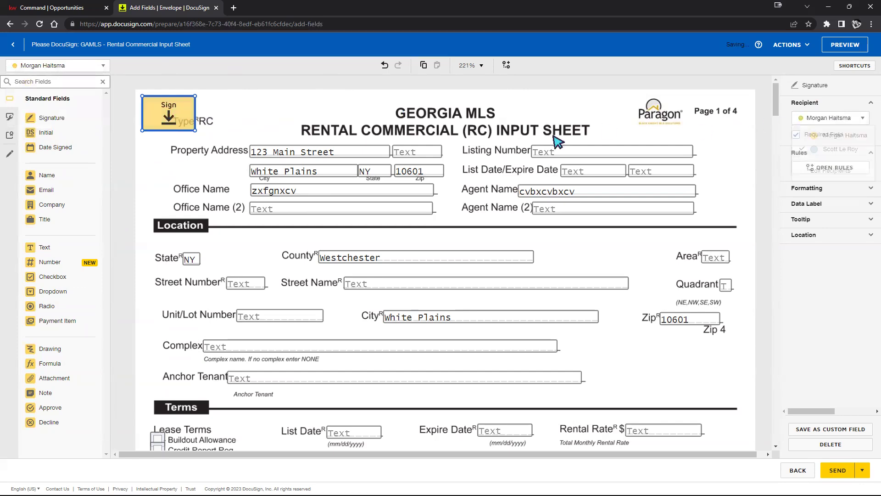
left_click(316, 119)
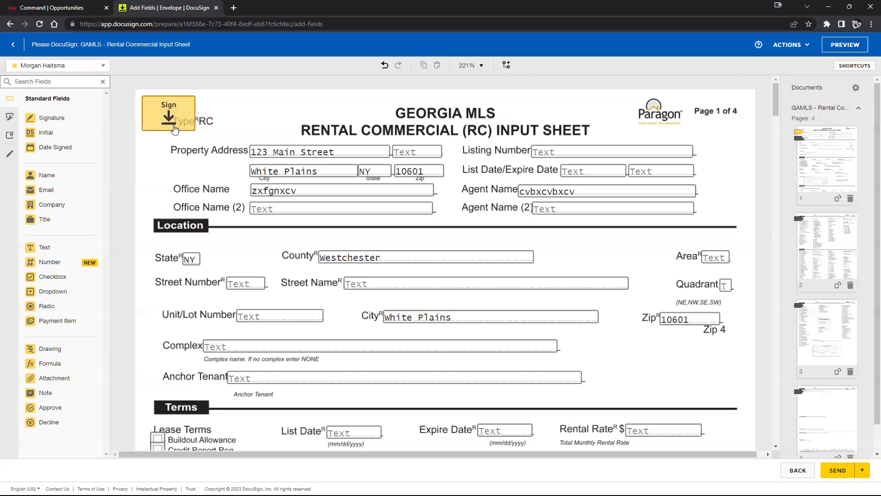
Step: Shrink the Sign field to a small box and move it beside the Westchester County entry
left_click(176, 119)
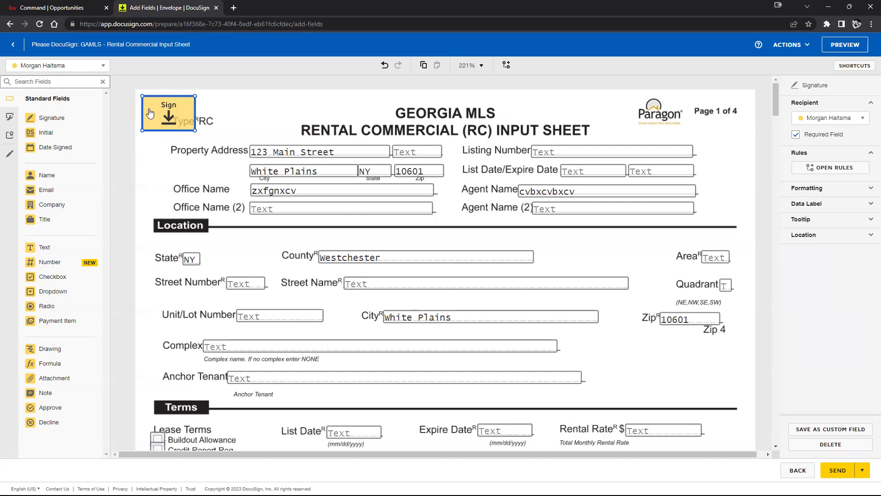
left_click_drag(195, 130, 248, 164)
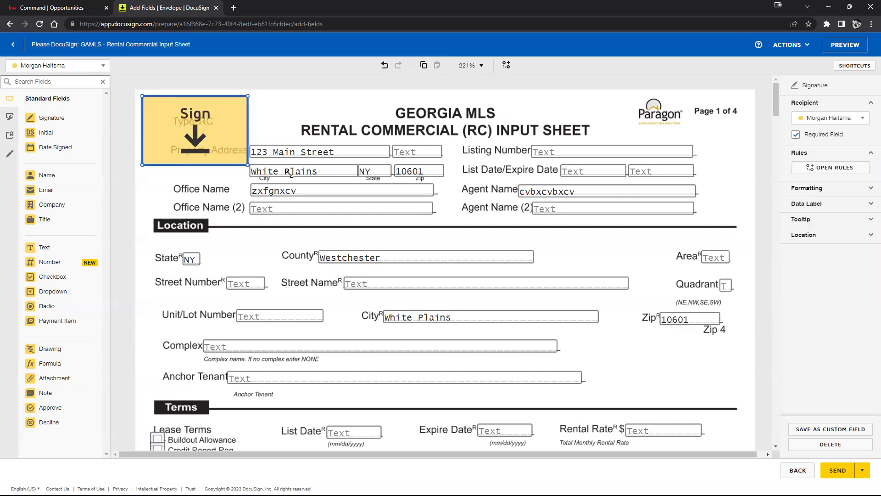
left_click_drag(156, 117, 544, 252)
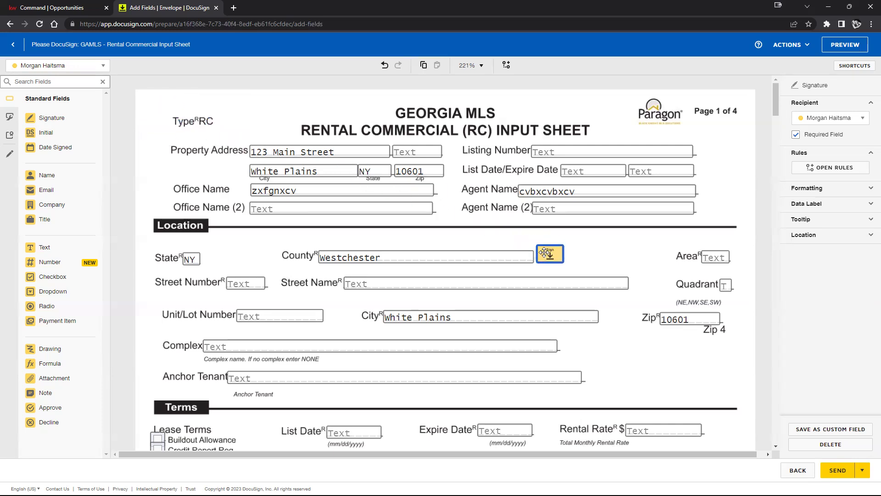
left_click(610, 243)
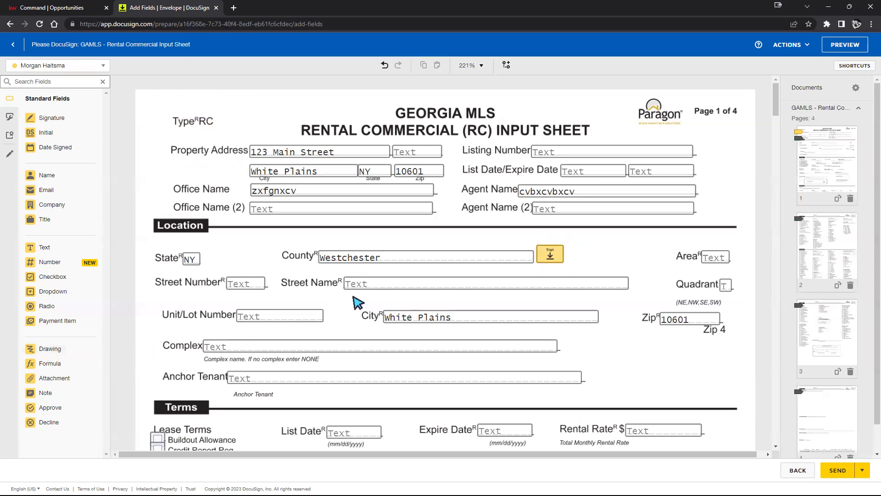
Step: Copy the signature field beside County and paste two copies just below it
left_click(542, 258)
right_click(553, 255)
left_click(584, 278)
scroll(599, 260, "down", 5)
scroll(601, 257, "up", 5)
right_click(600, 256)
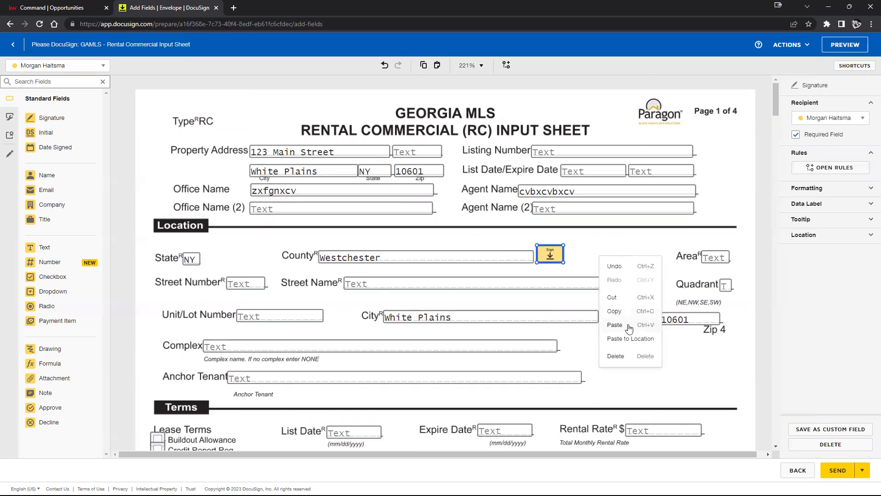
left_click(615, 325)
right_click(601, 249)
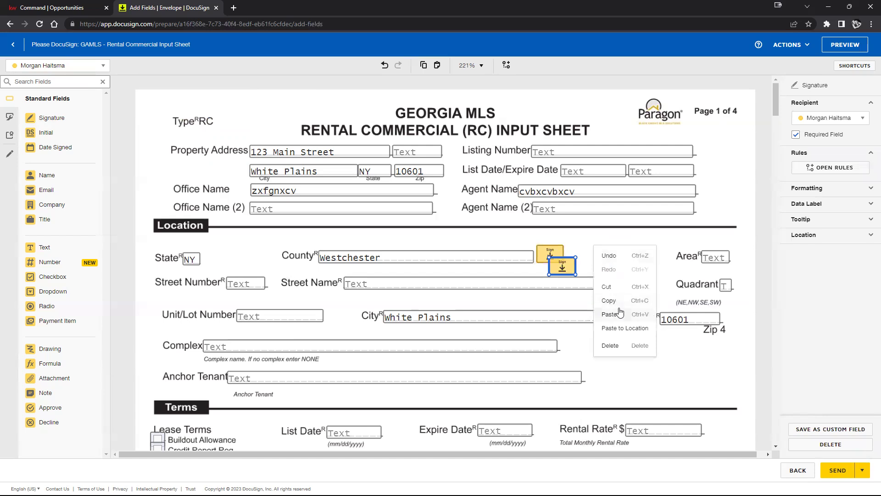
left_click(618, 314)
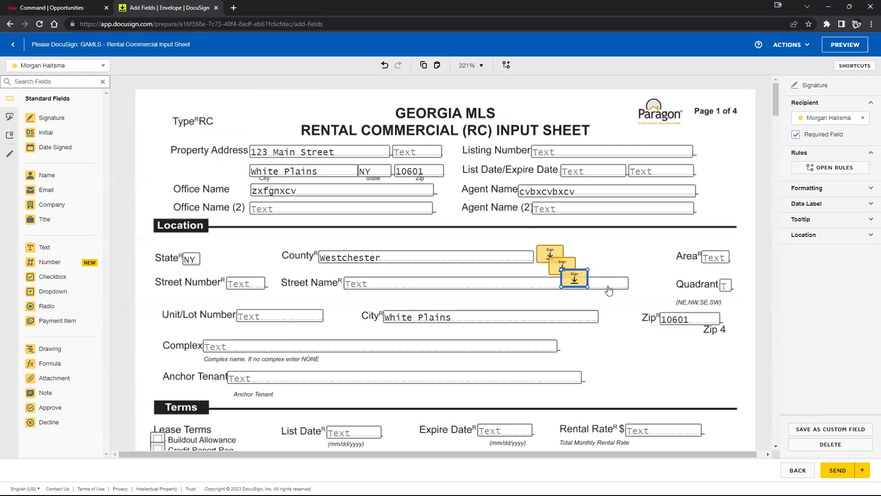
left_click(628, 306)
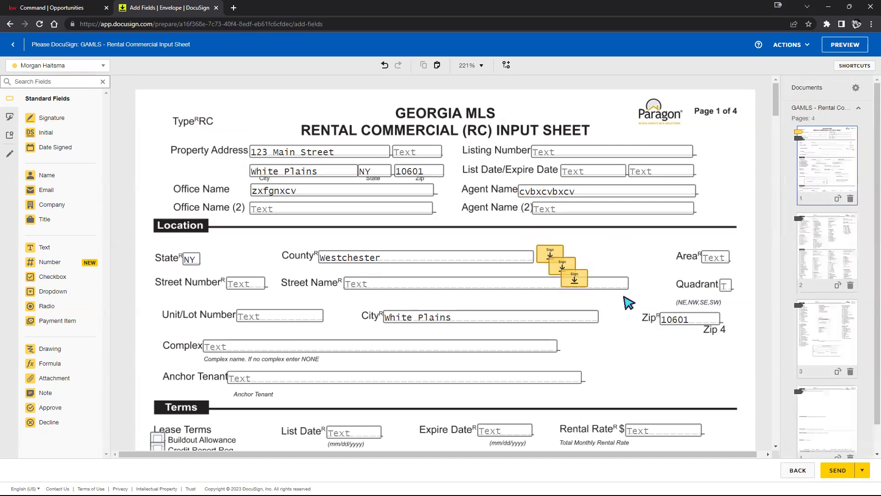
Step: Paste three more signature field copies at blank spots on page 3
scroll(607, 325, "down", 15)
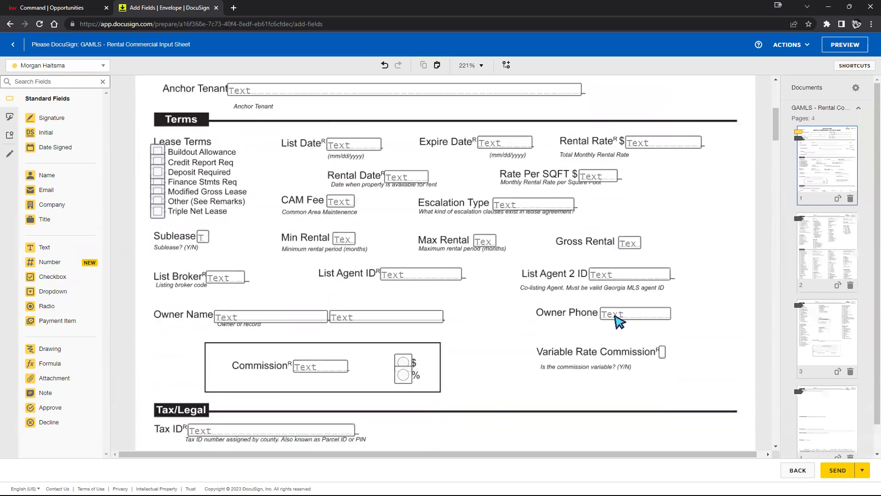
scroll(615, 324, "down", 20)
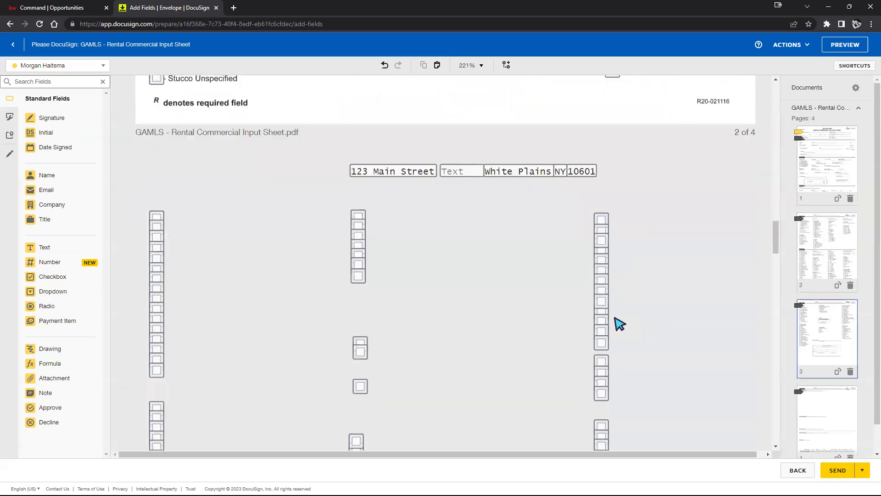
scroll(480, 309, "up", 5)
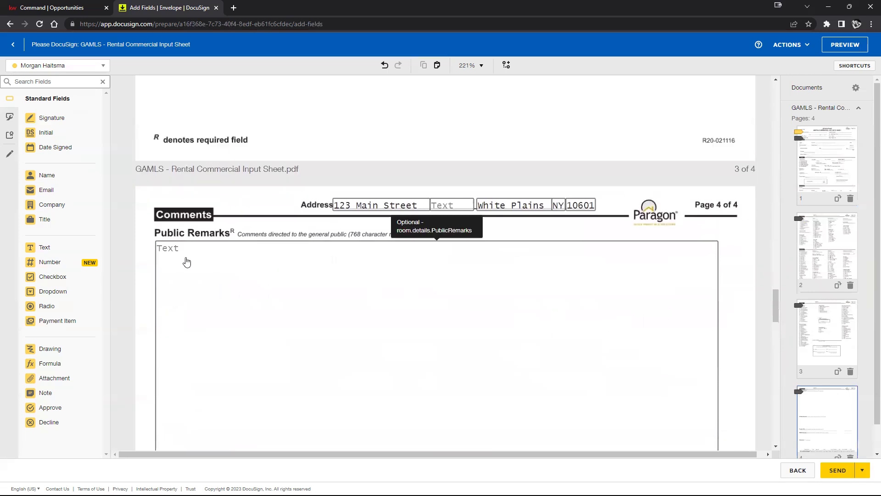
scroll(541, 277, "up", 4)
right_click(393, 203)
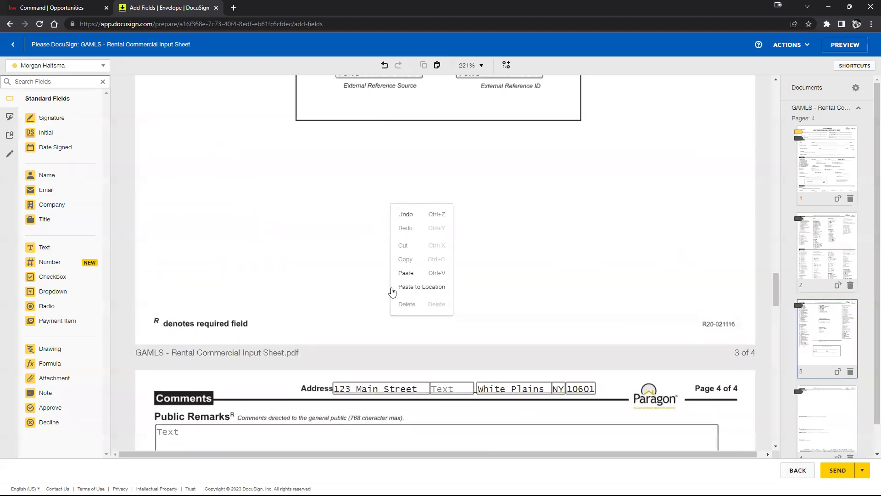
left_click(418, 287)
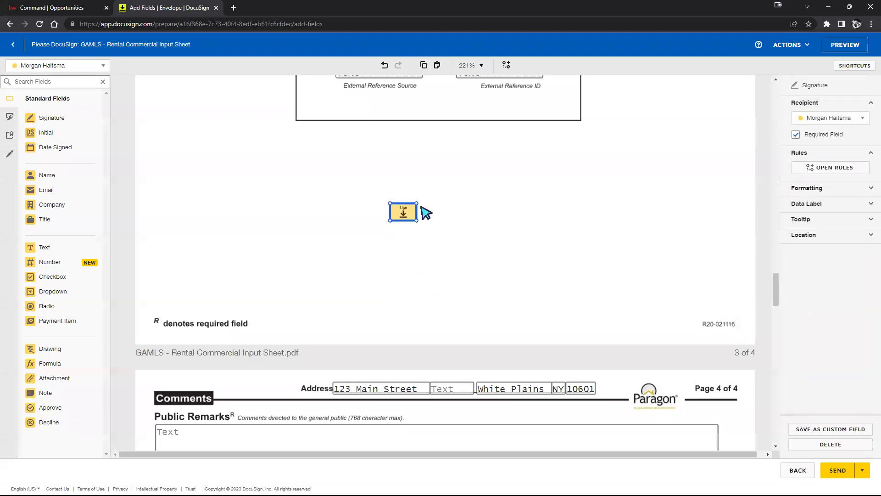
right_click(625, 109)
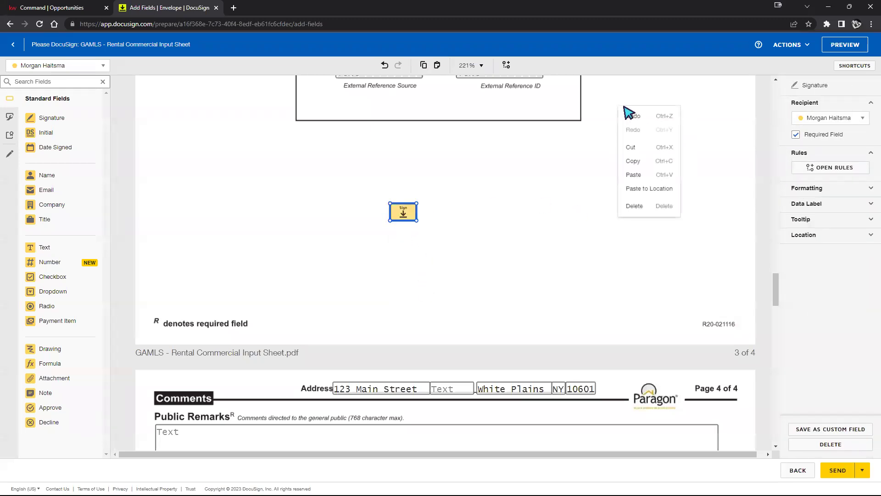
left_click(648, 188)
right_click(219, 134)
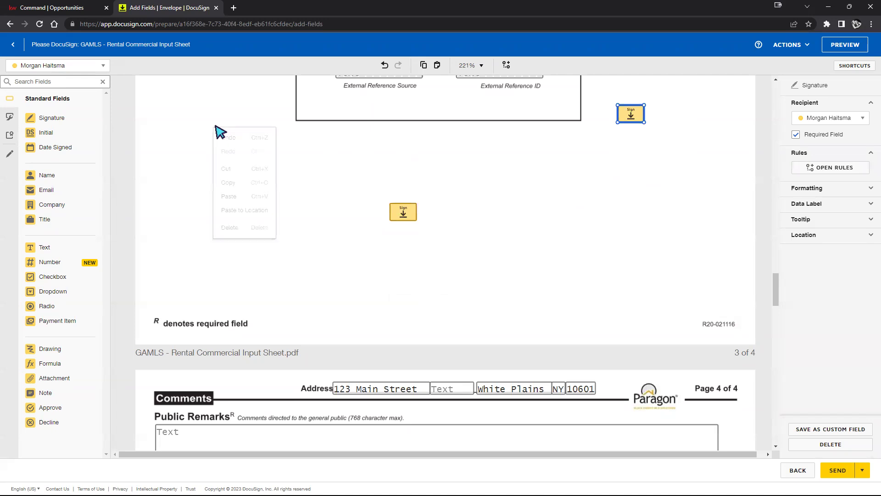
left_click(229, 211)
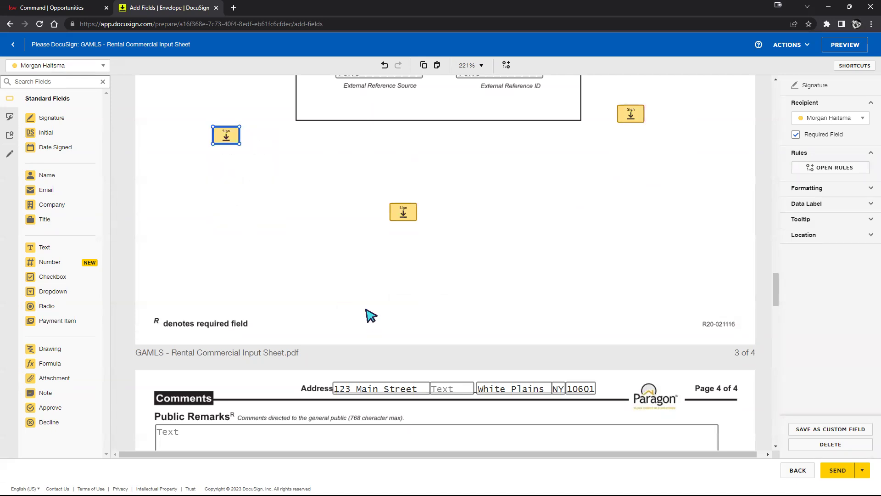
Step: Delete the extra pasted signature field copies, keeping two on page 3
key("Delete")
left_click(403, 212)
key("Delete")
left_click(629, 113)
scroll(620, 165, "up", 15)
key("Delete")
scroll(556, 197, "up", 15)
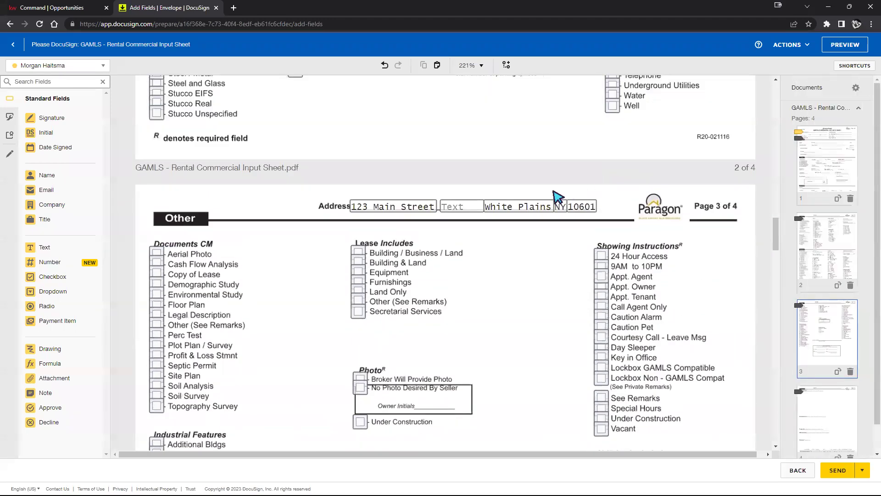
Step: Tick Certified Earthcraft in the Energy Related group on page 2
scroll(472, 260, "down", 1)
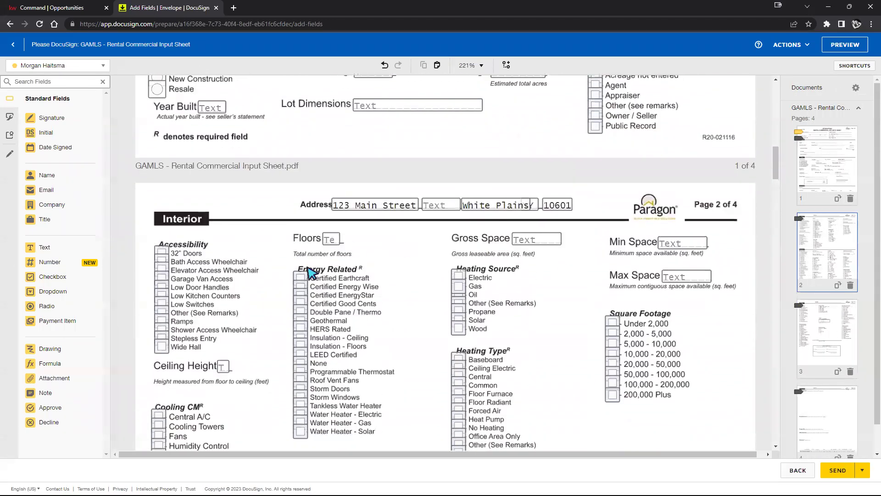
left_click(300, 285)
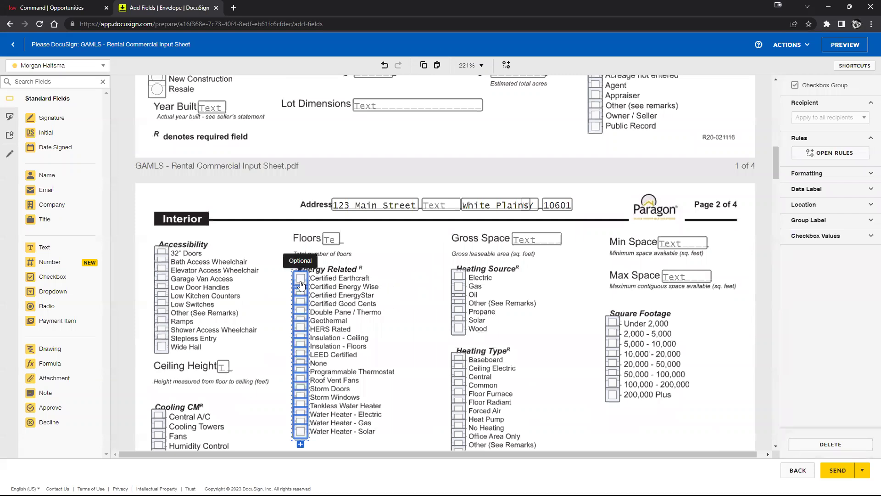
left_click(301, 279)
left_click(301, 278)
left_click(430, 248)
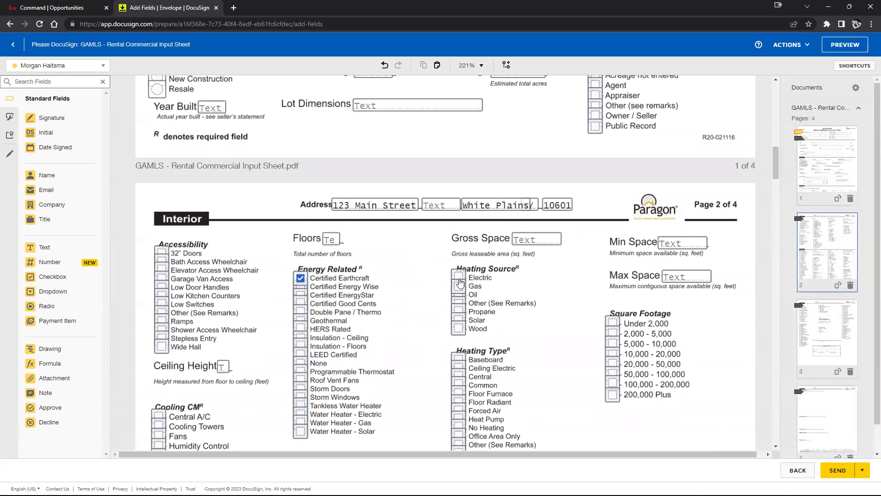
left_click(461, 285)
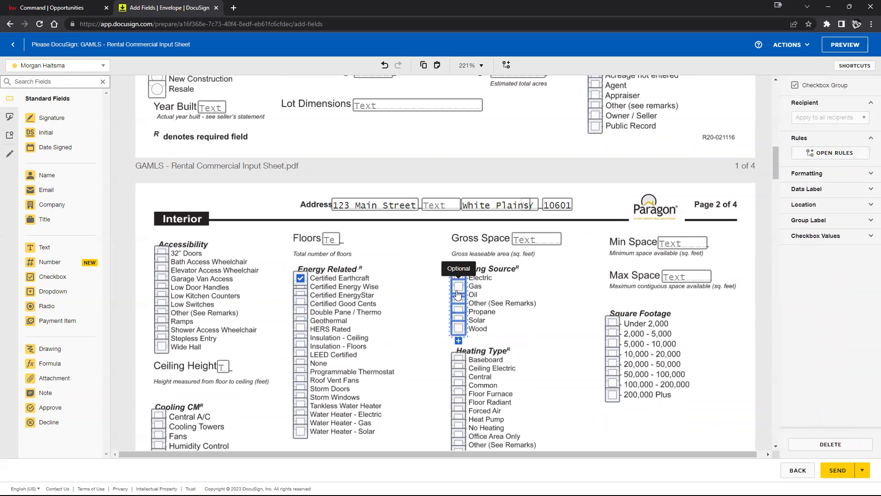
left_click(430, 281)
Step: Delete the three stacked stray signature fields beside County on page 1
scroll(478, 236, "up", 10)
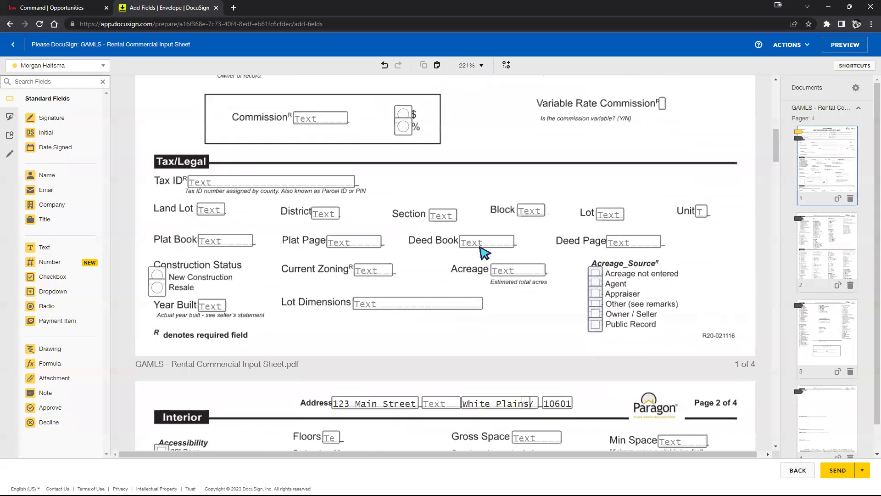
left_click(559, 264)
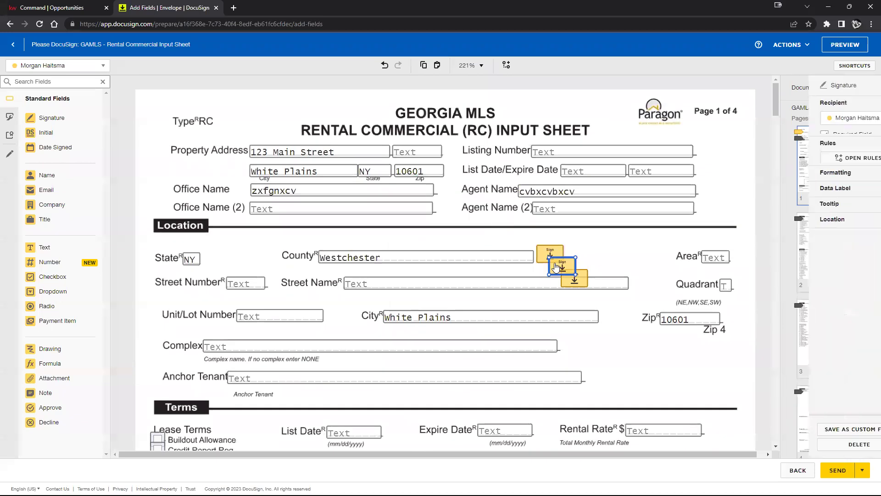
key("Delete")
left_click(566, 275)
key("Delete")
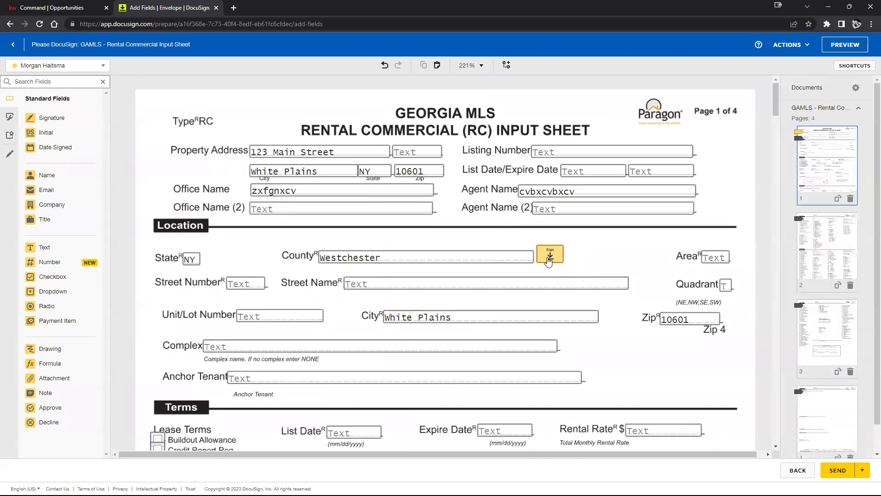
left_click(548, 257)
key("Delete")
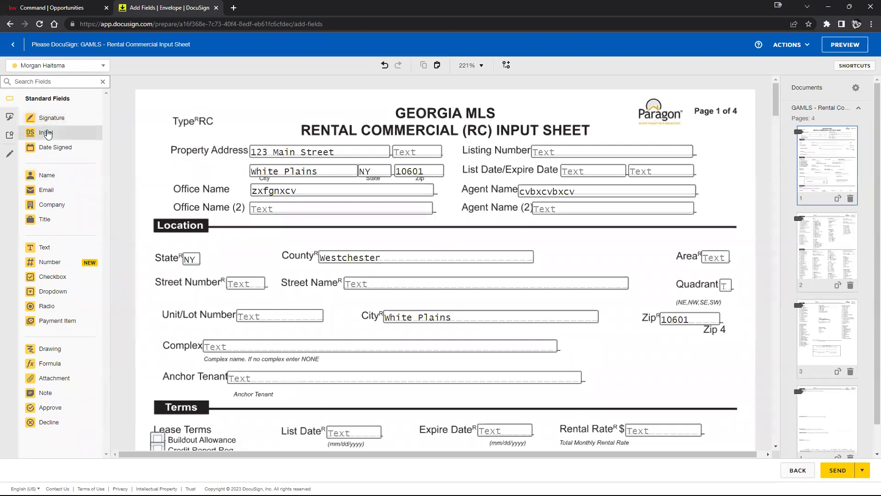
Step: Place Initial and Signature fields beside County and a Date Signed field below Zip, undoing the last
mouse_move(47, 134)
left_mouse_down()
mouse_move(161, 138)
mouse_move(563, 222)
mouse_move(541, 235)
left_mouse_up()
mouse_move(52, 118)
left_mouse_down()
mouse_move(588, 235)
mouse_move(642, 273)
mouse_move(604, 260)
left_mouse_up()
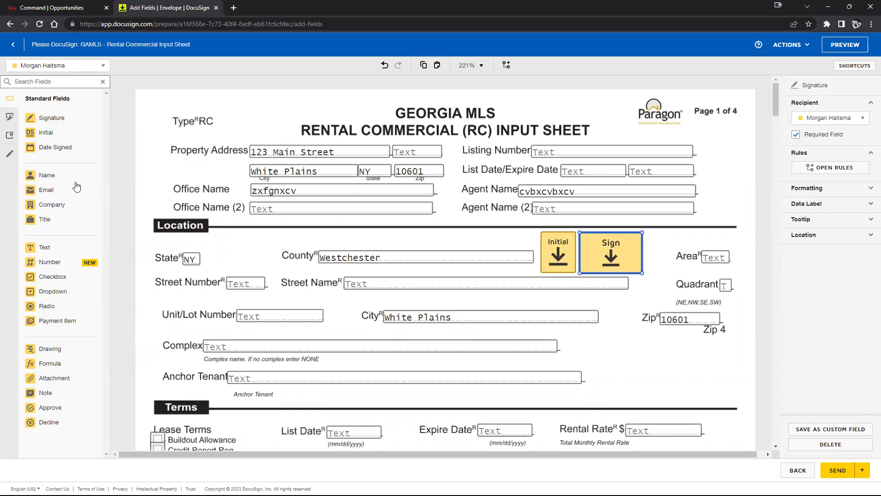
left_click_drag(61, 153, 604, 363)
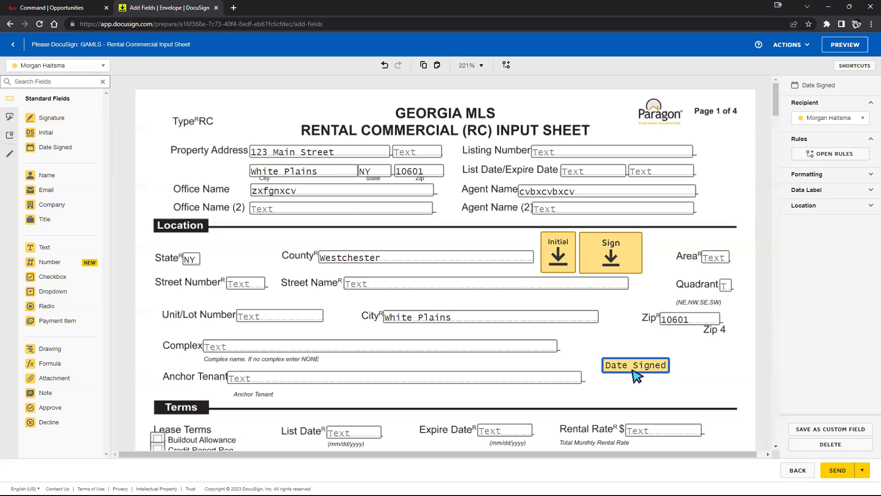
key("ctrl+z")
key("ctrl+z")
key("ctrl+z")
Step: Scroll to the end of the Bright MLS addendum and drop a Dropdown below Land Lease Years Remaining
scroll(585, 259, "down", 10)
scroll(585, 259, "down", 20)
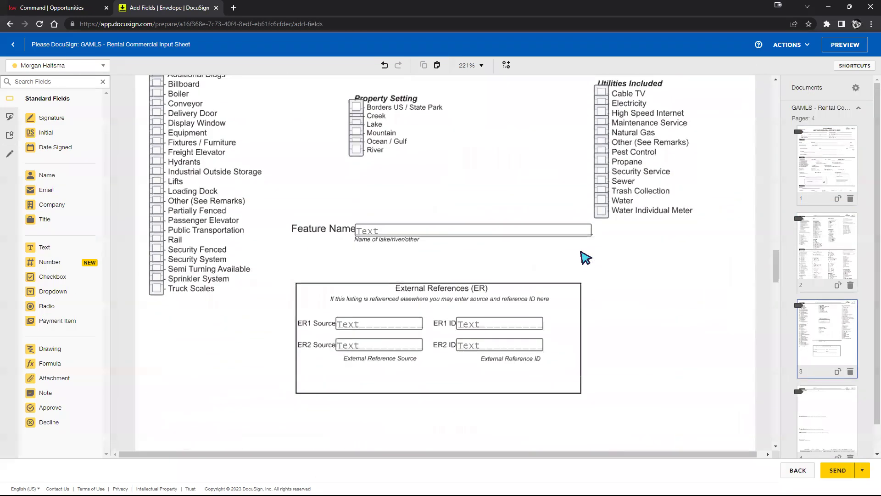
scroll(585, 257, "down", 20)
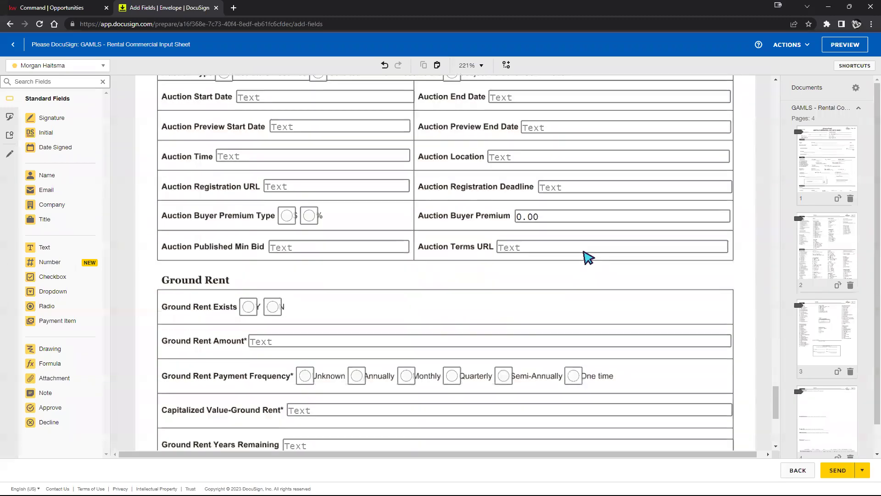
scroll(587, 257, "down", 5)
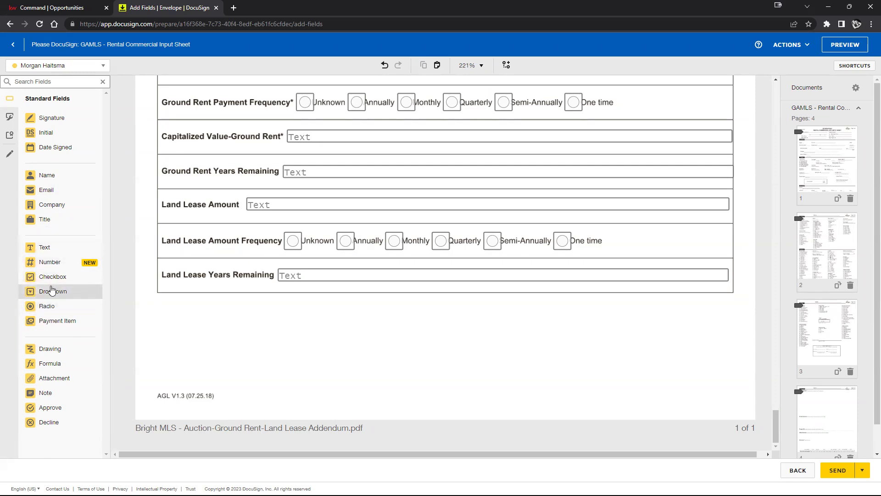
left_click_drag(47, 292, 214, 311)
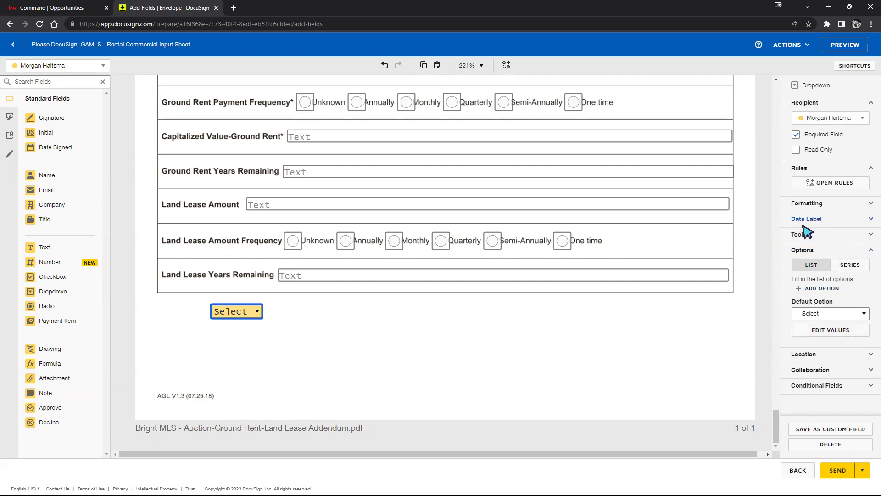
Step: Give the dropdown three option values: 1, 2 and 3
left_click(851, 329)
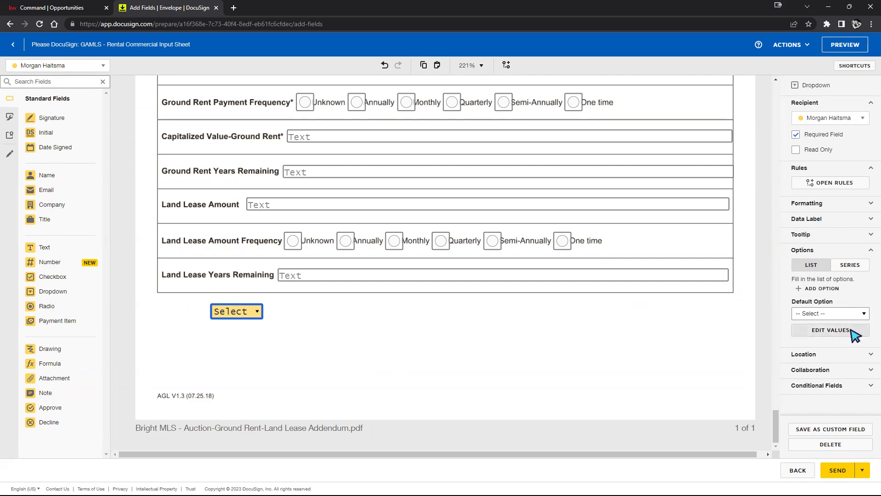
left_click(367, 143)
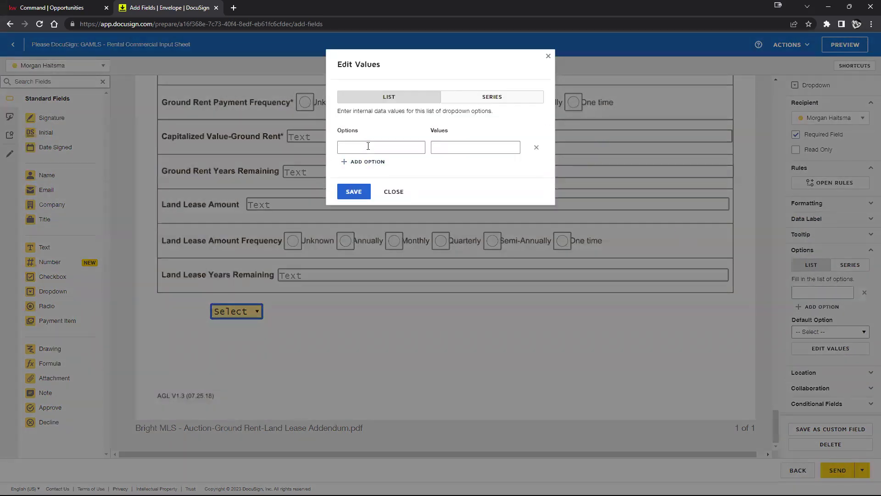
left_click(355, 171)
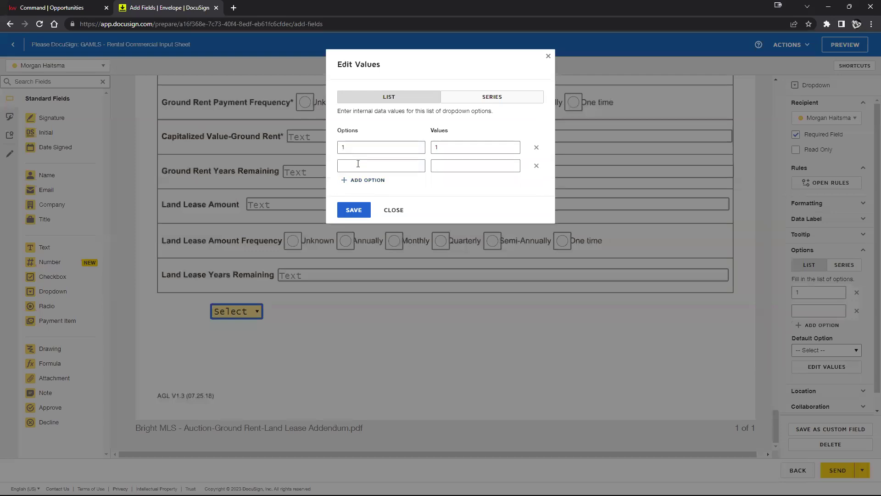
left_click(354, 183)
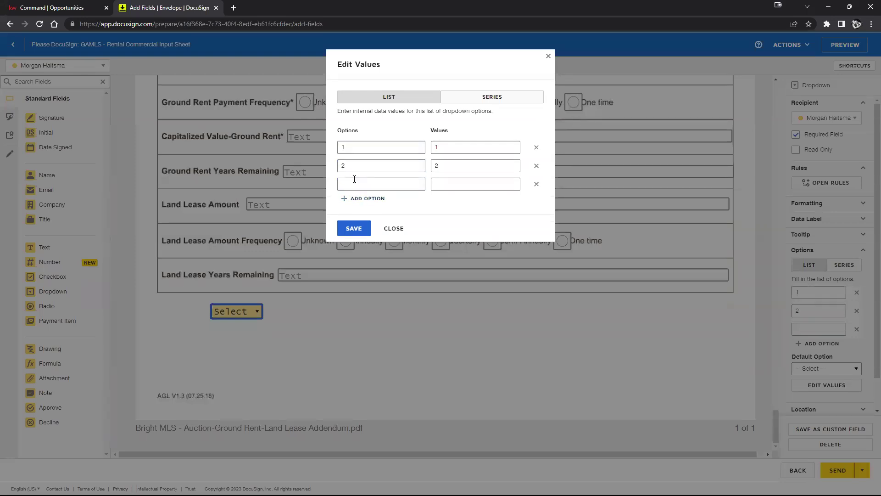
left_click(361, 182)
left_click(351, 226)
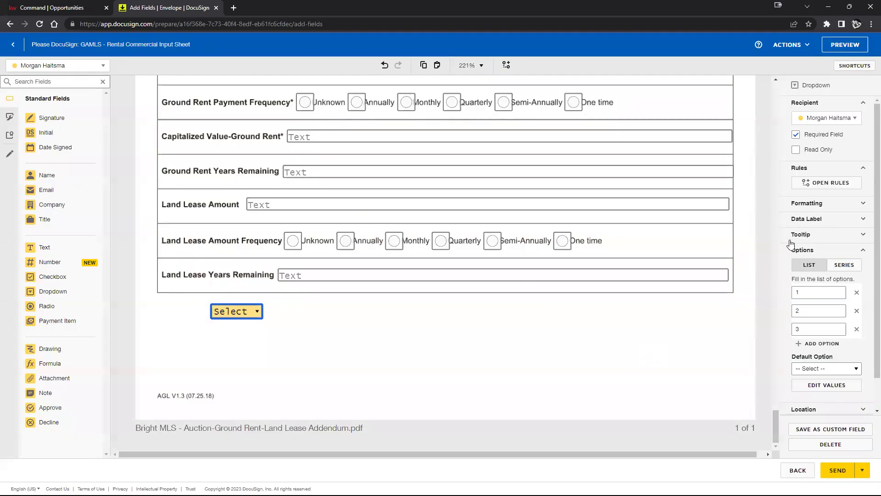
left_click(481, 367)
Step: Test the dropdown by choosing option 2, then pick a default option in the properties panel
left_click(250, 312)
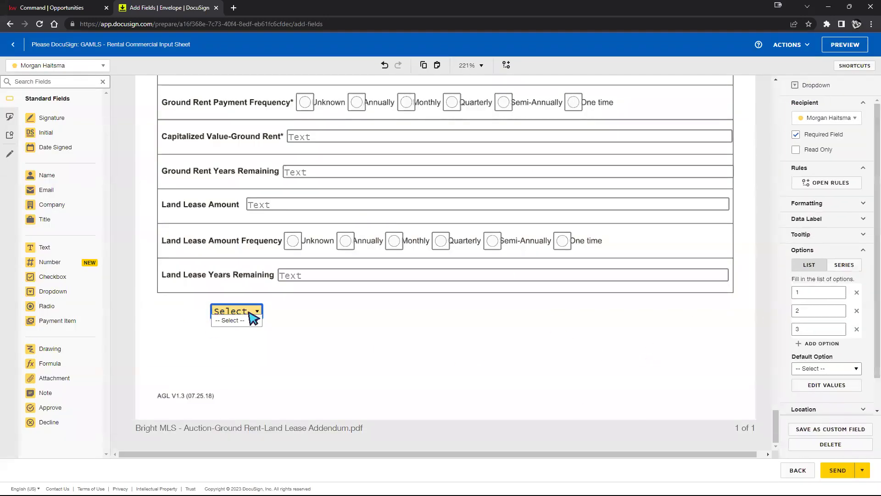
left_click(256, 320)
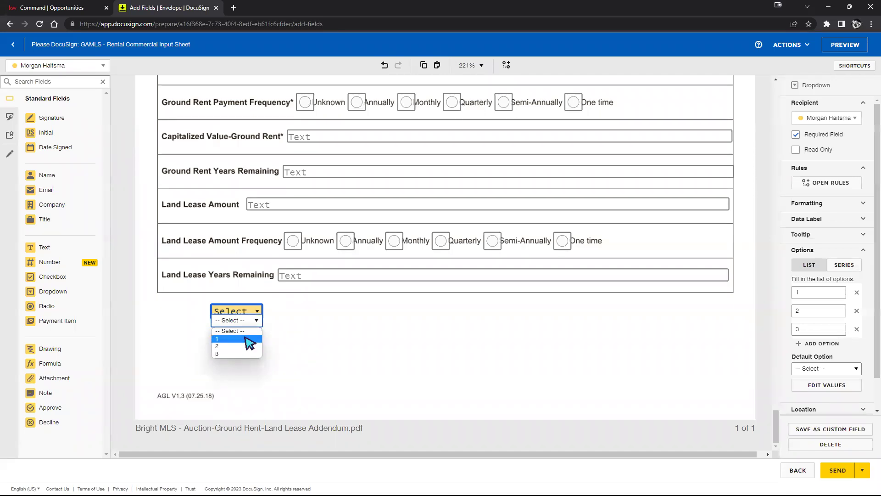
left_click(248, 347)
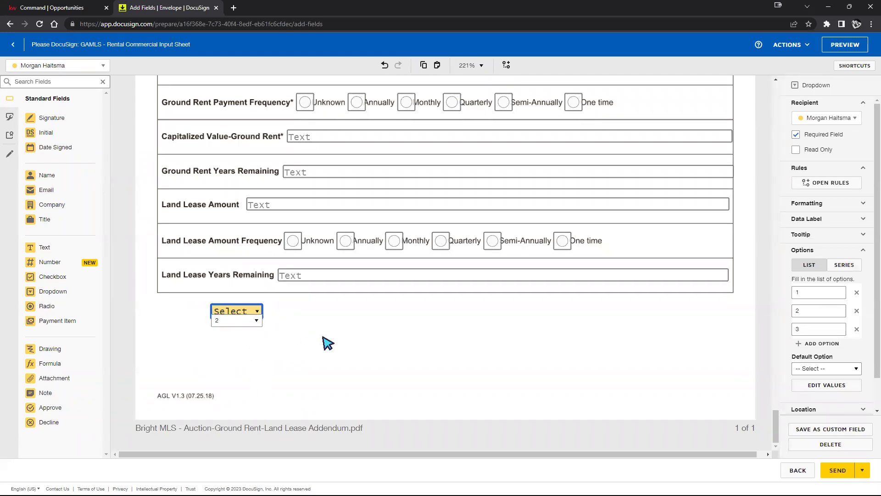
left_click(326, 343)
left_click(222, 316)
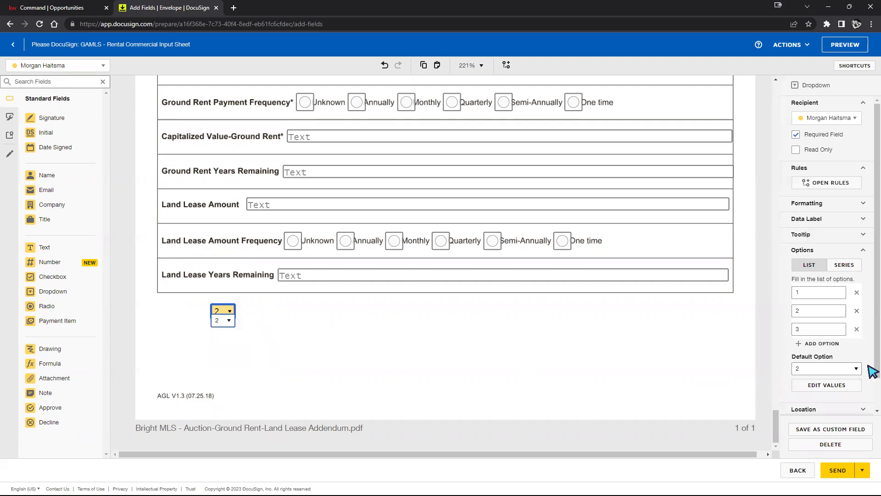
left_click(851, 367)
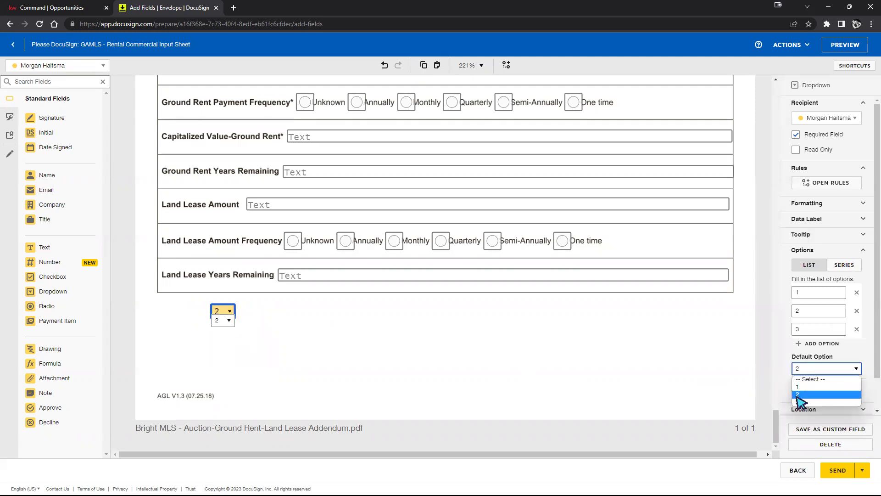
left_click(789, 379)
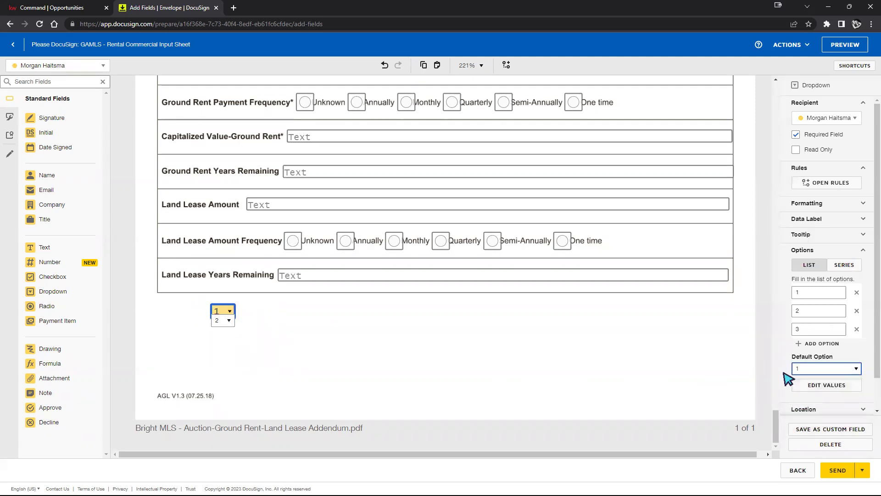
left_click(474, 331)
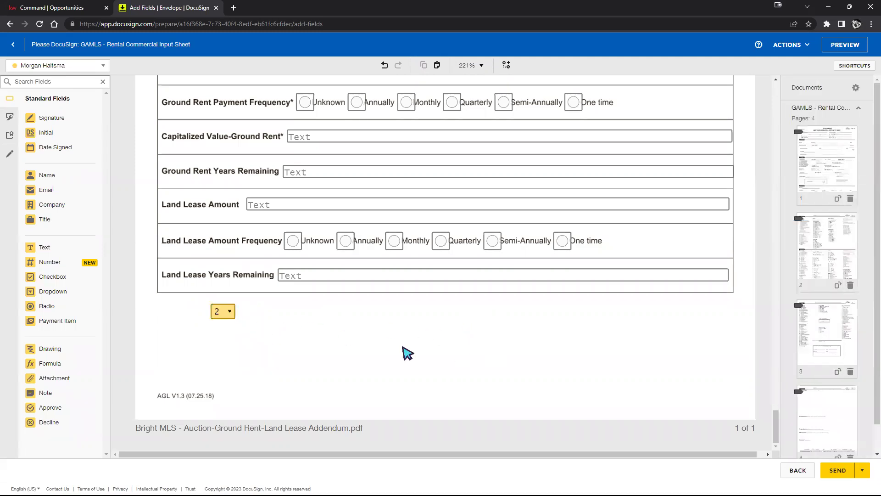
Step: Set the dropdown's default option to 1
left_click(231, 315)
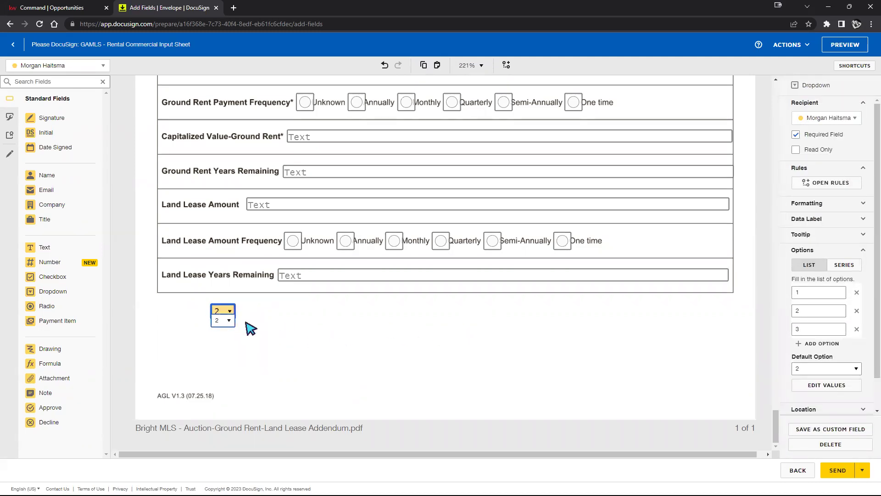
left_click(803, 369)
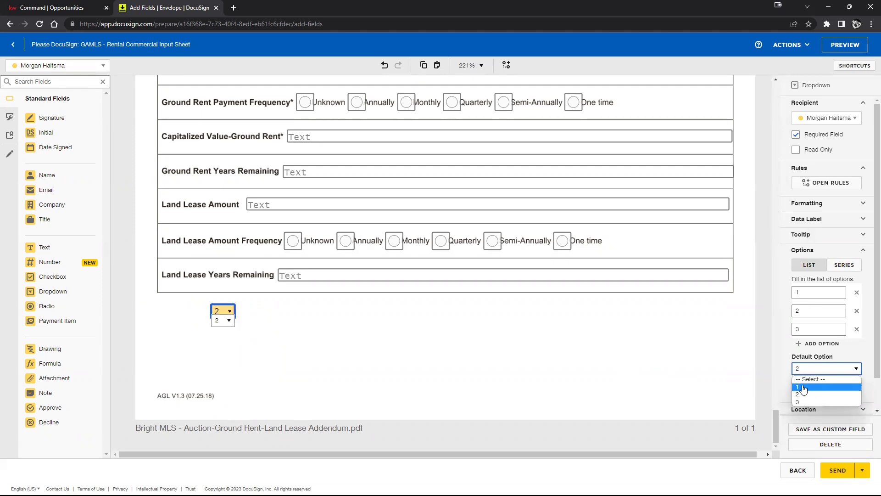
left_click(825, 367)
left_click(807, 369)
left_click(806, 391)
left_click(828, 369)
left_click(814, 388)
left_click(704, 366)
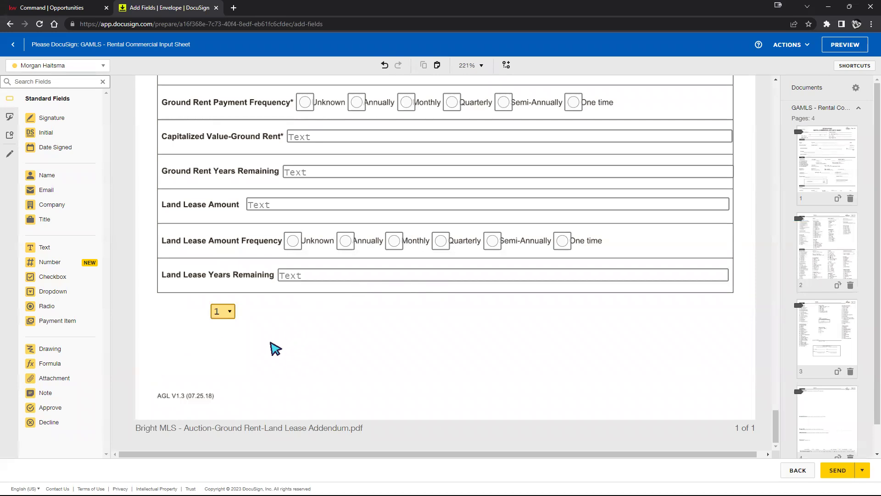
Step: Place a signature field beside the dropdown for the first recipient and another for the second recipient
scroll(376, 391, "up", 5)
scroll(386, 284, "down", 5)
mouse_move(46, 122)
left_mouse_down()
mouse_move(362, 374)
mouse_move(279, 304)
left_mouse_up()
left_click(42, 65)
left_click(41, 96)
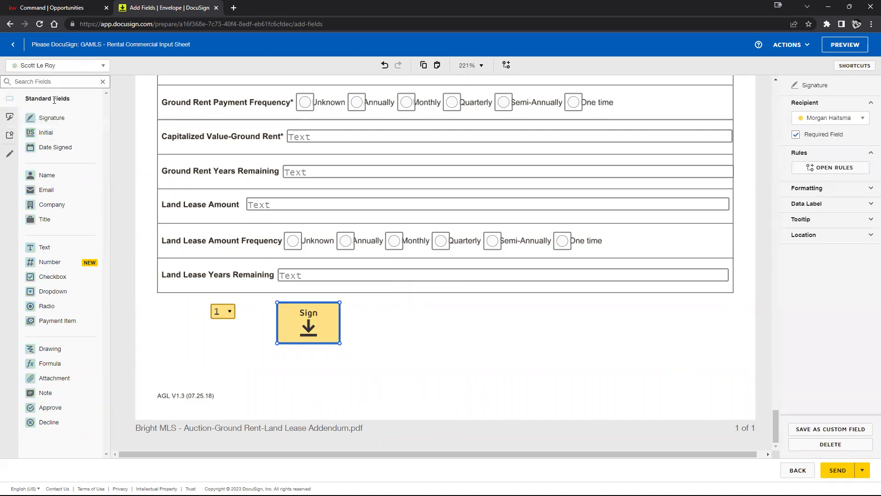
mouse_move(49, 117)
left_mouse_down()
mouse_move(379, 314)
mouse_move(364, 307)
mouse_move(371, 313)
left_mouse_up()
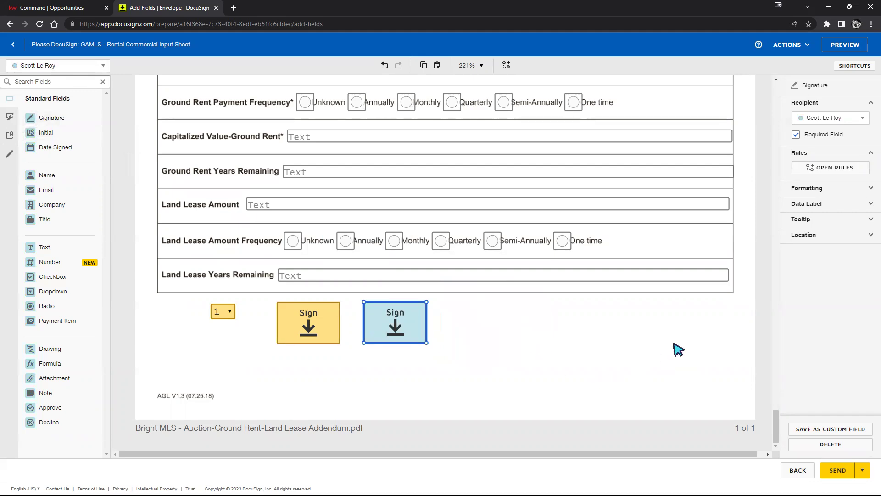
left_click(797, 48)
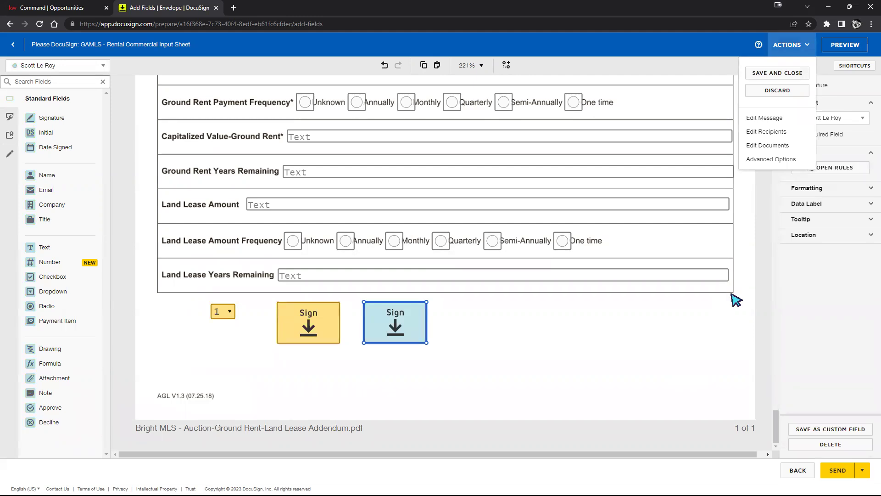
left_click(829, 350)
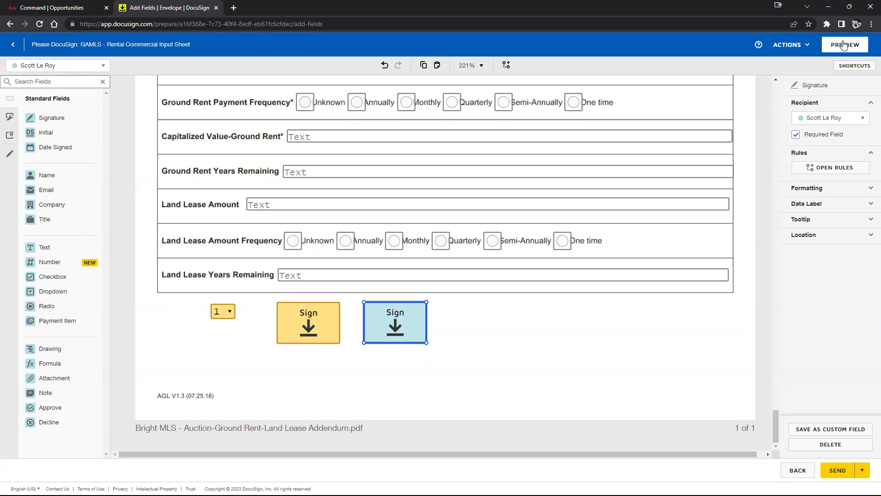
left_click(839, 46)
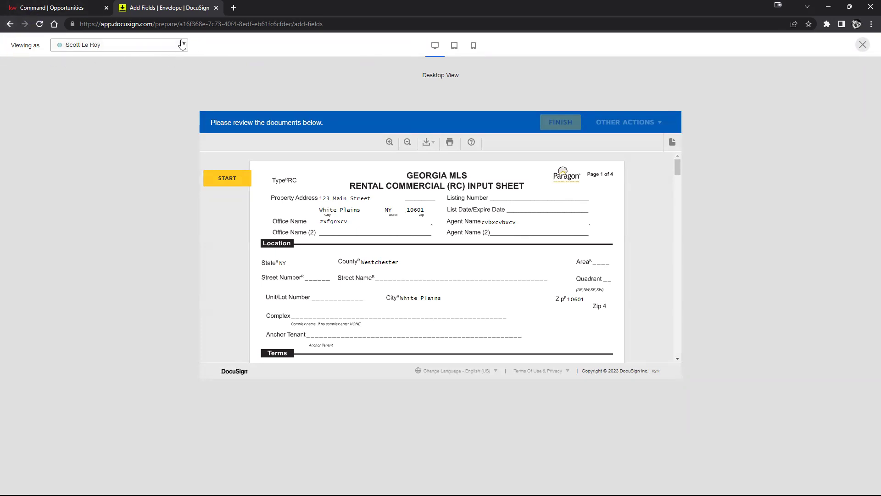
left_click(164, 47)
left_click(112, 61)
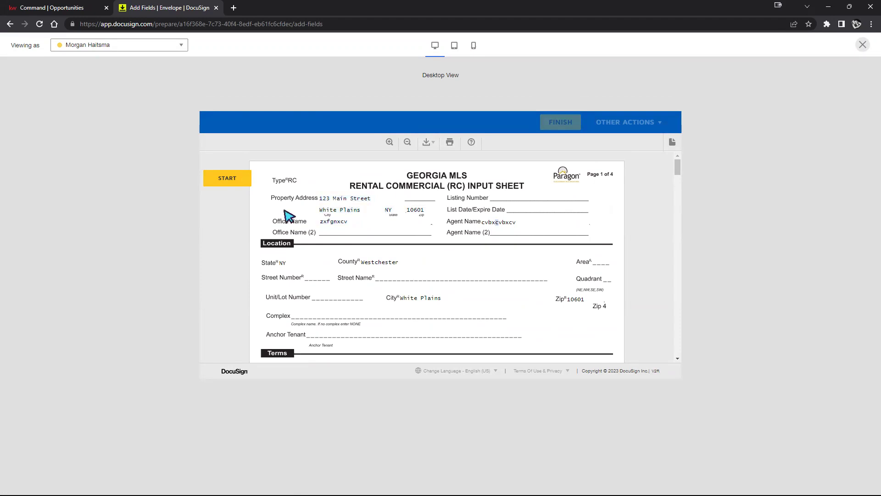
left_click(233, 182)
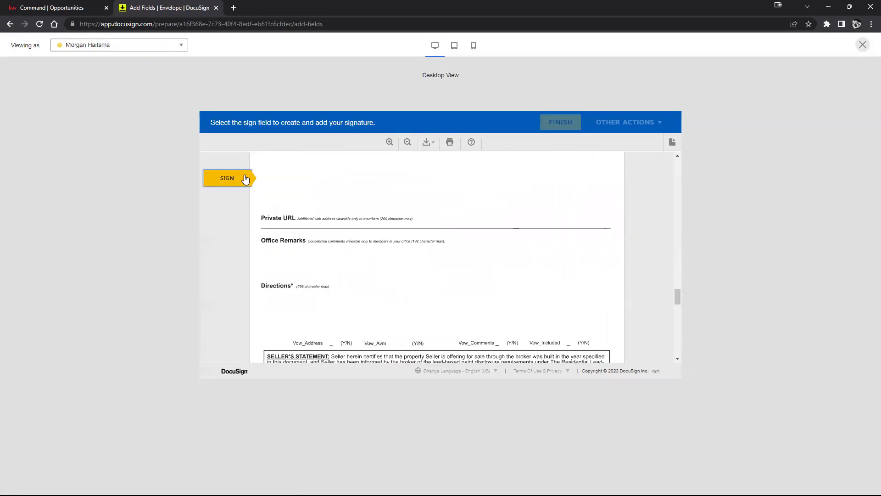
left_click(310, 254)
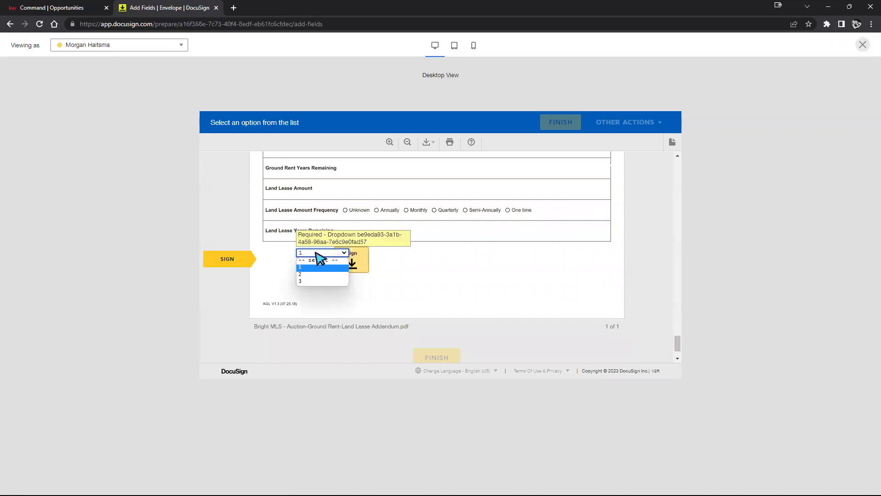
left_click(315, 277)
left_click(349, 260)
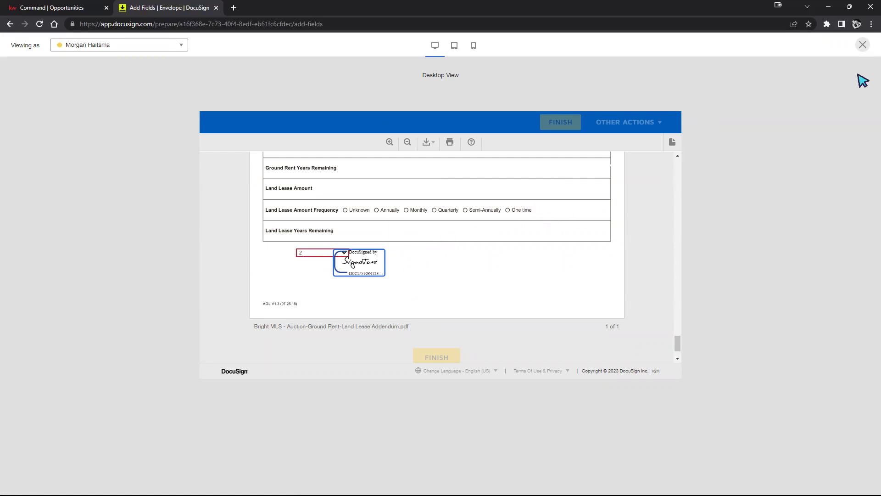
left_click(862, 45)
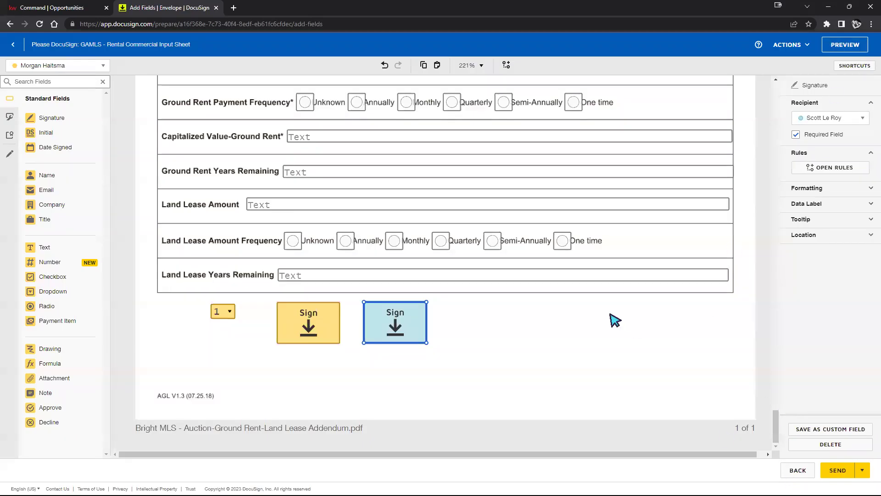
Step: Review the tagged fields on every page, then send the GAMLS Rental Commercial envelope
scroll(661, 339, "up", 20)
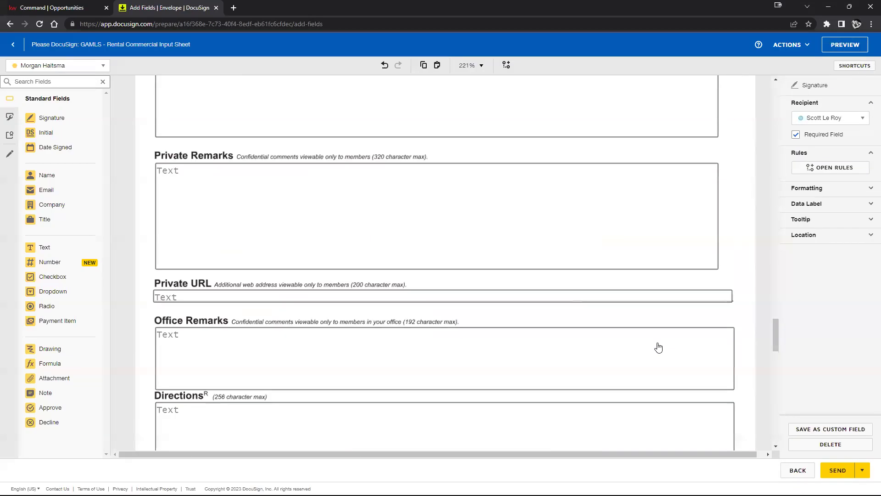
scroll(684, 338, "up", 20)
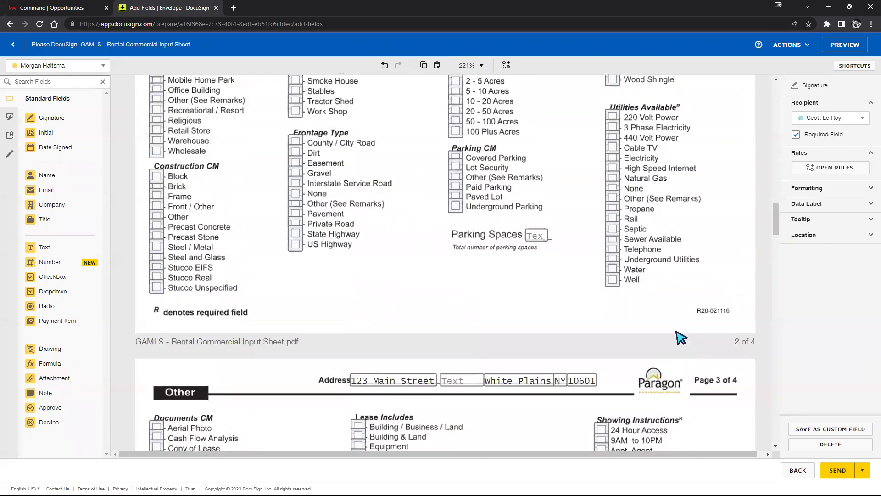
scroll(680, 340, "up", 10)
scroll(679, 337, "down", 20)
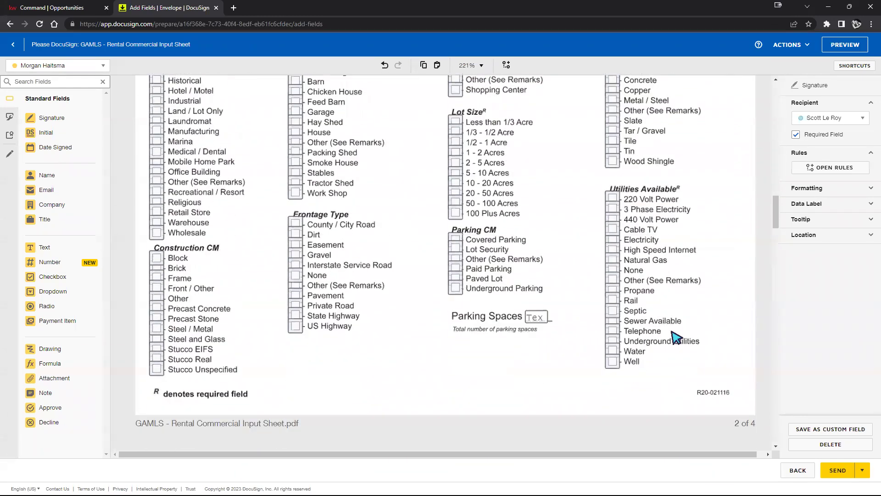
scroll(676, 334, "down", 15)
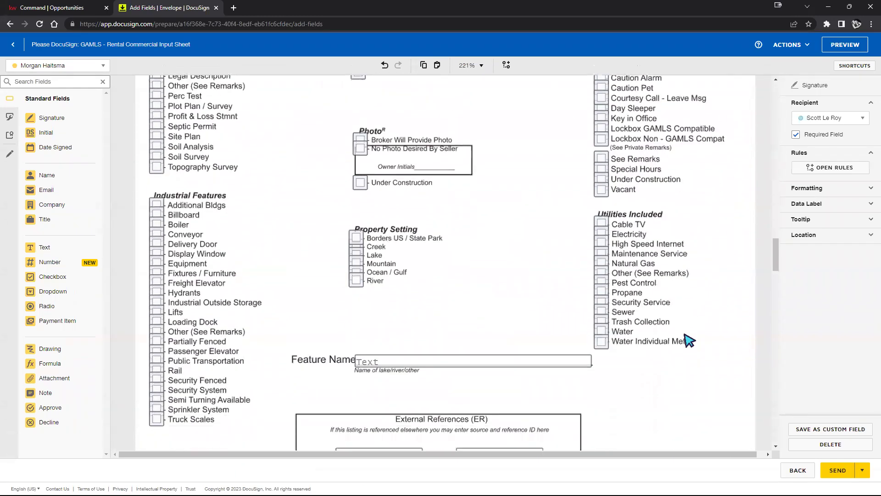
left_click_drag(780, 274, 783, 468)
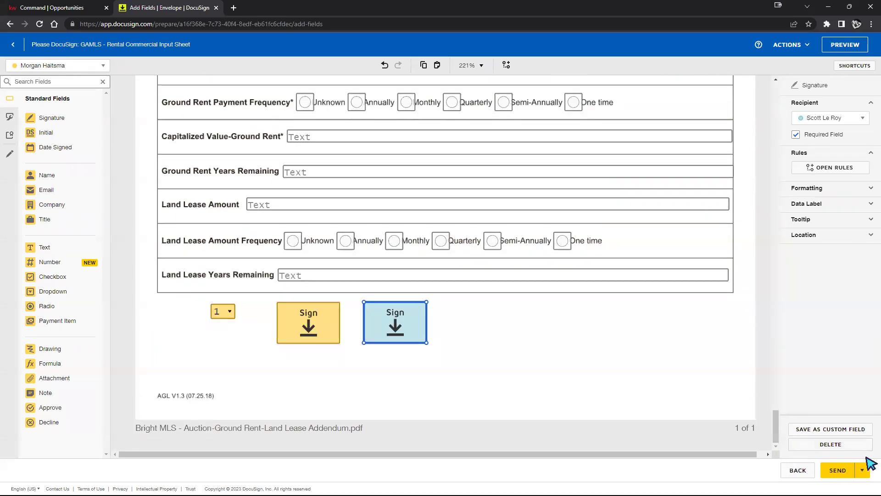
left_click(843, 472)
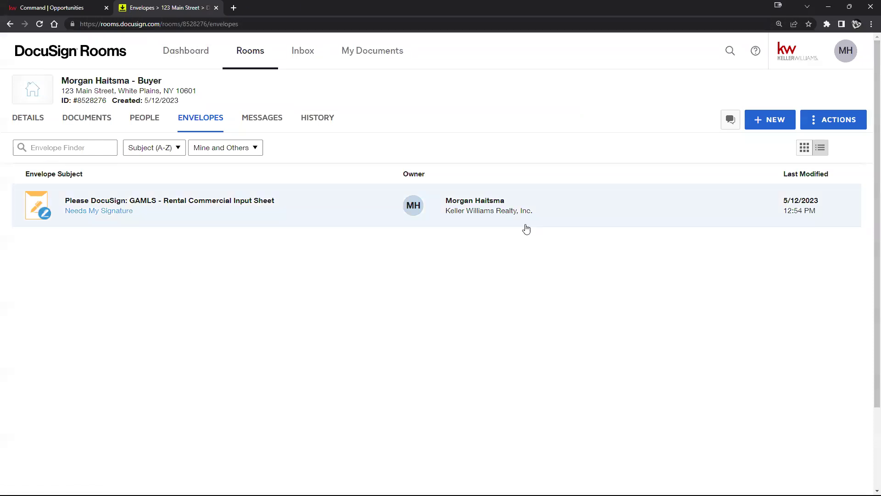
left_click(156, 202)
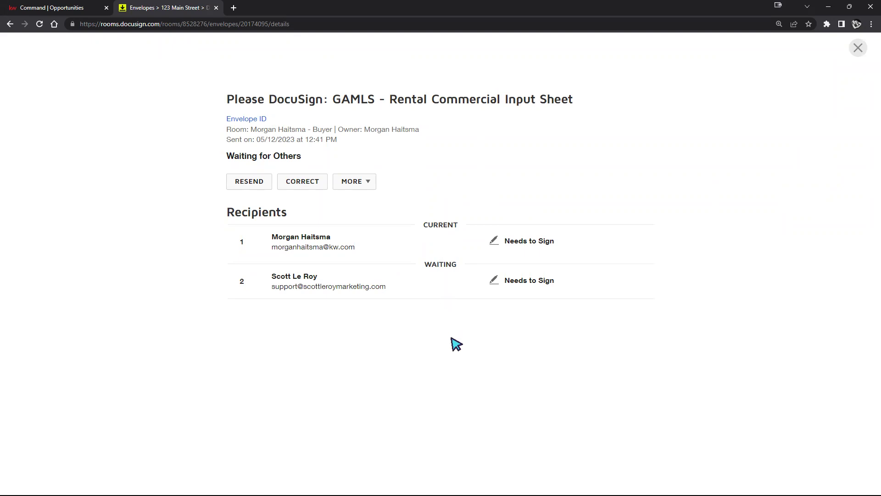
left_click_drag(232, 246, 551, 268)
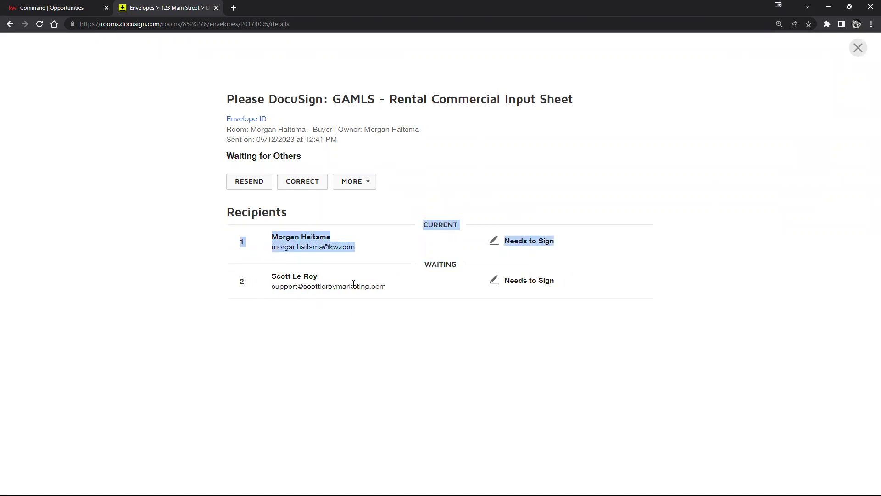
left_click(857, 47)
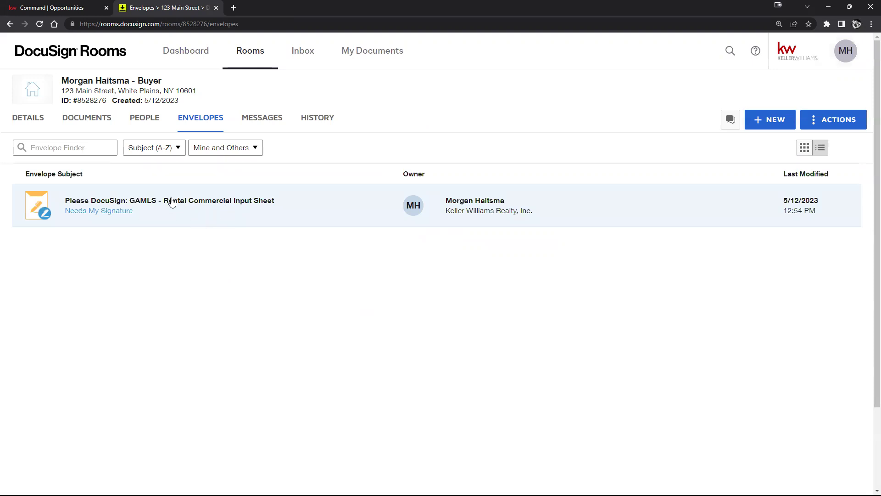
left_click(233, 8)
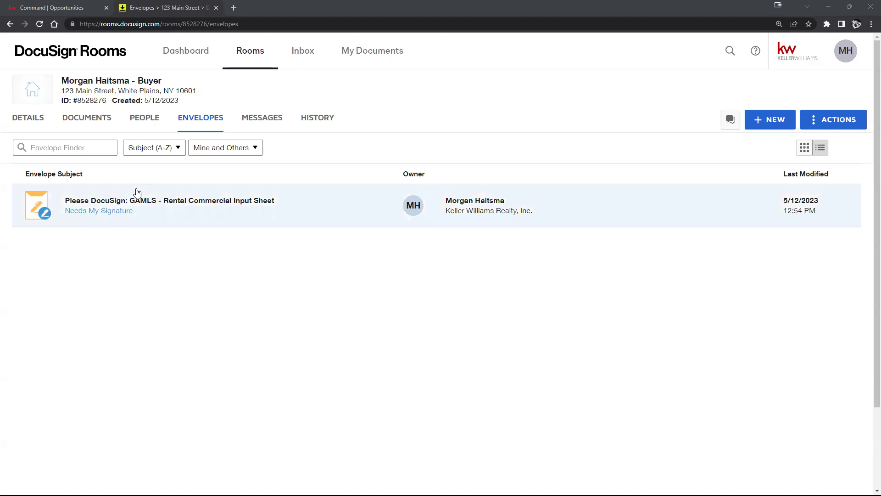
left_click(168, 209)
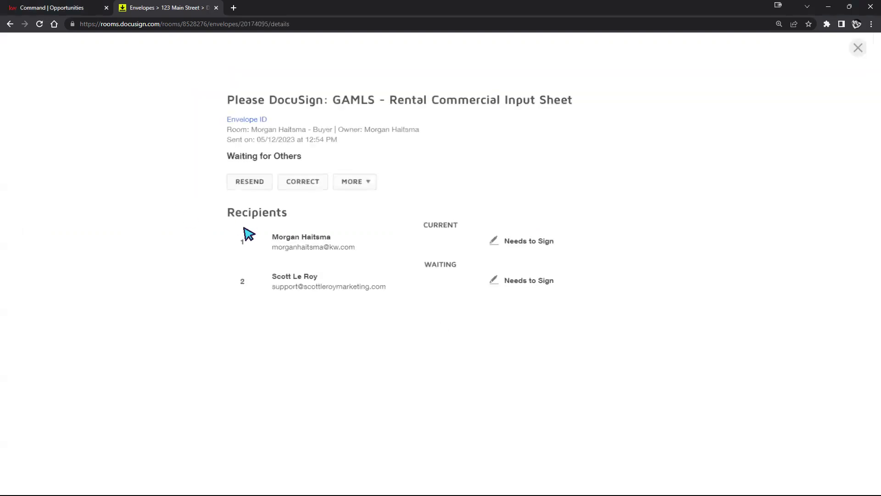
left_click_drag(349, 247, 272, 248)
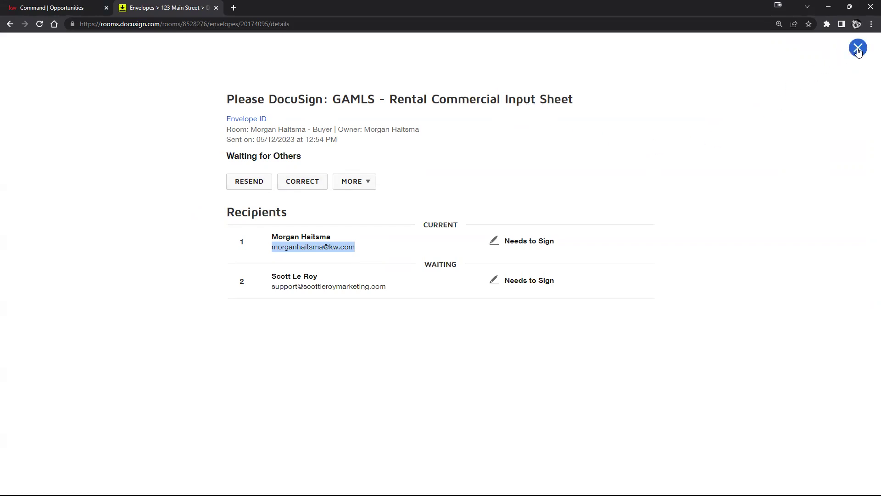
left_click(858, 48)
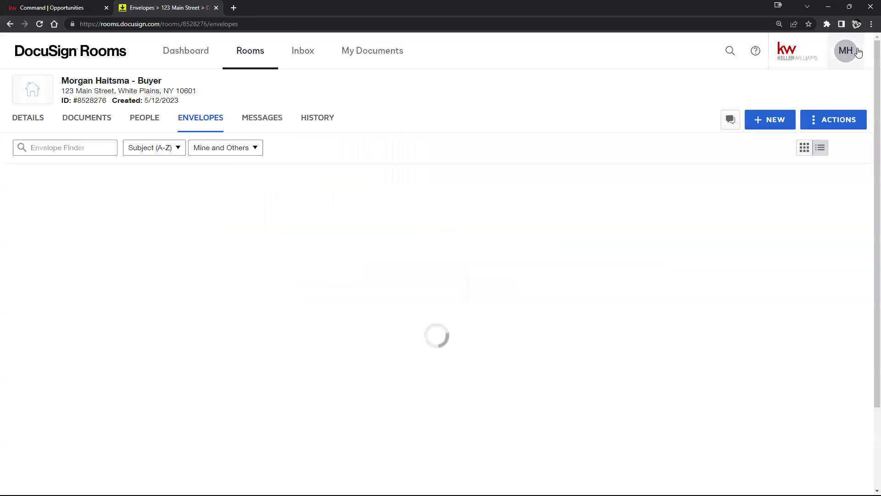
Step: Switch to the room's Documents tab listing its five forms under Room Docs
left_click(71, 120)
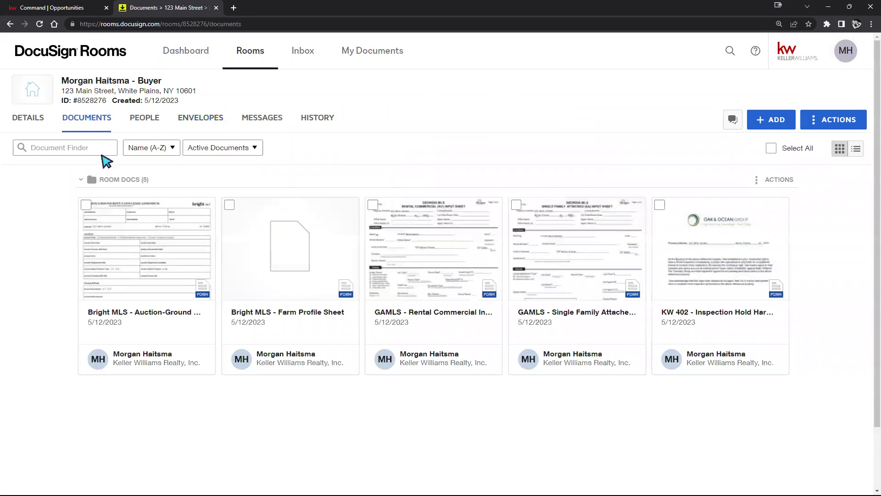